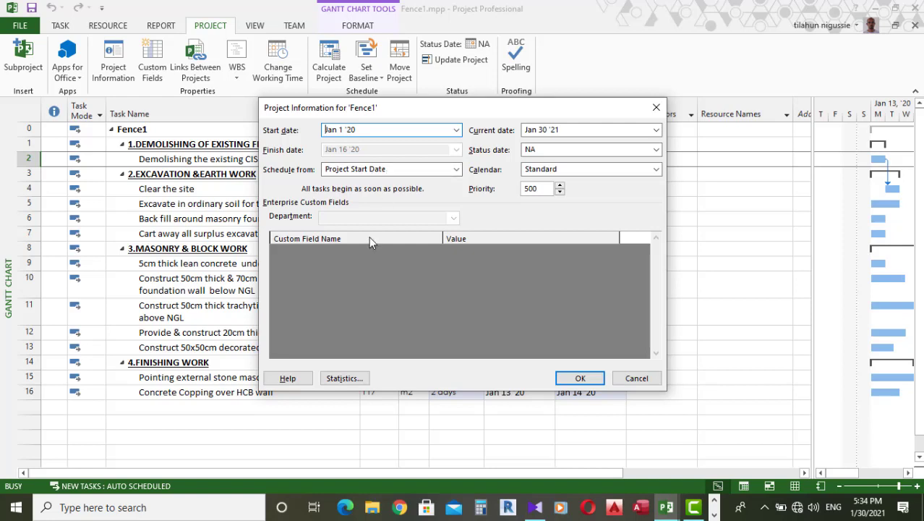
# Step: Set the Fence1 project to be scheduled from the Project Finish Date
pyautogui.click(370, 170)
pyautogui.click(365, 181)
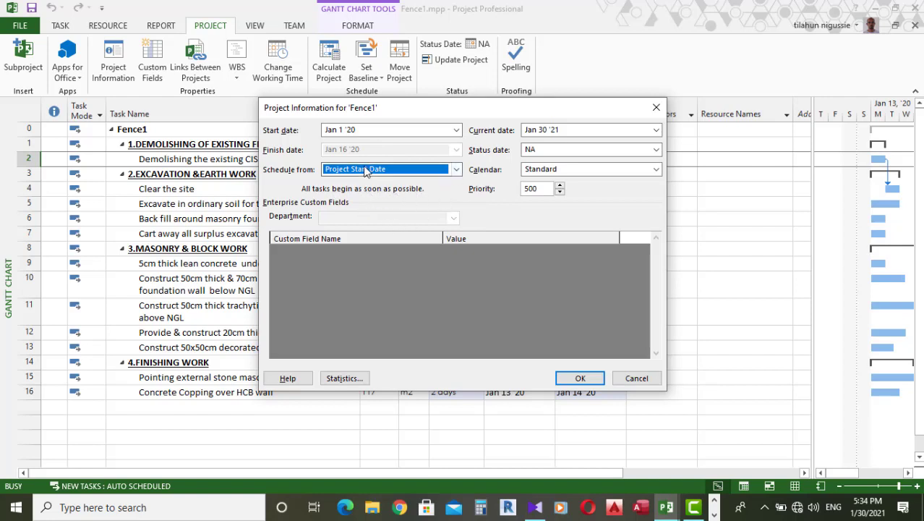
pyautogui.click(370, 171)
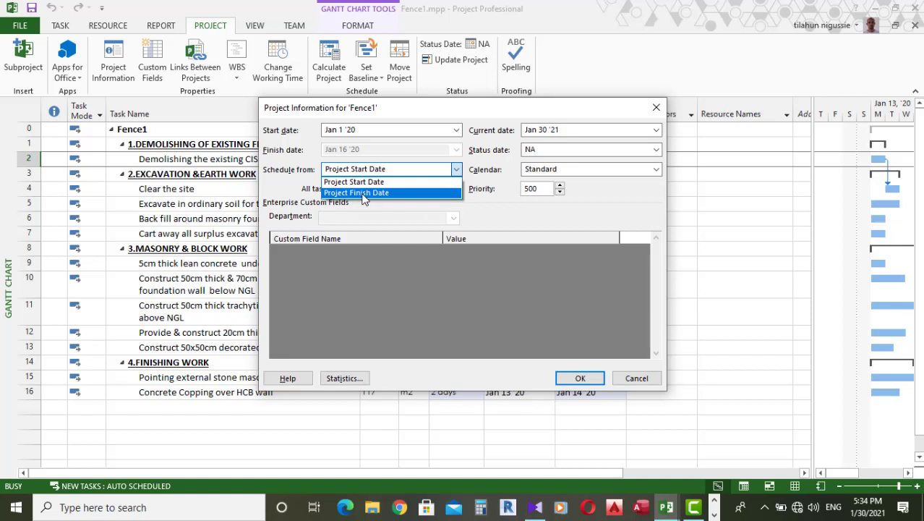
pyautogui.click(363, 193)
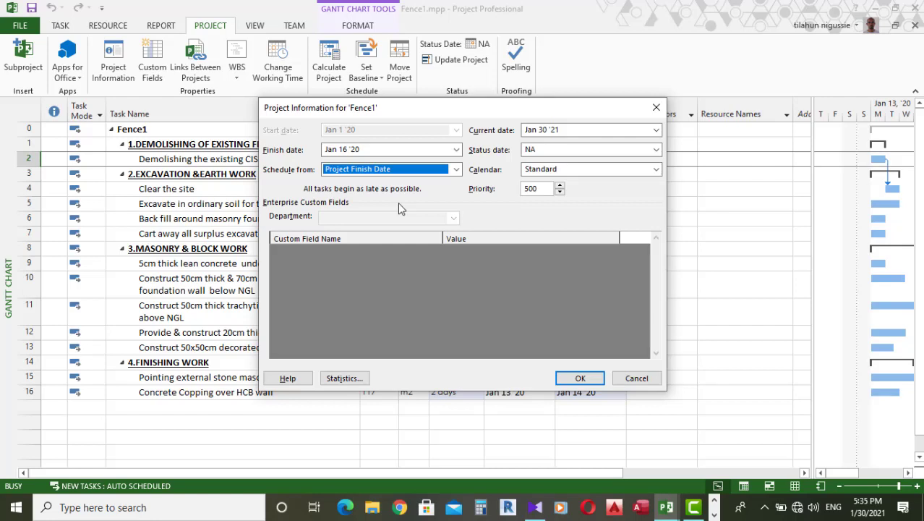
# Step: Switch the project scheduling back to Project Start Date
pyautogui.click(353, 171)
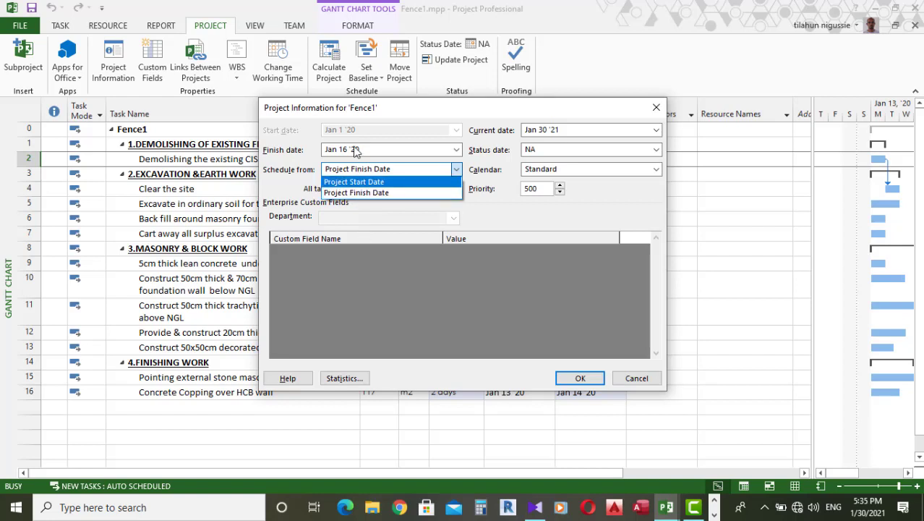
pyautogui.click(356, 169)
pyautogui.click(357, 168)
pyautogui.click(358, 183)
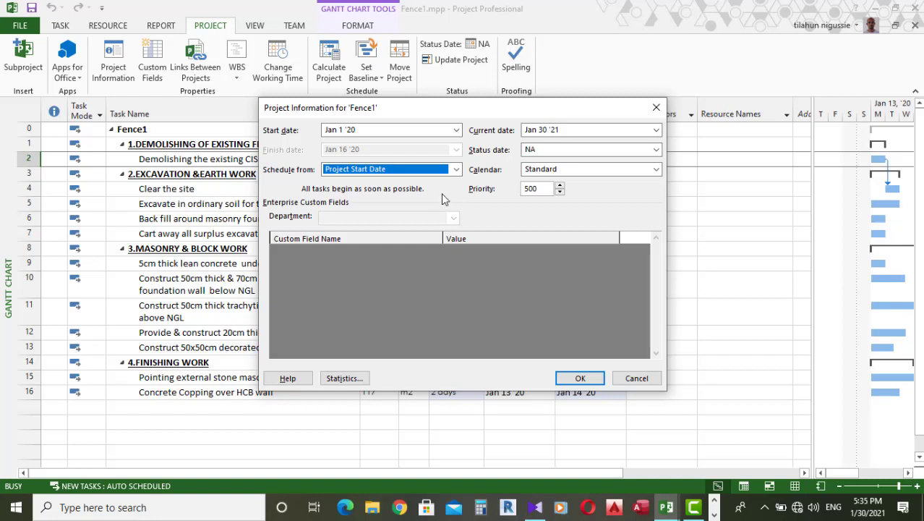
pyautogui.click(362, 169)
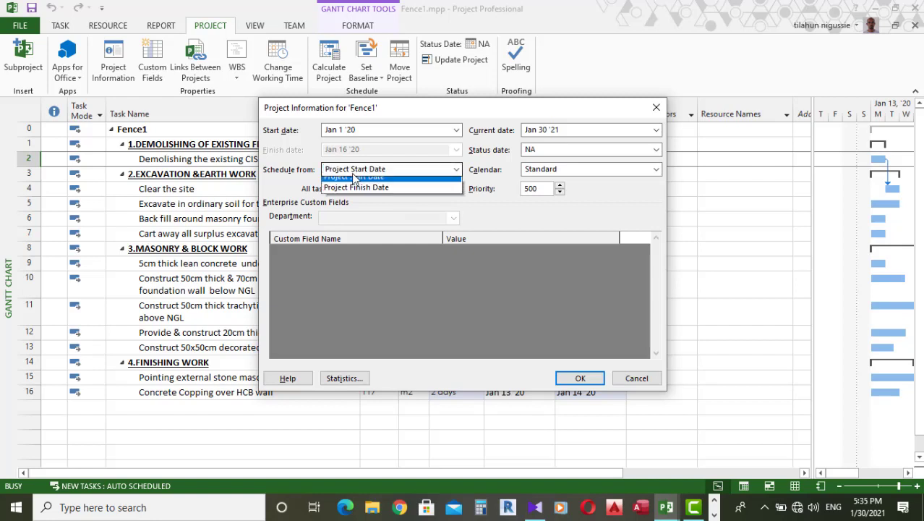
pyautogui.click(362, 169)
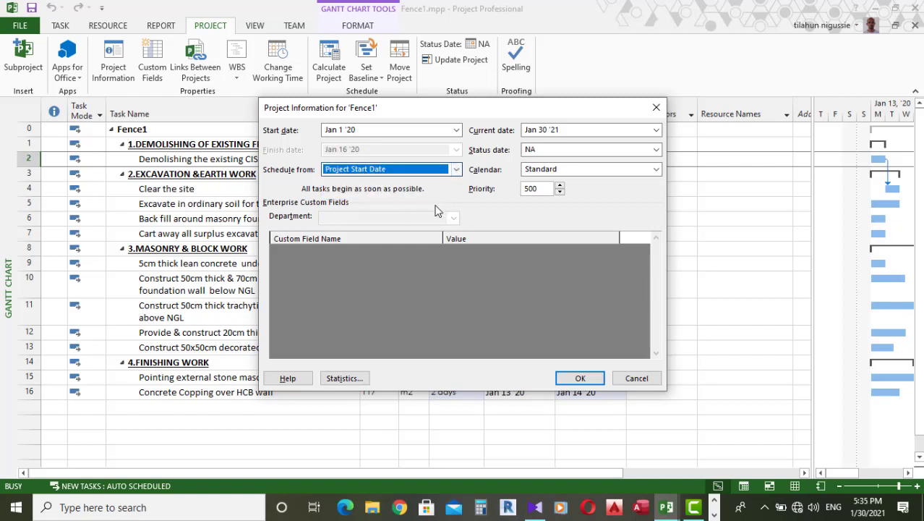
# Step: Set the project's start date to Jan 1 '21 and apply the project information
pyautogui.click(364, 130)
pyautogui.click(457, 131)
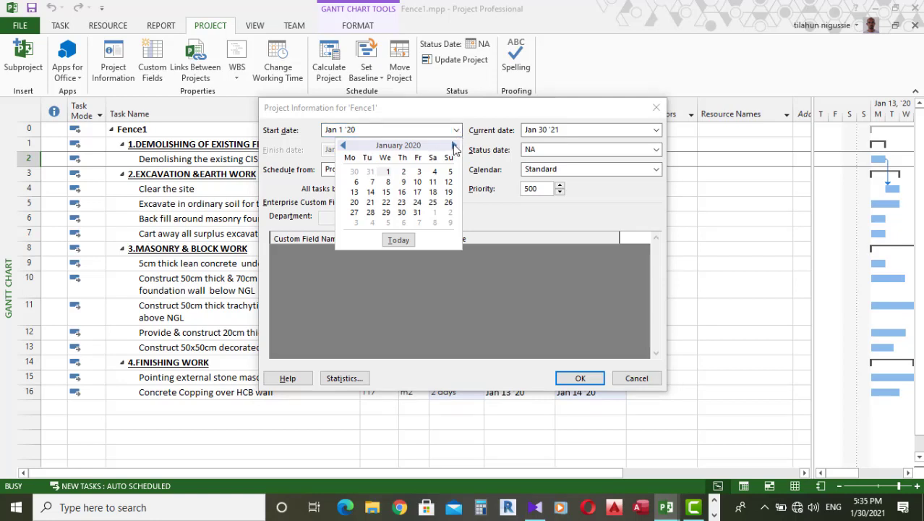
pyautogui.click(454, 145)
pyautogui.click(454, 145)
pyautogui.click(454, 145)
pyautogui.click(454, 145)
pyautogui.click(455, 145)
pyautogui.click(454, 145)
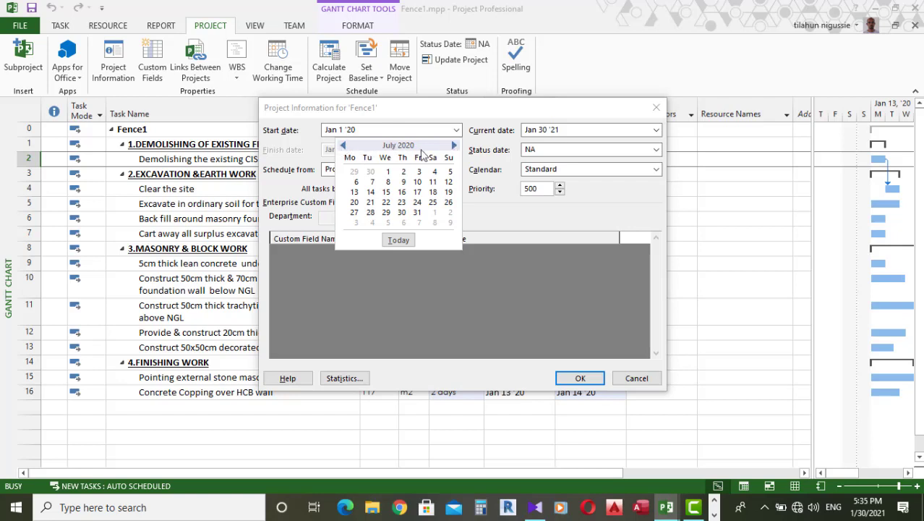
pyautogui.click(455, 146)
pyautogui.click(454, 146)
pyautogui.click(454, 147)
pyautogui.click(454, 146)
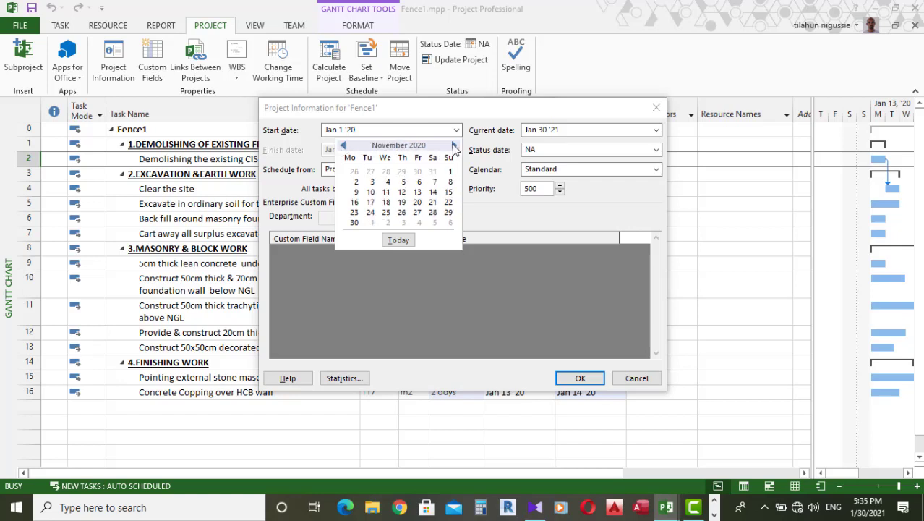
pyautogui.click(454, 146)
pyautogui.click(455, 147)
pyautogui.click(454, 146)
pyautogui.click(342, 146)
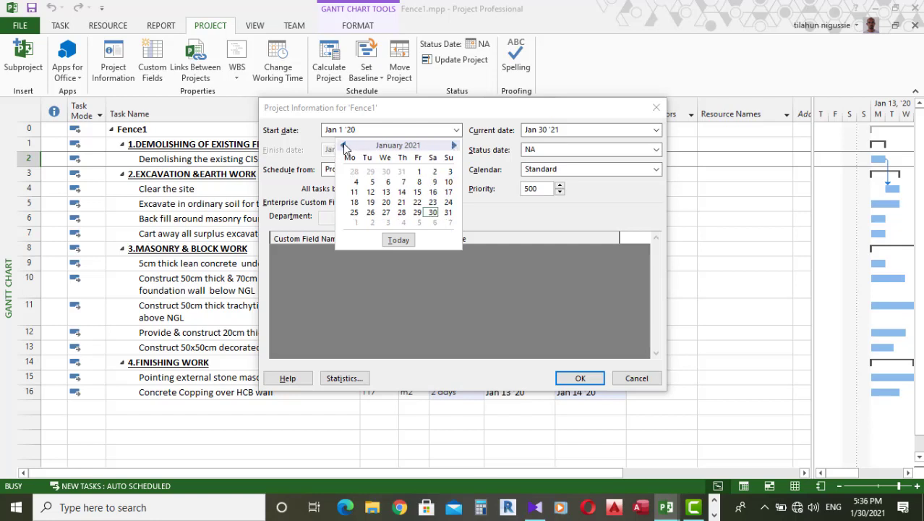
pyautogui.click(419, 172)
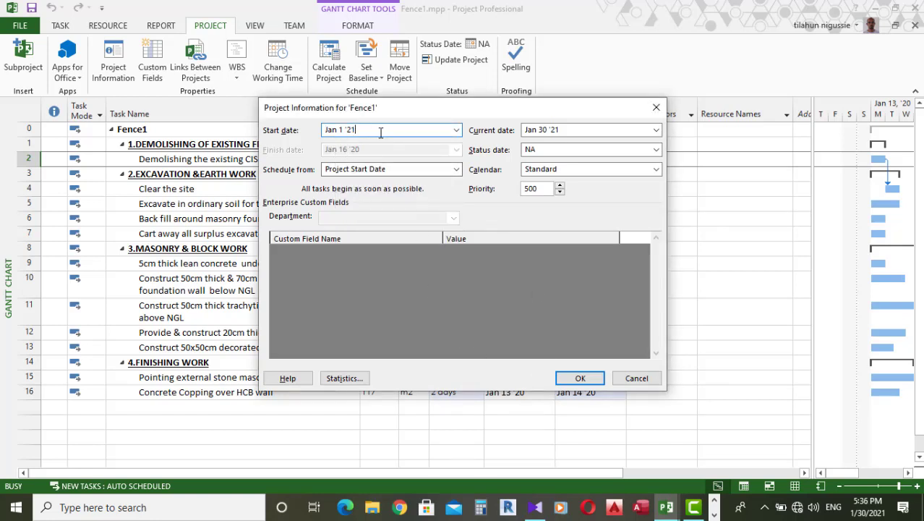
pyautogui.click(580, 377)
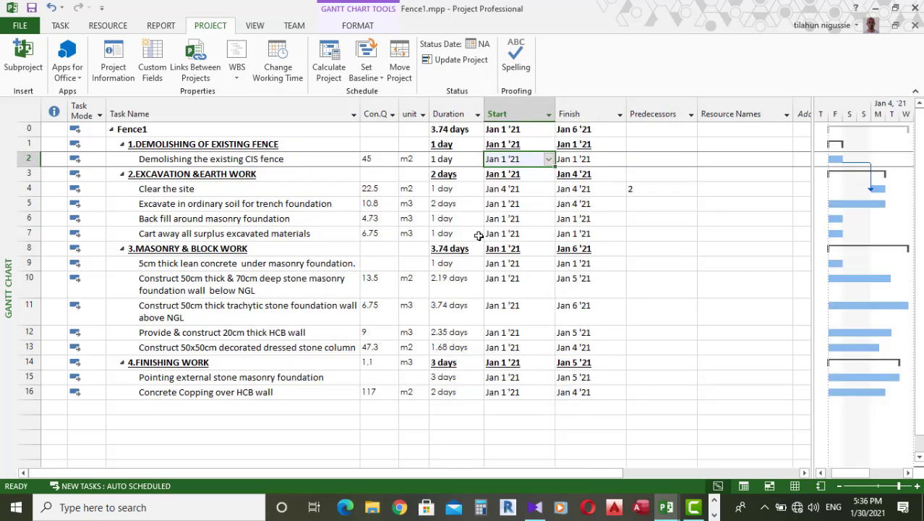
pyautogui.click(447, 159)
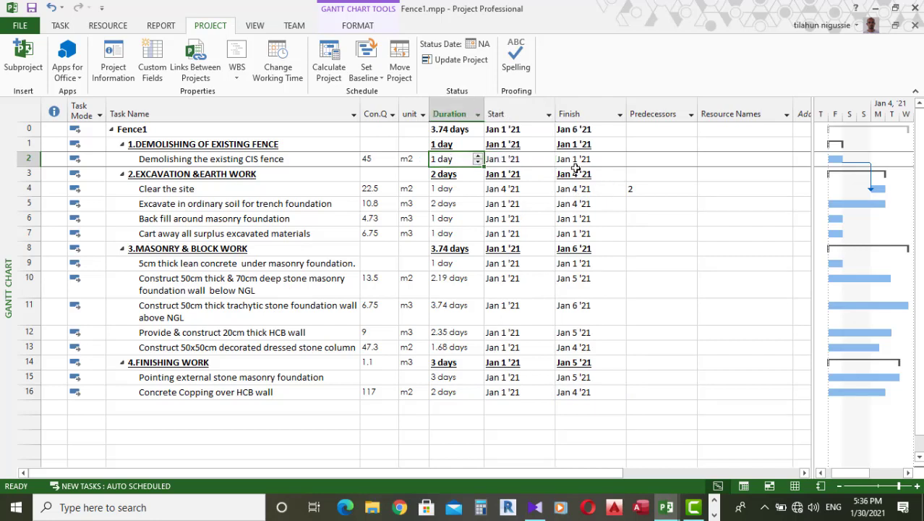
pyautogui.click(577, 160)
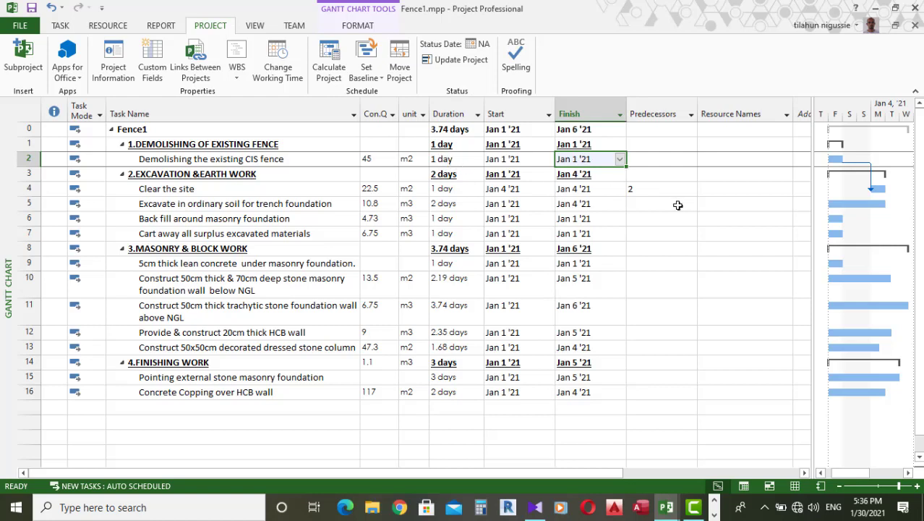
# Step: Open the working time details of the [Default] work week in the Standard (Project Calendar)
pyautogui.click(279, 58)
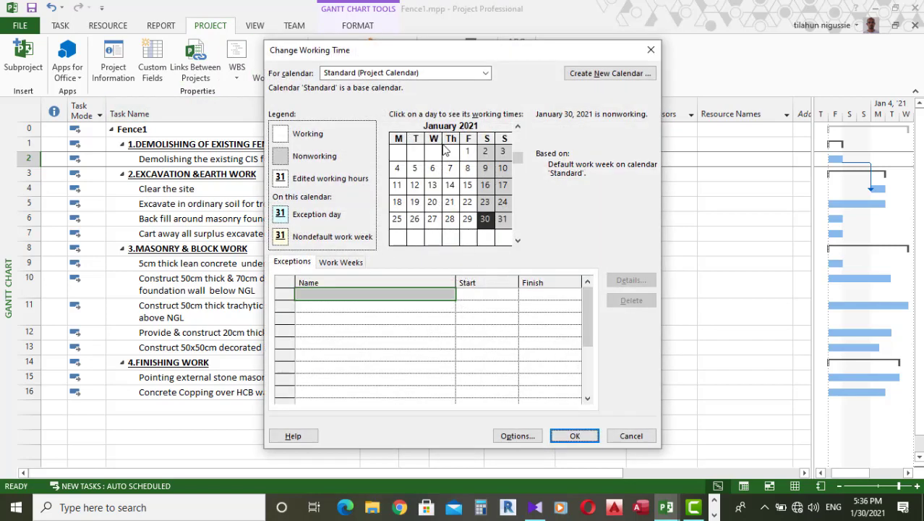
pyautogui.moveTo(420, 48); pyautogui.dragTo(493, 24)
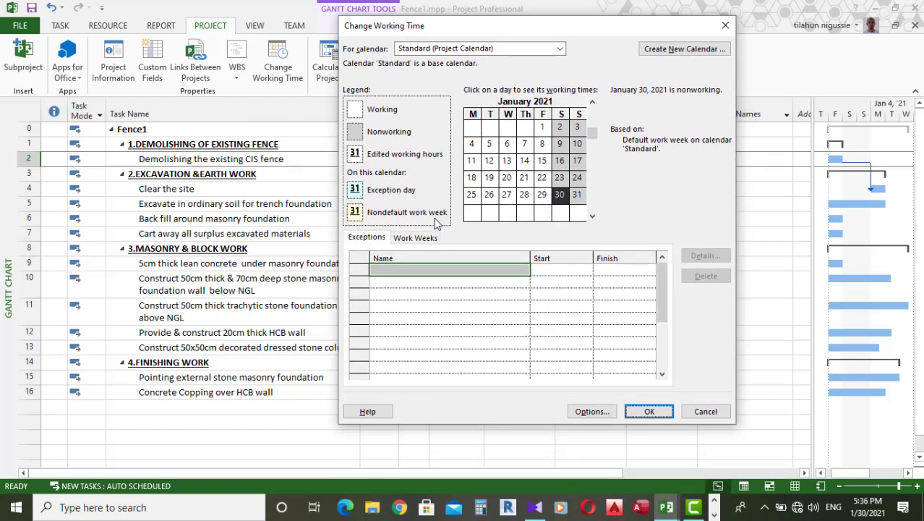
pyautogui.click(436, 47)
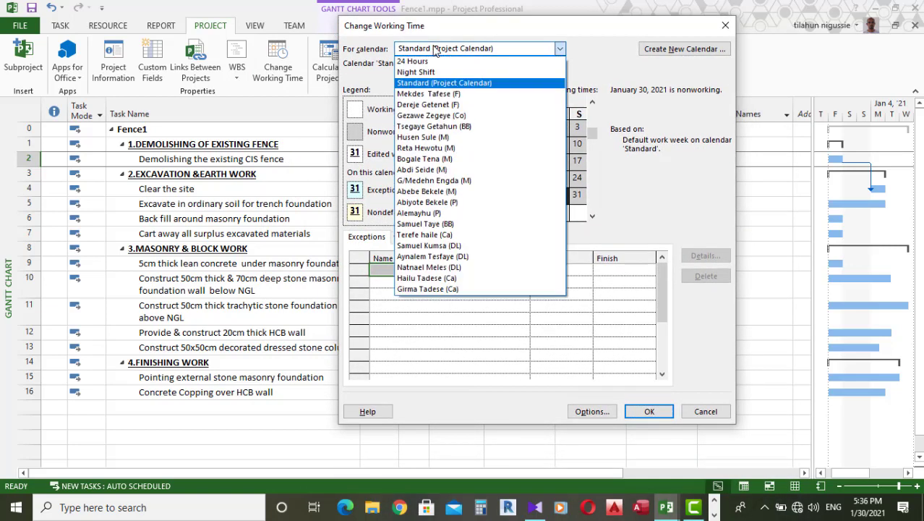
pyautogui.click(427, 83)
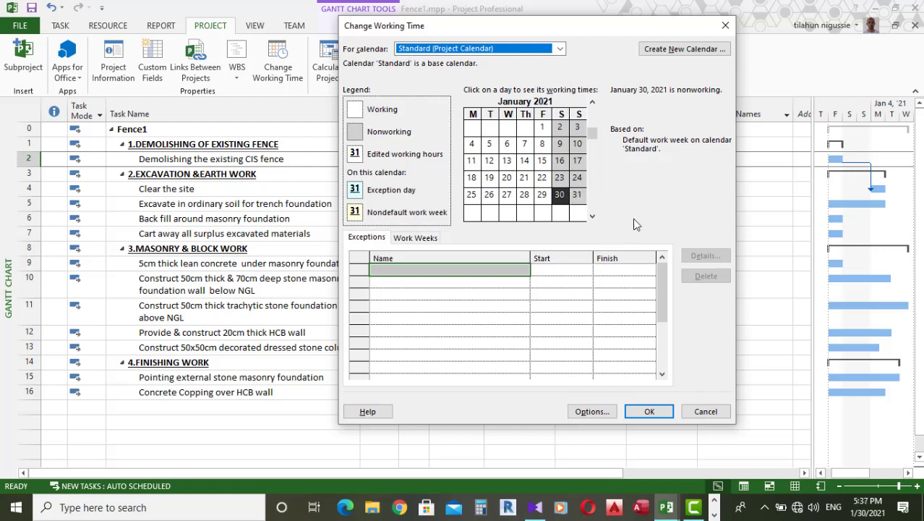
pyautogui.click(426, 240)
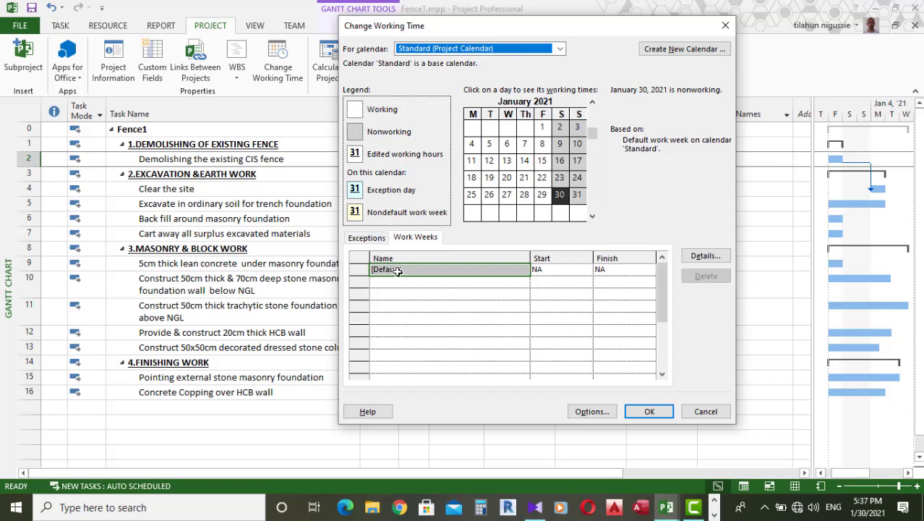
pyautogui.click(707, 257)
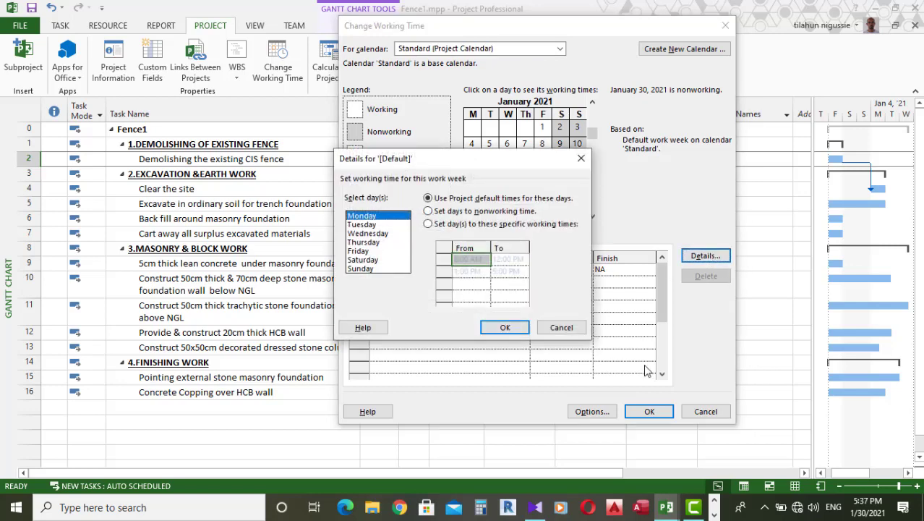
pyautogui.moveTo(461, 157); pyautogui.dragTo(632, 73)
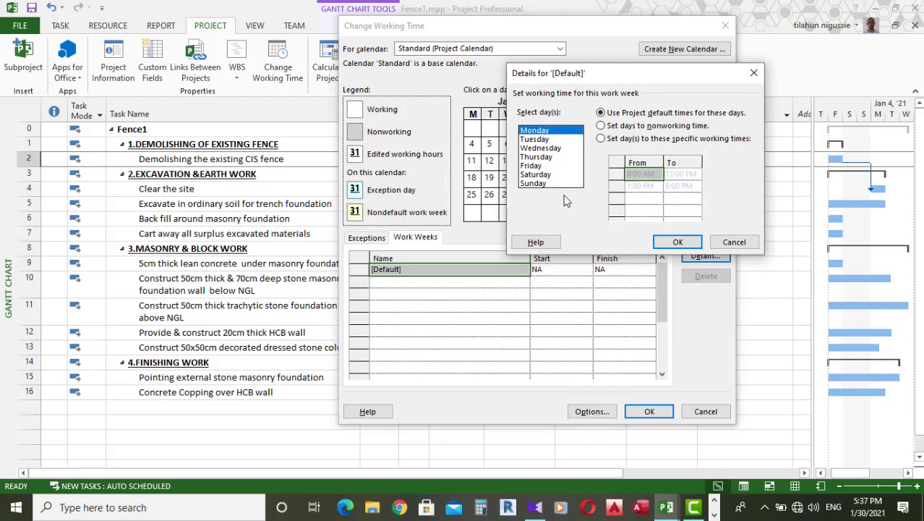
pyautogui.click(640, 114)
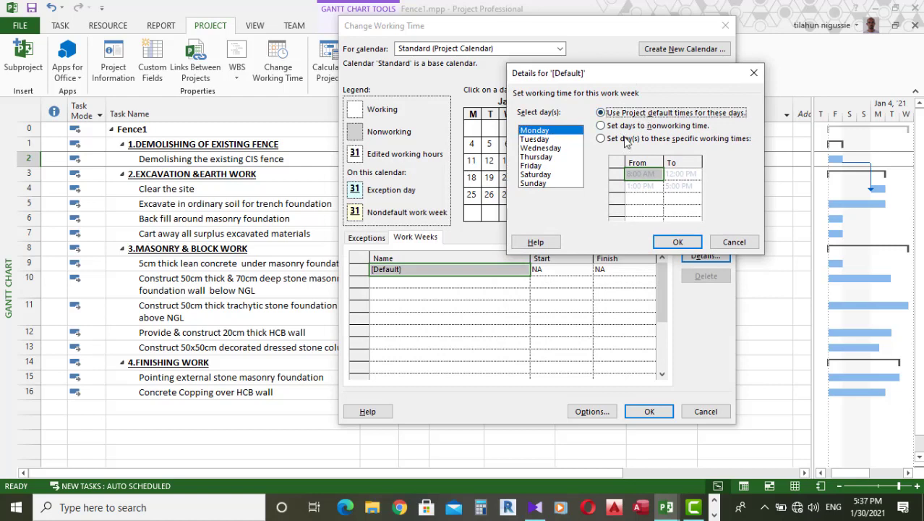
# Step: Give Saturday specific working times in the default work week, with a first shift from 8:00 AM to 12:00 PM
pyautogui.click(533, 175)
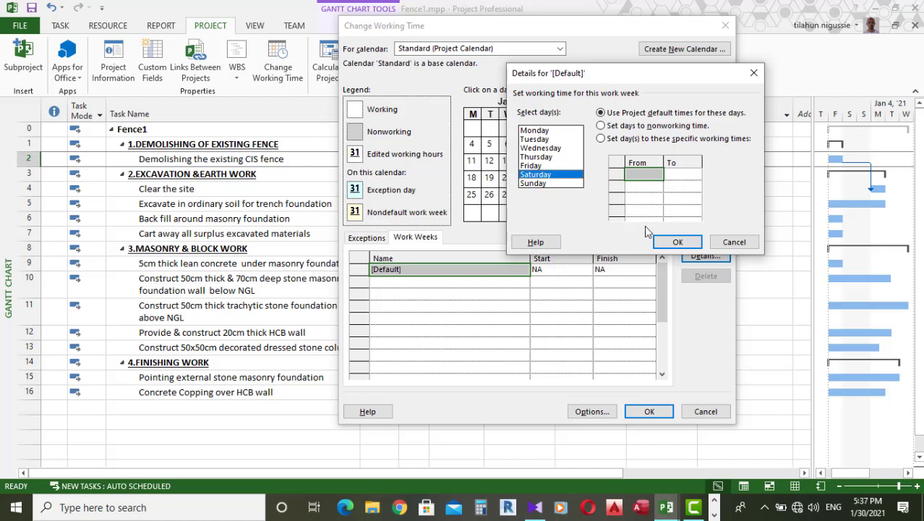
pyautogui.click(601, 138)
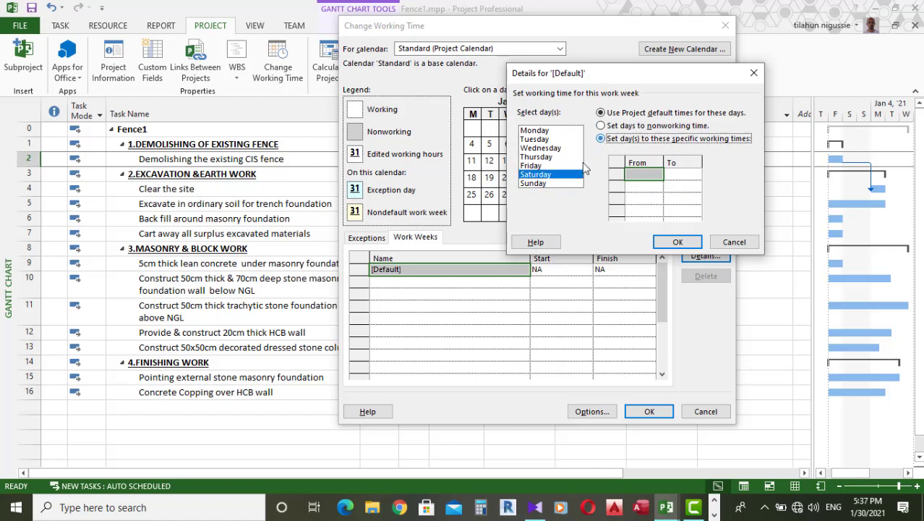
pyautogui.click(648, 176)
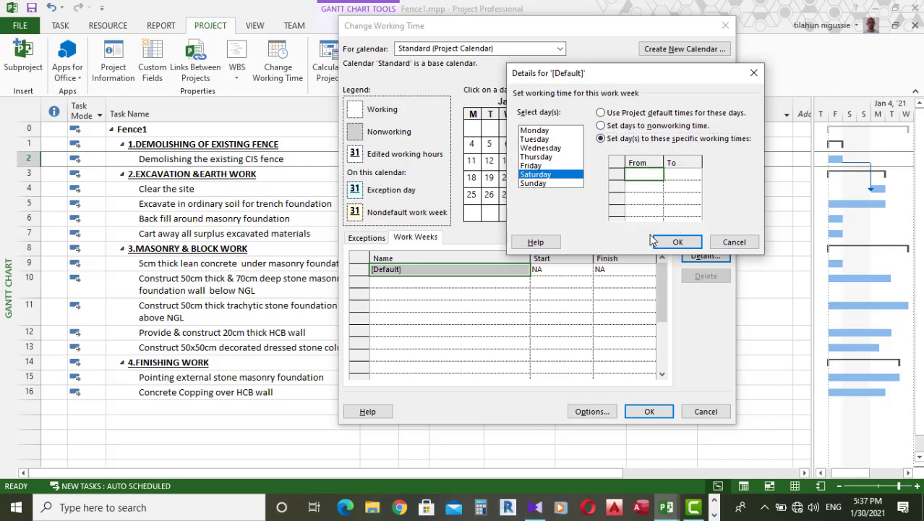
pyautogui.write('8')
pyautogui.click(683, 174)
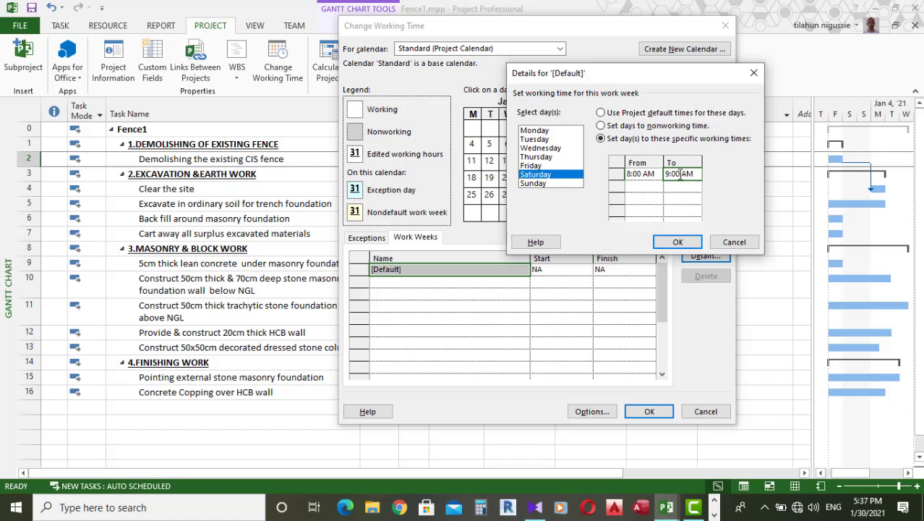
pyautogui.click(664, 173)
pyautogui.click(667, 173)
pyautogui.moveTo(692, 175); pyautogui.dragTo(664, 173)
pyautogui.write('12')
pyautogui.click(638, 188)
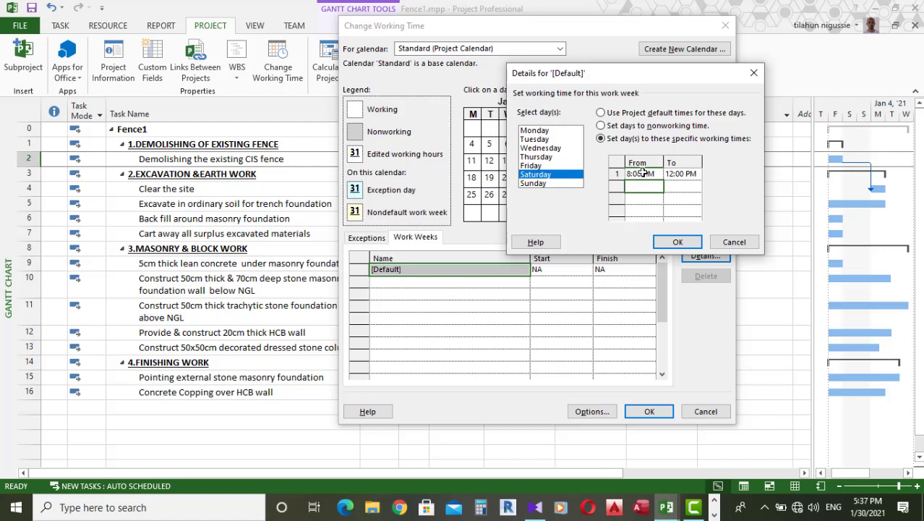
pyautogui.press('Up')
pyautogui.press('Tab')
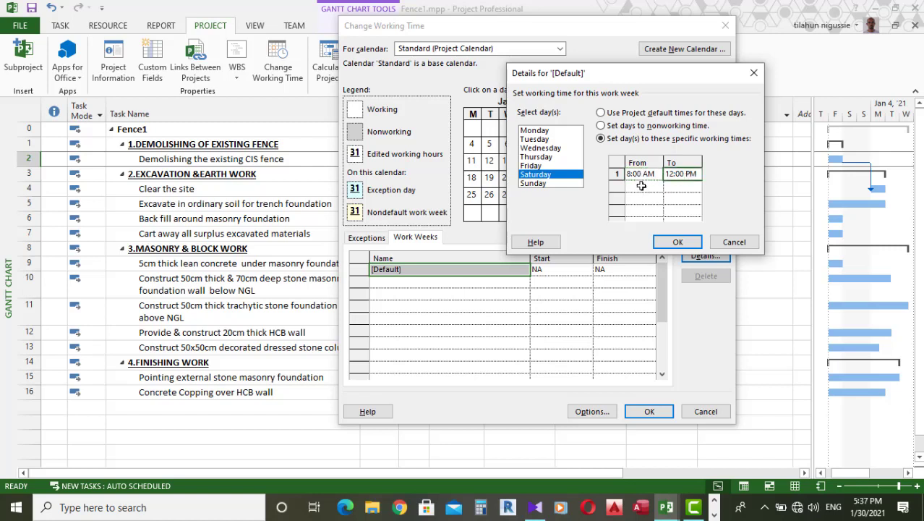
# Step: Add a second Saturday shift from 1:00 PM to 5:00 PM and accept the work week details
pyautogui.click(636, 186)
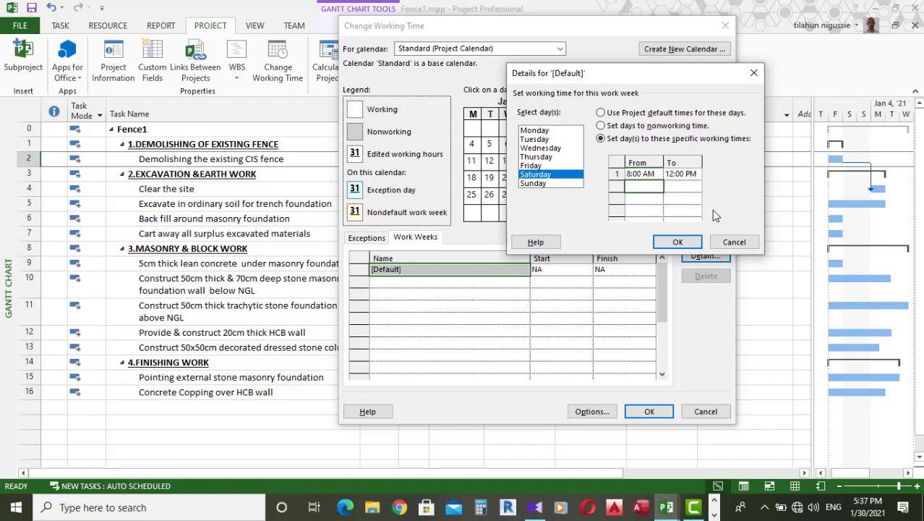
pyautogui.write('1')
pyautogui.click(683, 187)
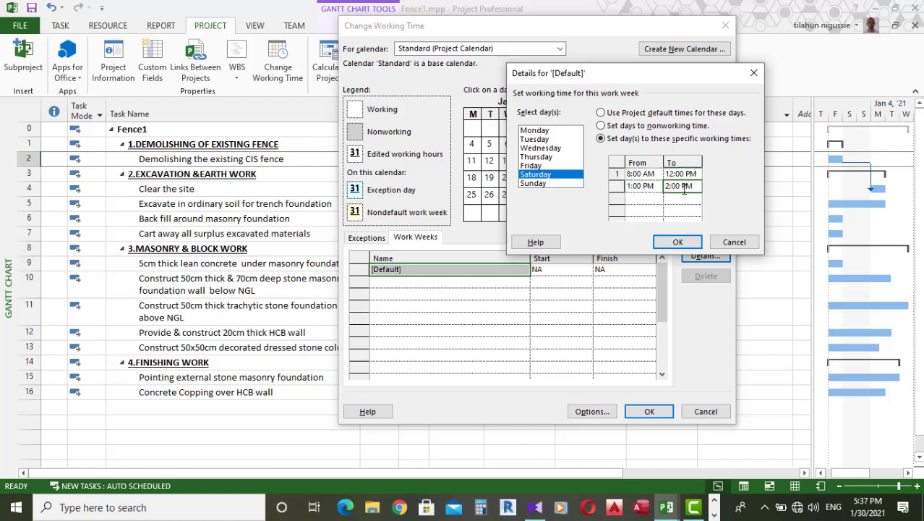
pyautogui.write('5')
pyautogui.click(677, 241)
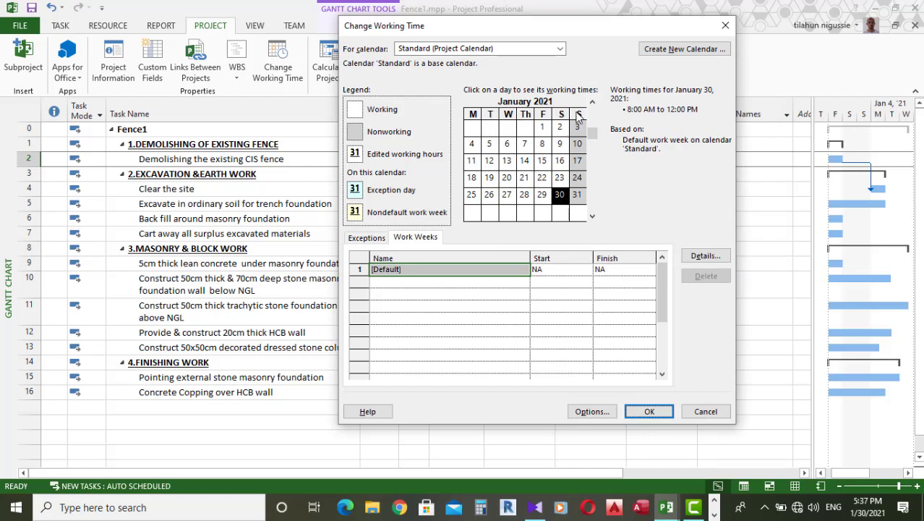
# Step: Give Sunday specific working times in the default work week, with a first shift from 8:00 AM to 12:00 PM
pyautogui.click(705, 256)
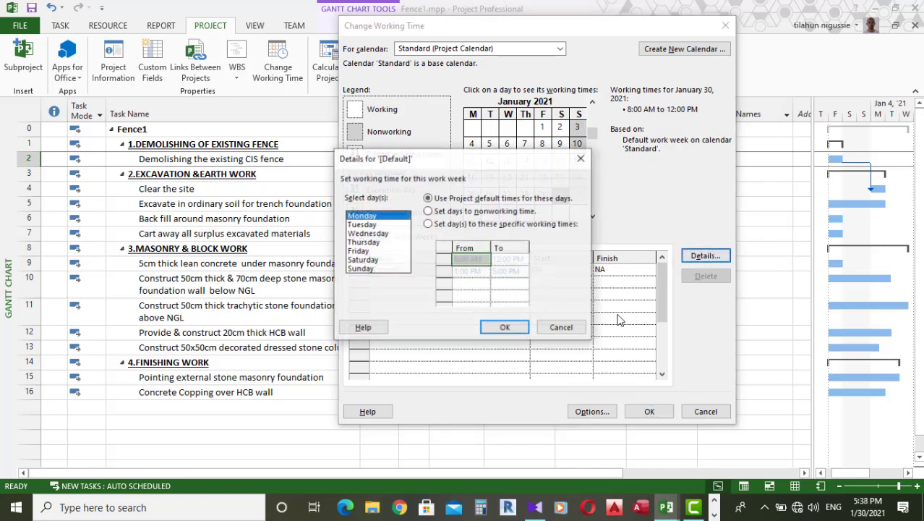
pyautogui.click(366, 274)
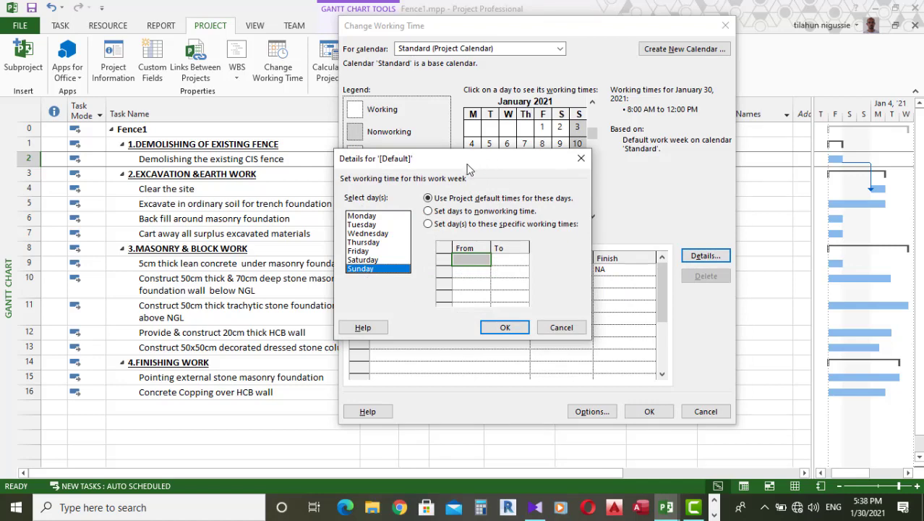
pyautogui.moveTo(467, 167); pyautogui.dragTo(607, 111)
pyautogui.click(569, 167)
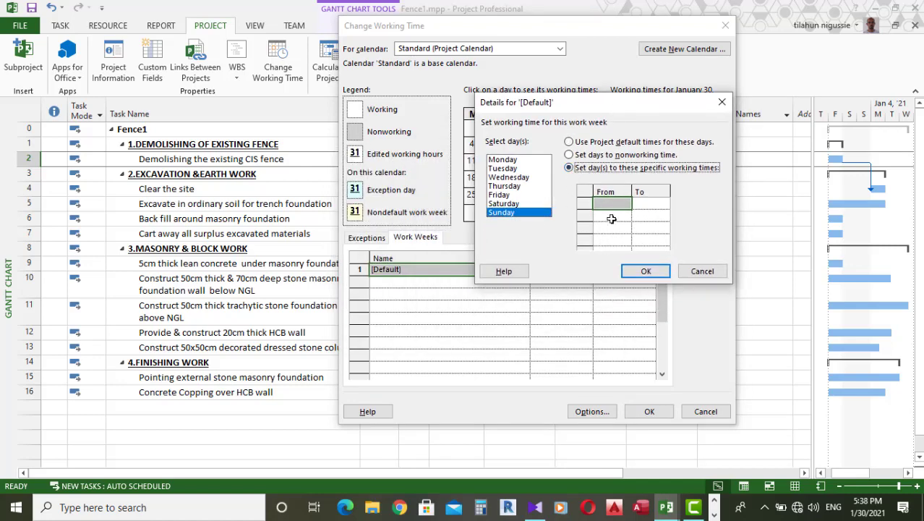
pyautogui.click(610, 205)
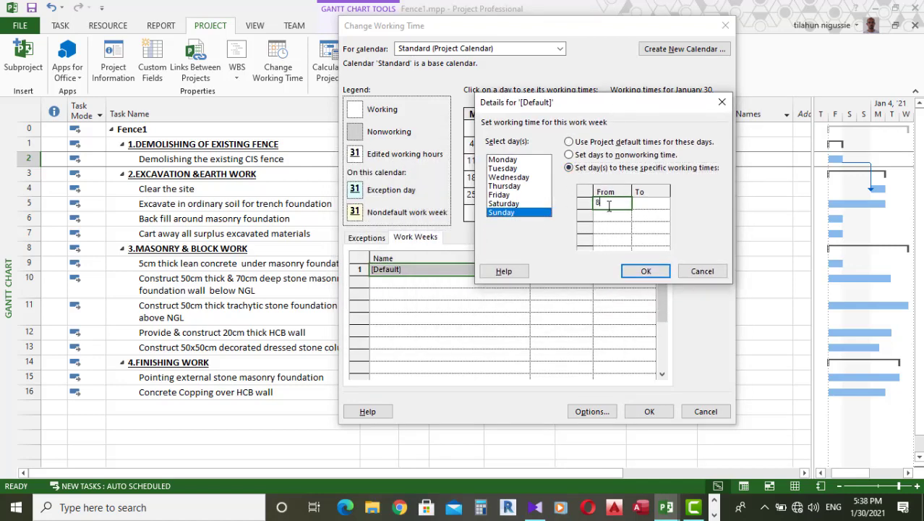
pyautogui.click(652, 202)
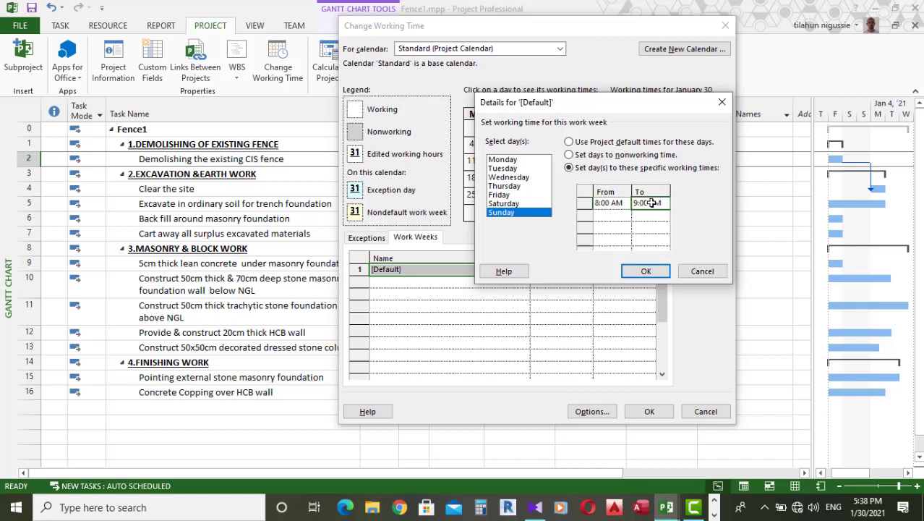
# Step: Add a second Sunday shift from 1:00 PM to 5:00 PM and accept the work week details
pyautogui.click(609, 214)
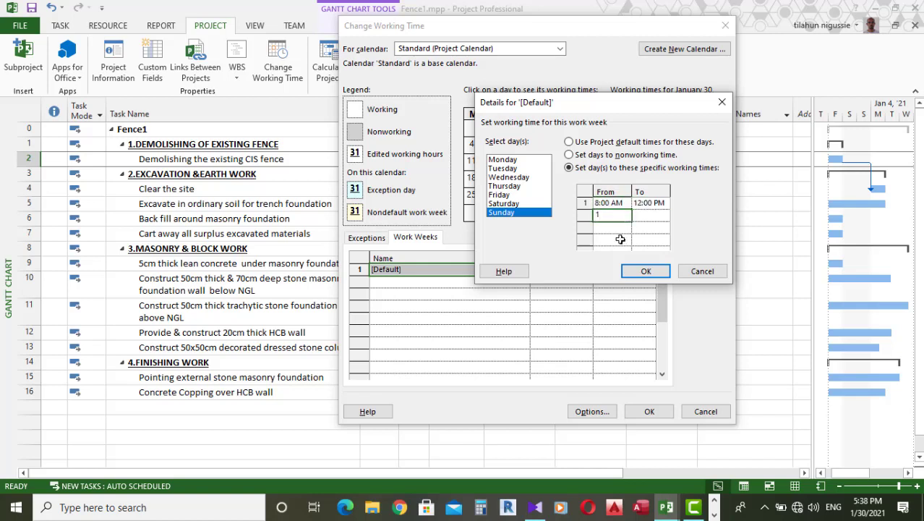
pyautogui.write('1')
pyautogui.click(651, 214)
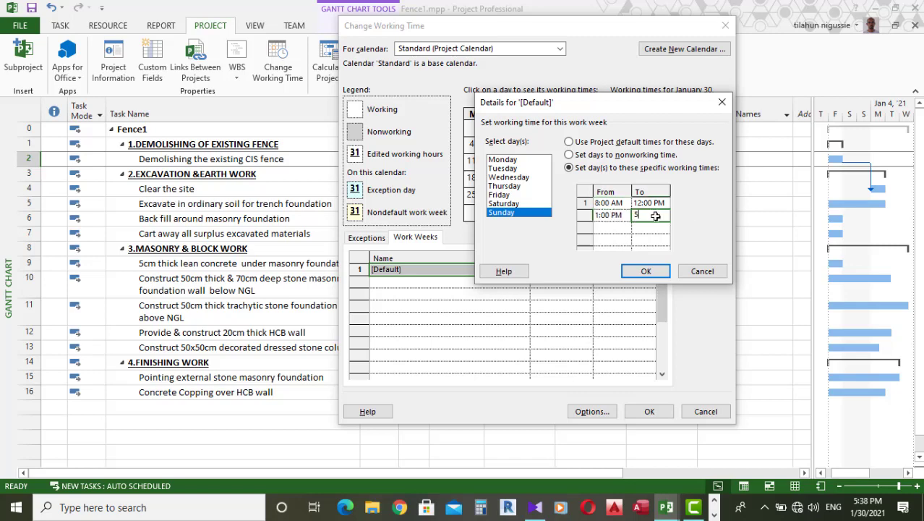
pyautogui.write('5')
pyautogui.click(648, 271)
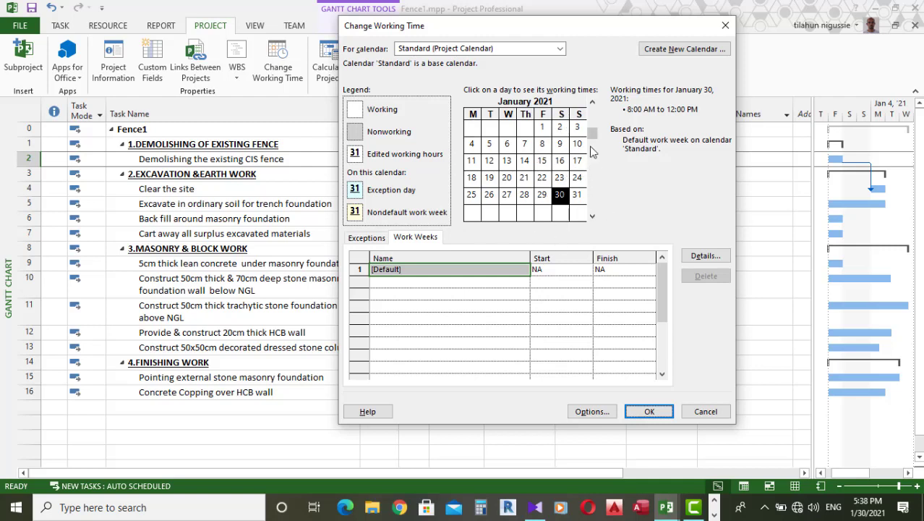
# Step: Examine the Standard calendar's exceptions list and the working time details of its [Default] work week
pyautogui.click(706, 256)
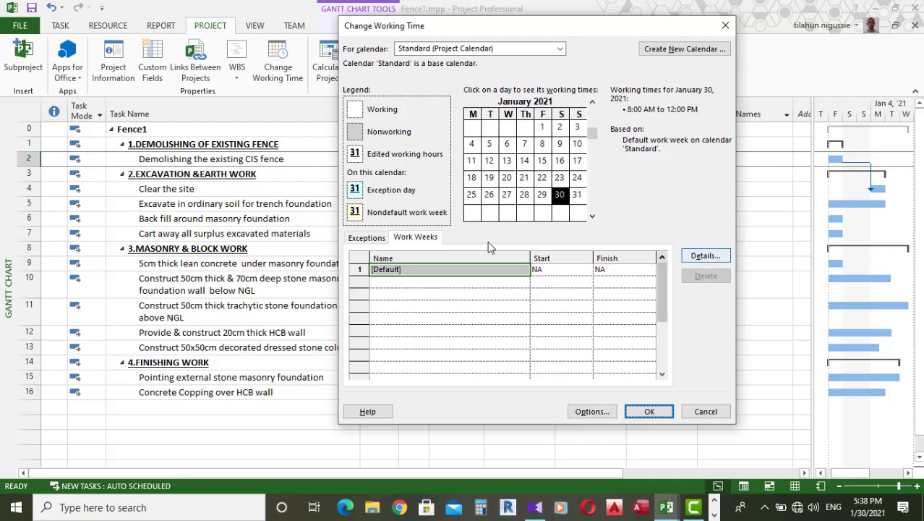
pyautogui.click(374, 239)
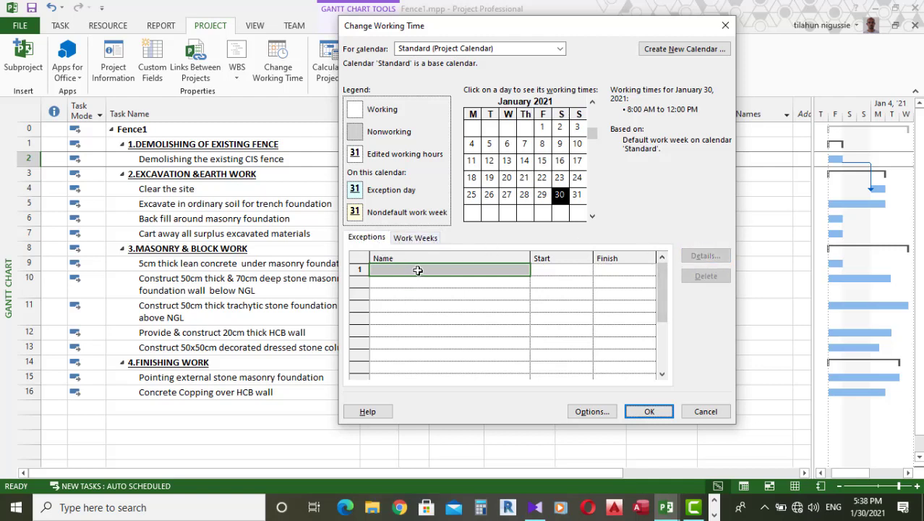
pyautogui.click(418, 269)
pyautogui.click(416, 238)
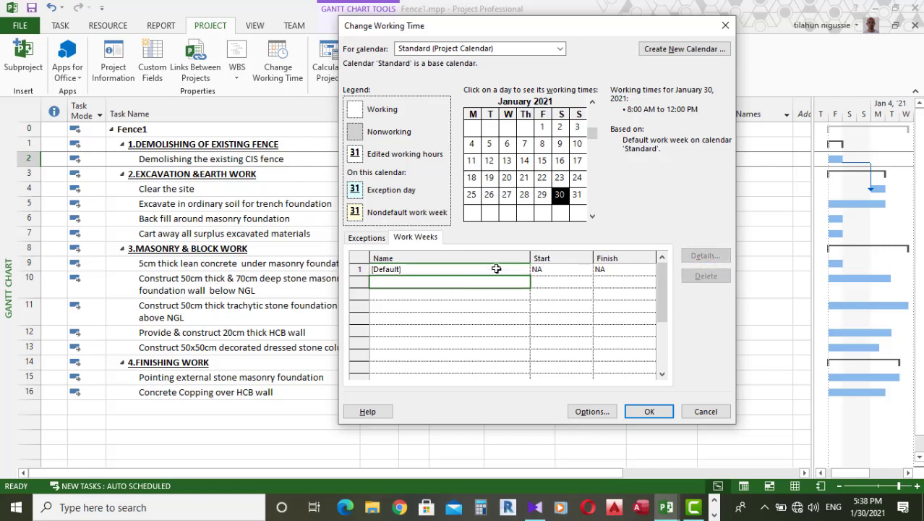
pyautogui.click(551, 269)
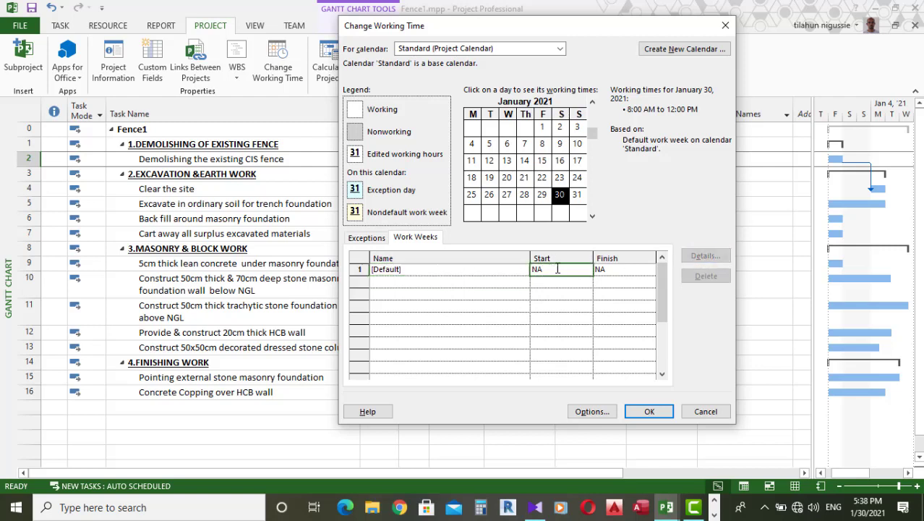
pyautogui.click(400, 269)
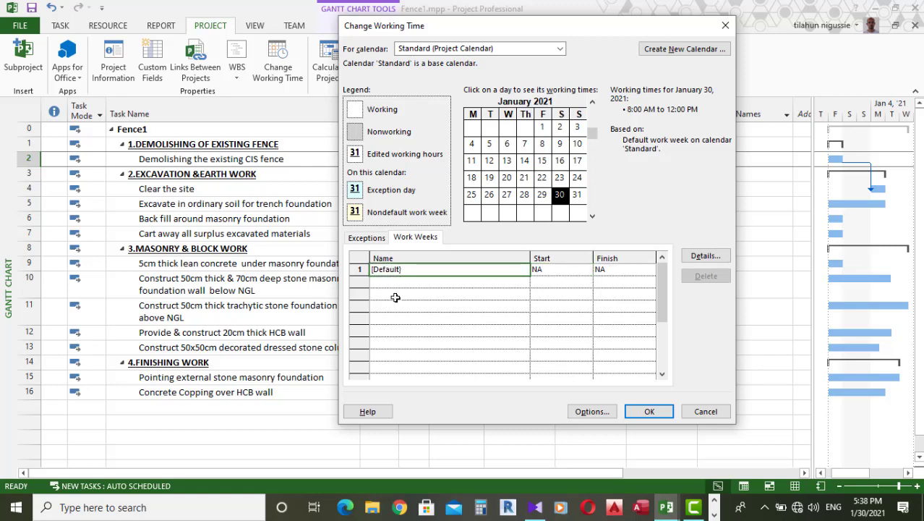
pyautogui.click(707, 258)
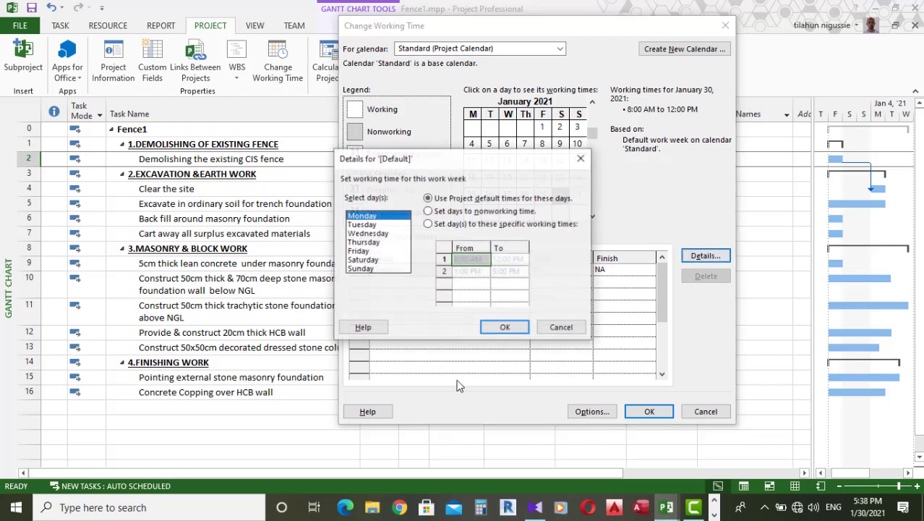
pyautogui.click(442, 215)
pyautogui.click(567, 329)
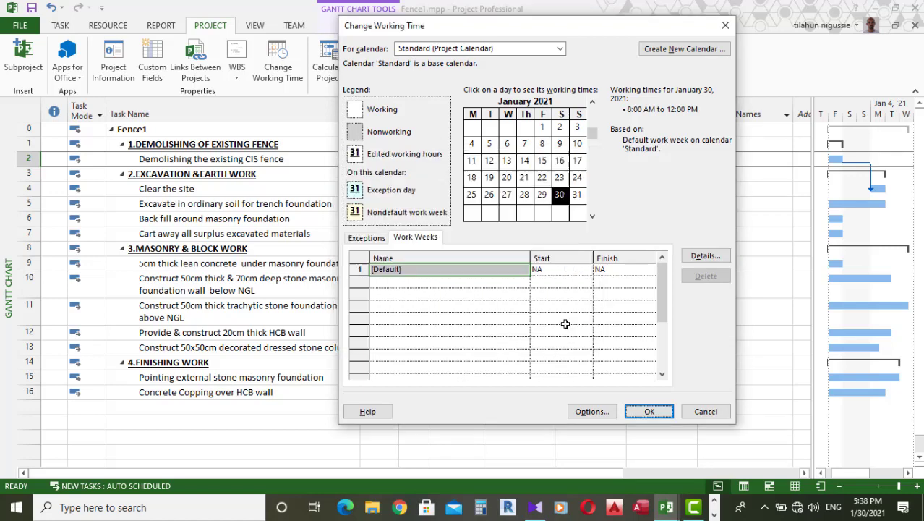
pyautogui.doubleClick(384, 270)
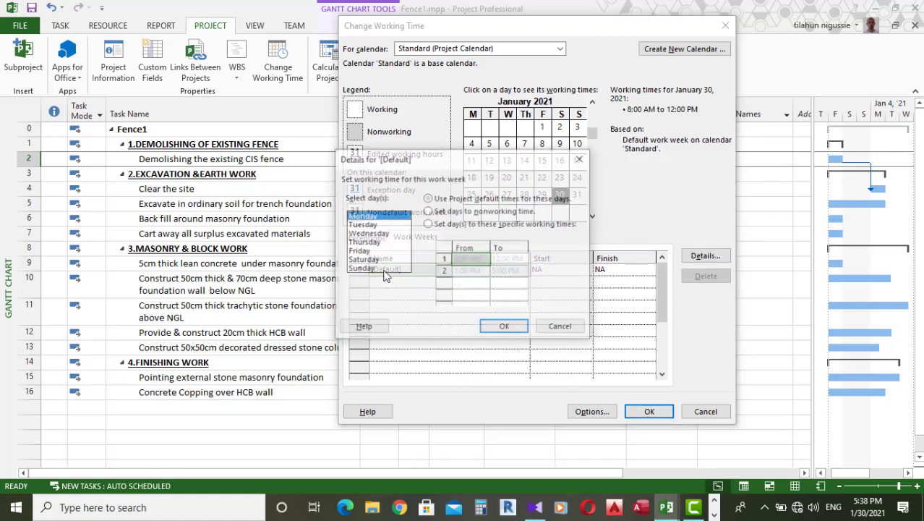
pyautogui.click(563, 328)
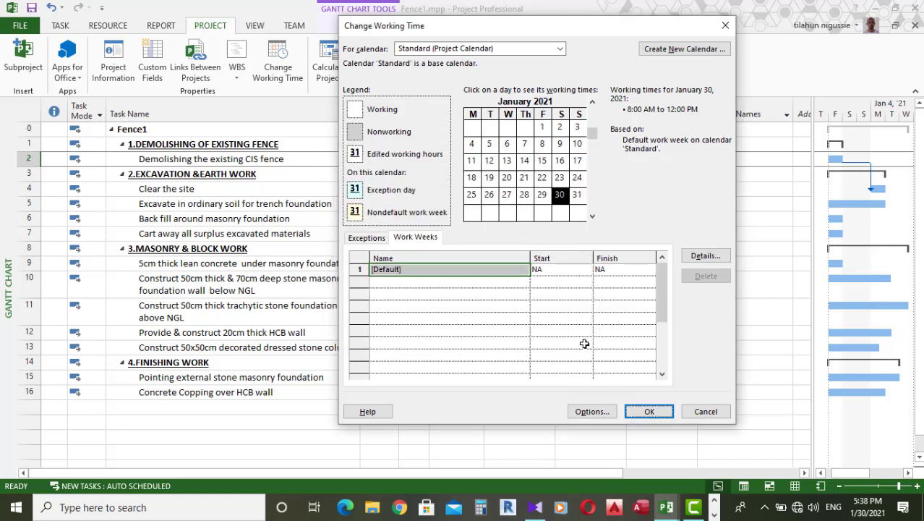
# Step: Try adding a calendar exception named dh for 1/30/2021 to the Standard calendar, and delete it again
pyautogui.click(366, 238)
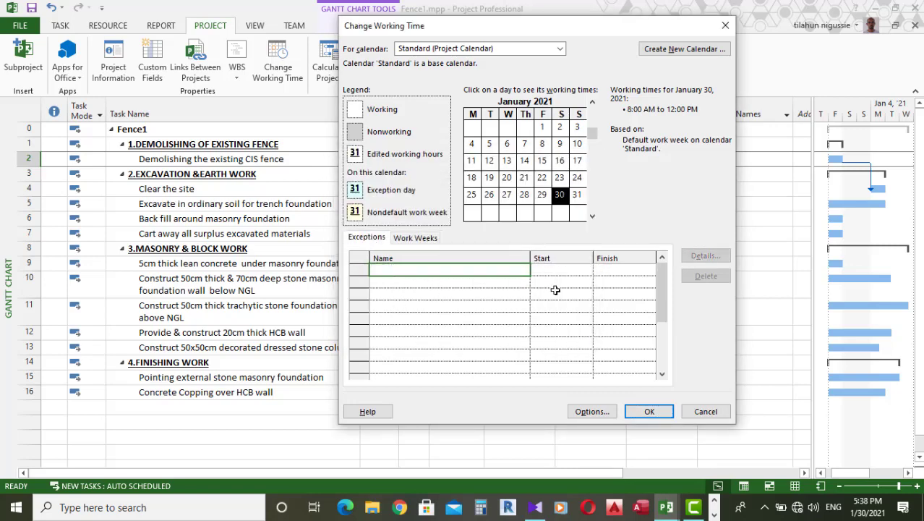
pyautogui.write('dh')
pyautogui.click(551, 270)
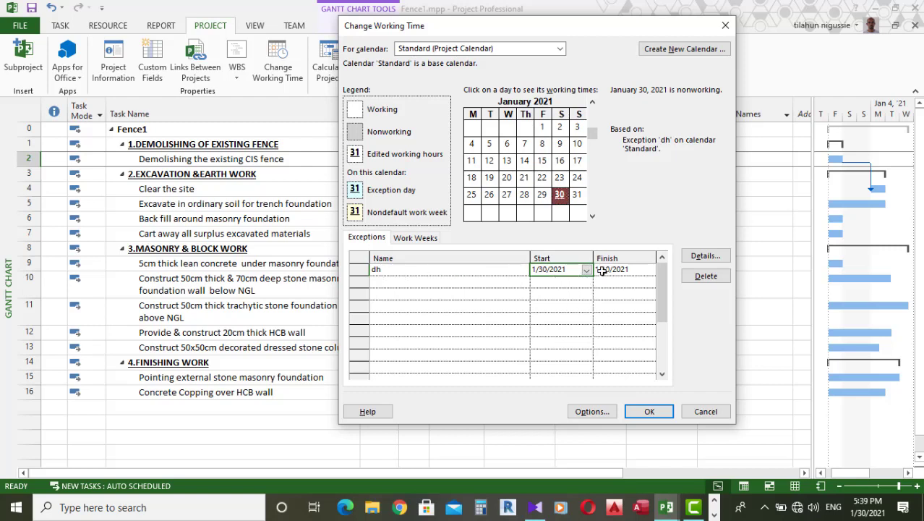
pyautogui.click(494, 285)
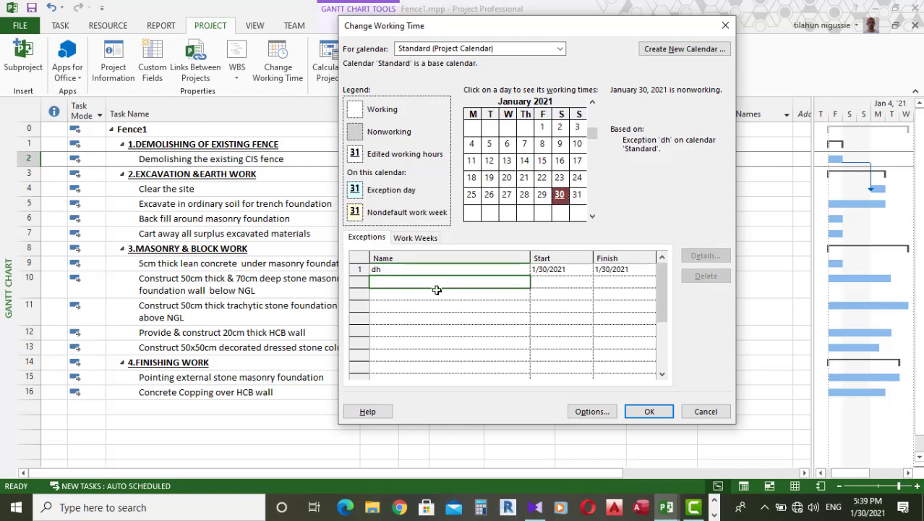
pyautogui.click(558, 282)
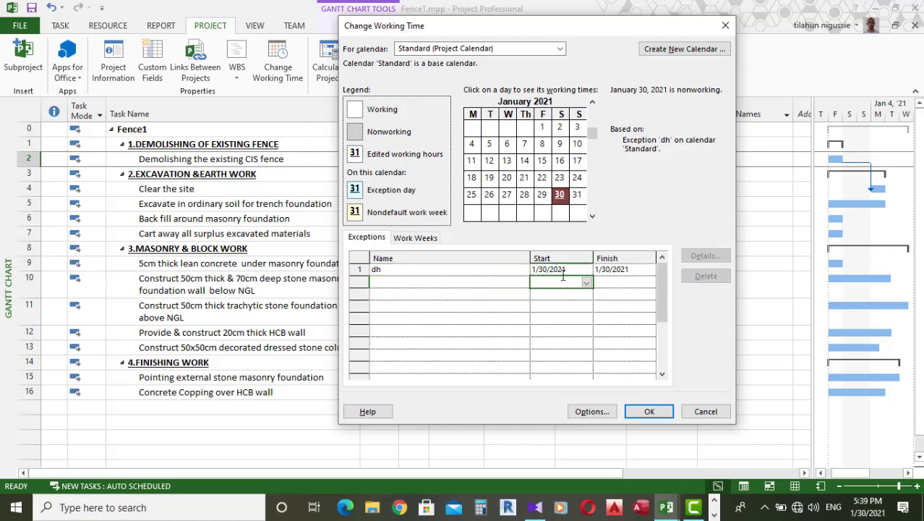
pyautogui.click(568, 270)
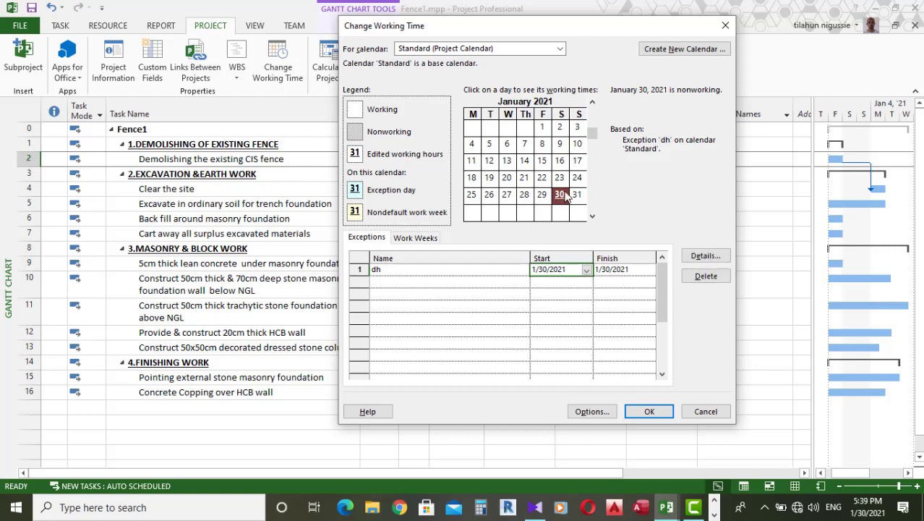
pyautogui.click(615, 269)
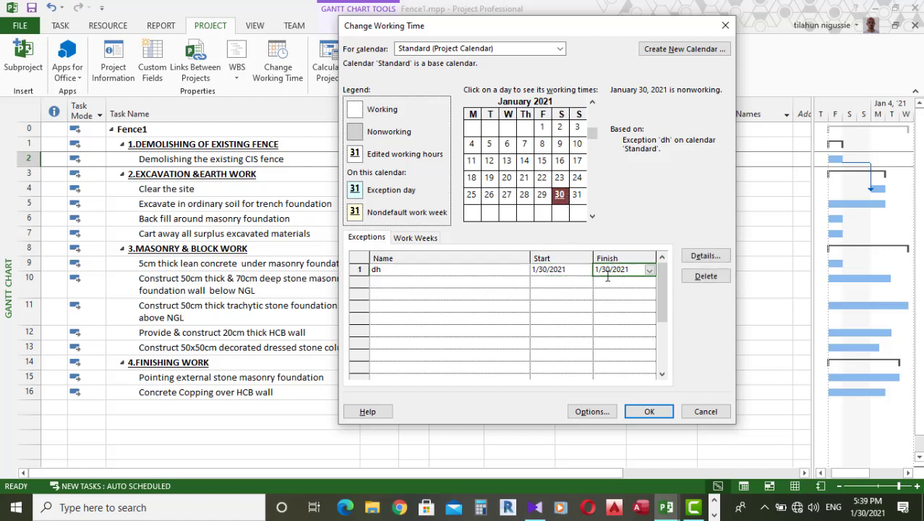
pyautogui.click(551, 269)
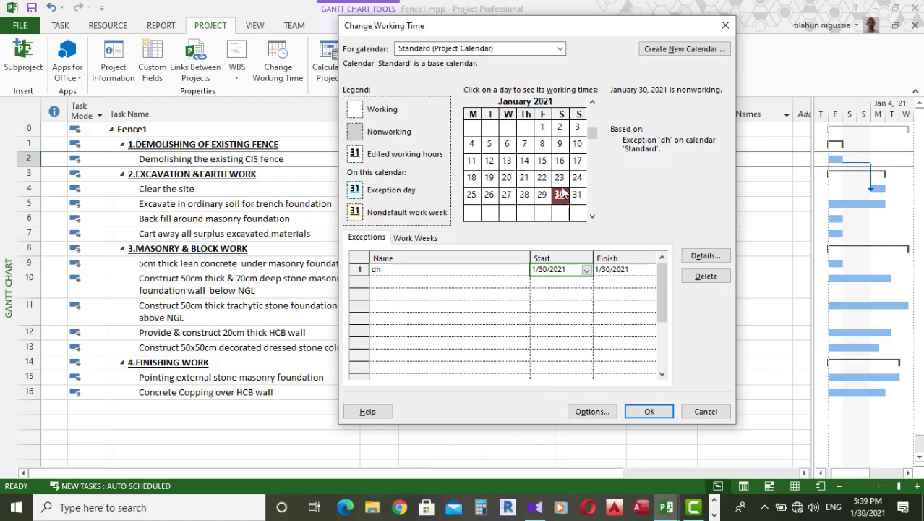
pyautogui.press('Delete')
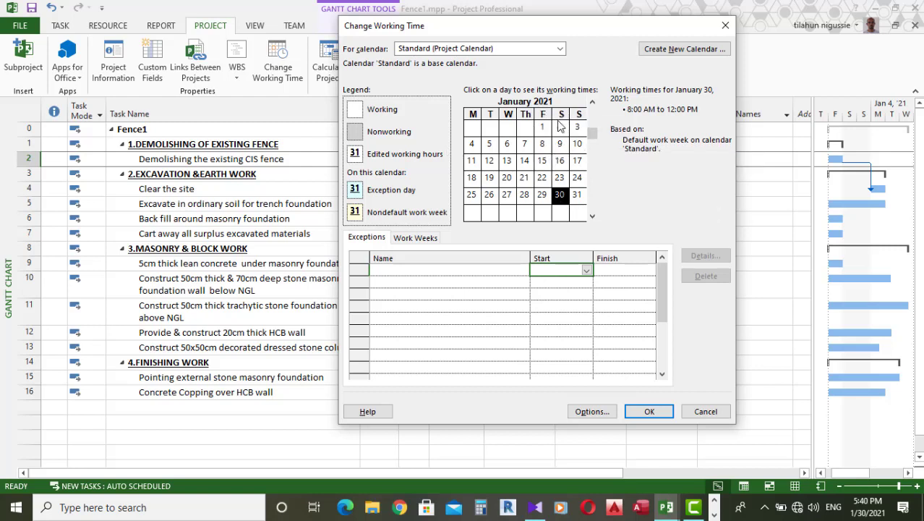
# Step: Check Saturday's working times in the [Default] work week details and leave them without changes
pyautogui.click(418, 240)
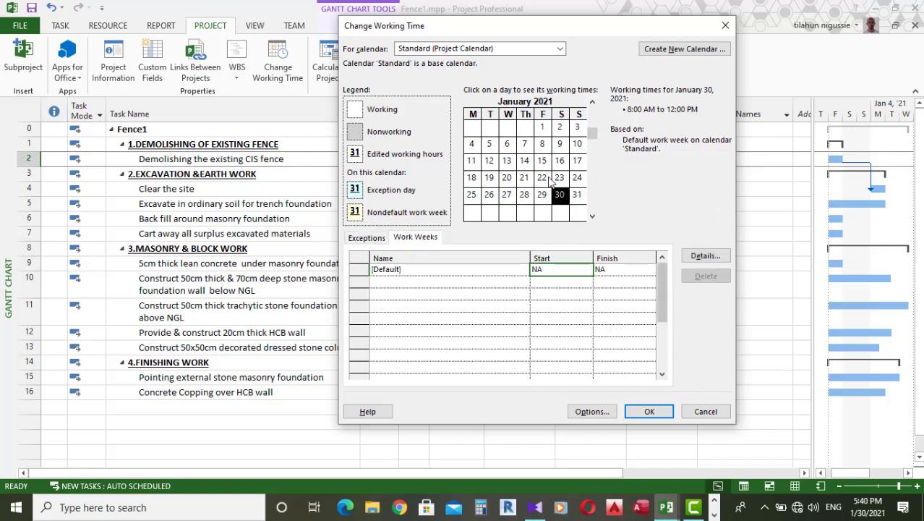
pyautogui.click(702, 262)
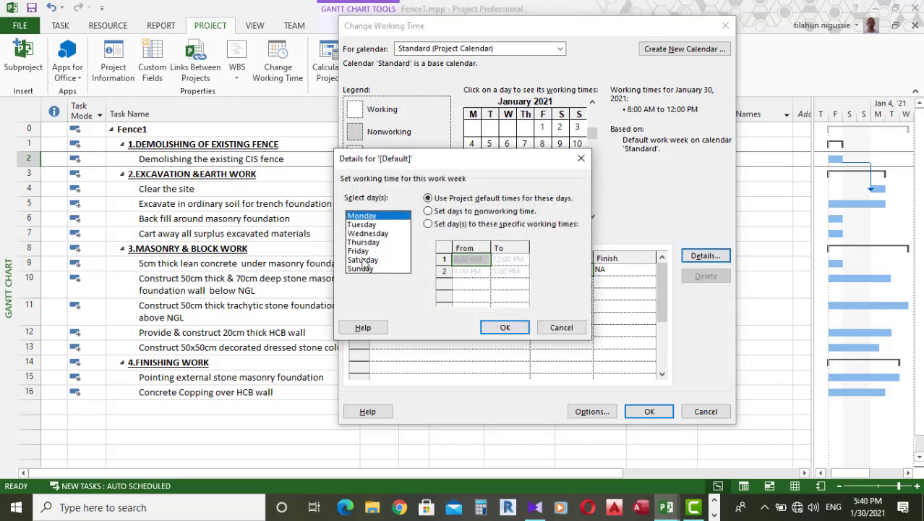
pyautogui.click(362, 259)
pyautogui.click(428, 224)
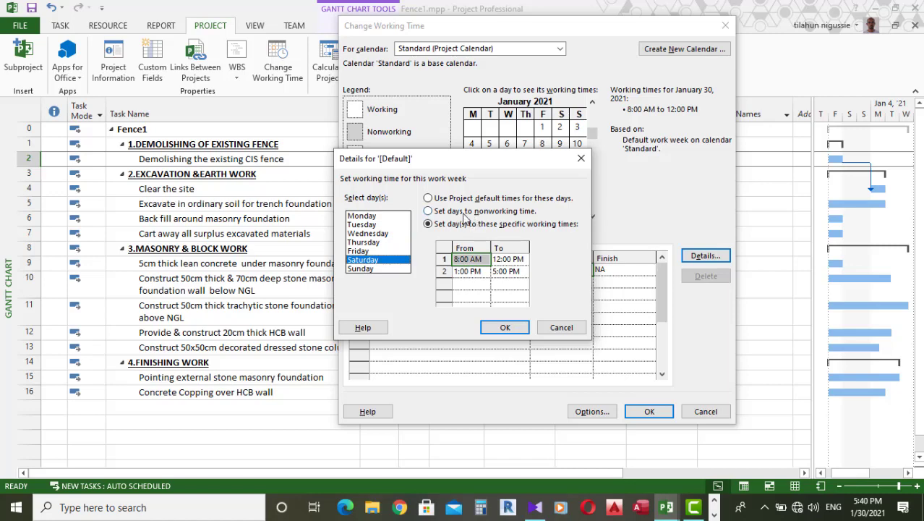
pyautogui.click(569, 329)
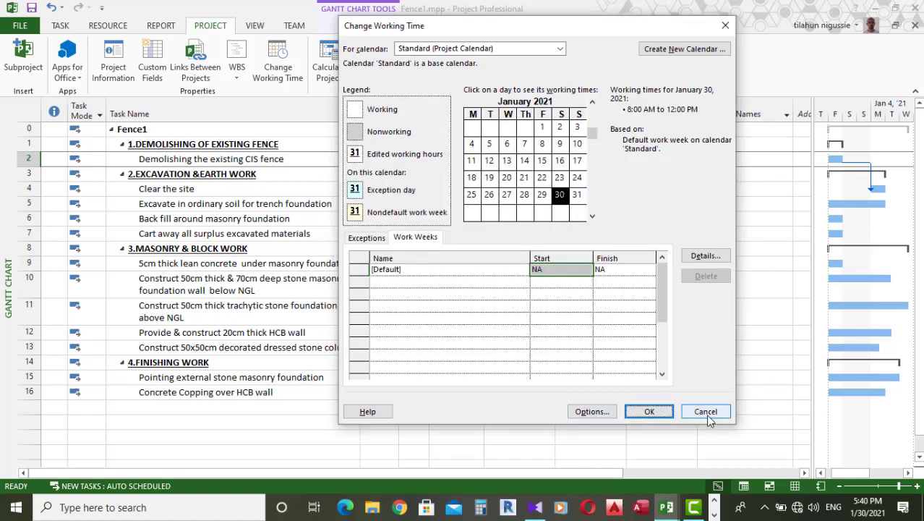
# Step: Discard the pending working time changes and save the Fence1 project
pyautogui.click(705, 412)
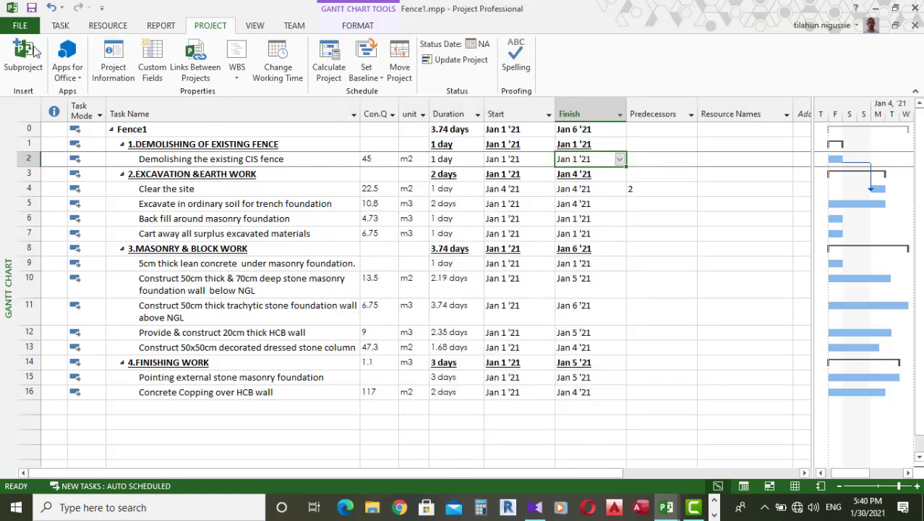
pyautogui.click(32, 7)
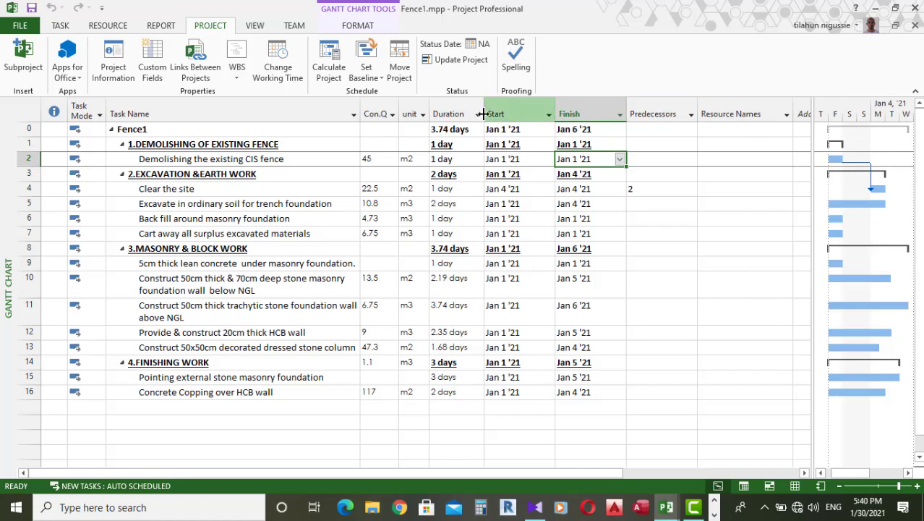
# Step: Set Saturday in the Standard calendar's [Default] work week to working times 8:00 AM–12:00 PM and 1:00 PM–5:00 PM
pyautogui.click(283, 57)
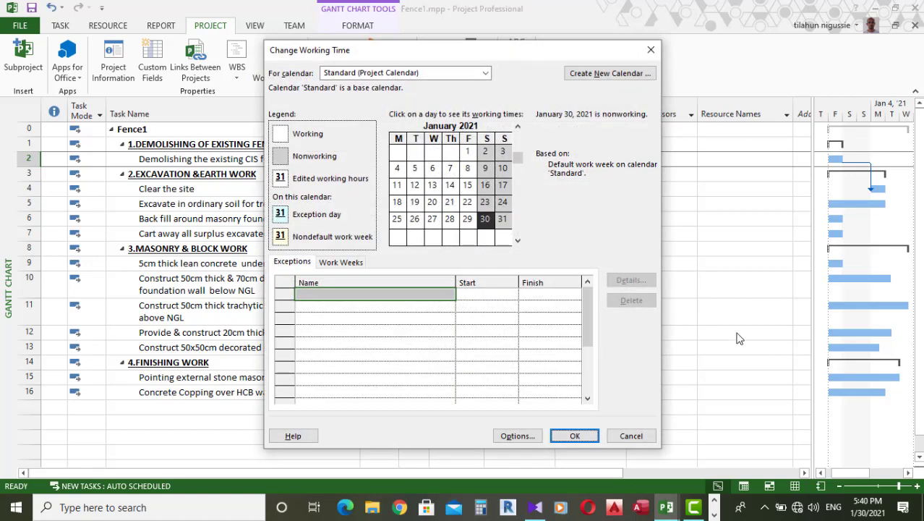
pyautogui.click(343, 262)
pyautogui.click(631, 281)
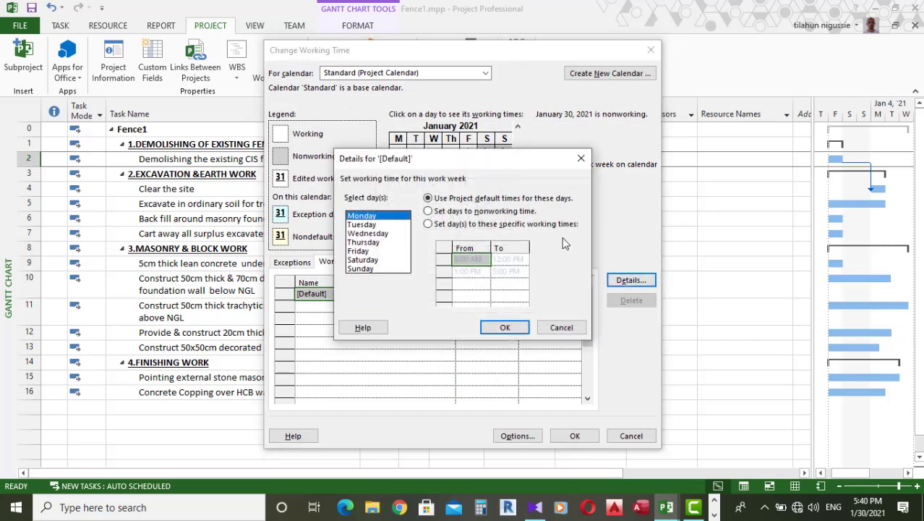
pyautogui.click(363, 260)
pyautogui.click(457, 226)
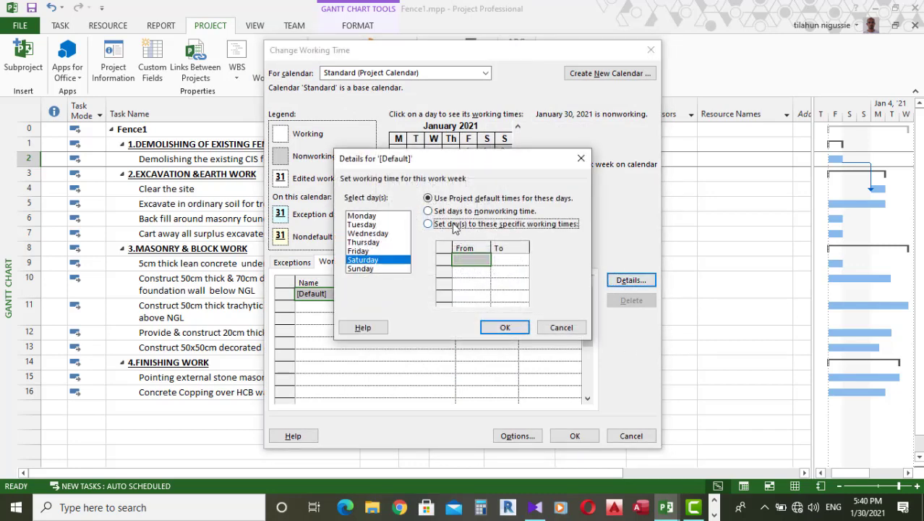
pyautogui.click(469, 261)
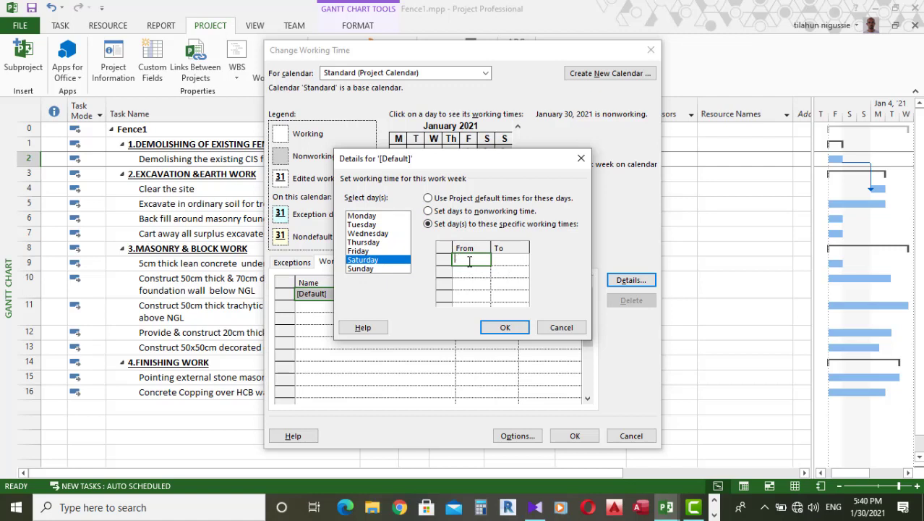
pyautogui.click(517, 259)
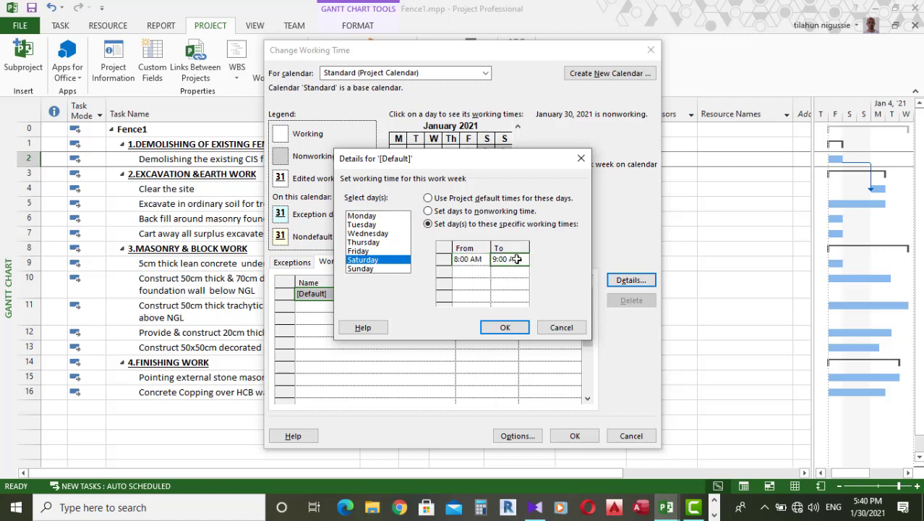
pyautogui.write('12')
pyautogui.click(472, 270)
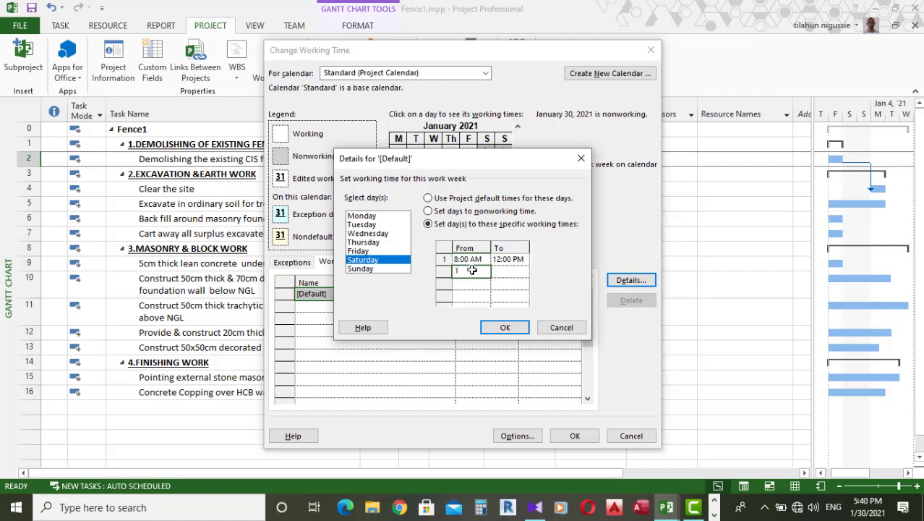
pyautogui.click(504, 269)
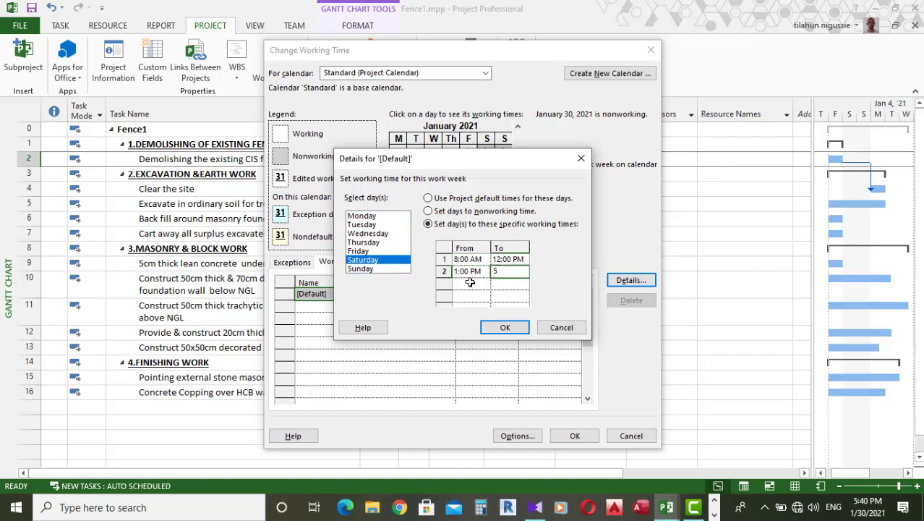
pyautogui.press('Tab')
# Step: Give Sunday working times 8:00 AM–12:00 PM and 1:00 PM–5:00 PM as well, and apply the calendar changes
pyautogui.click(364, 270)
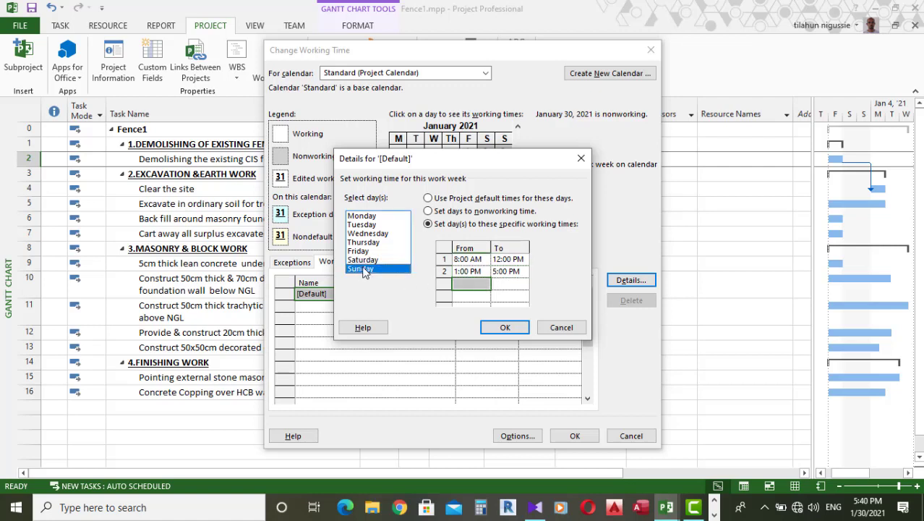
pyautogui.click(431, 224)
pyautogui.click(460, 262)
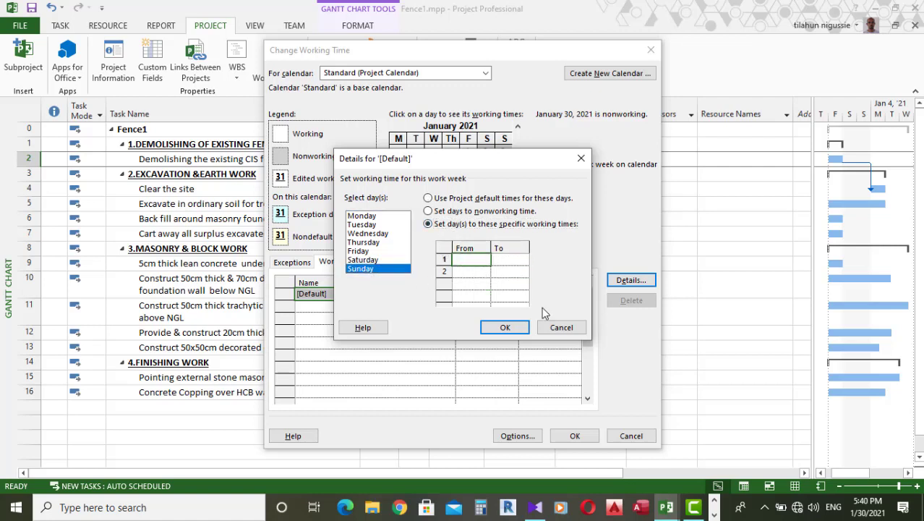
pyautogui.click(512, 261)
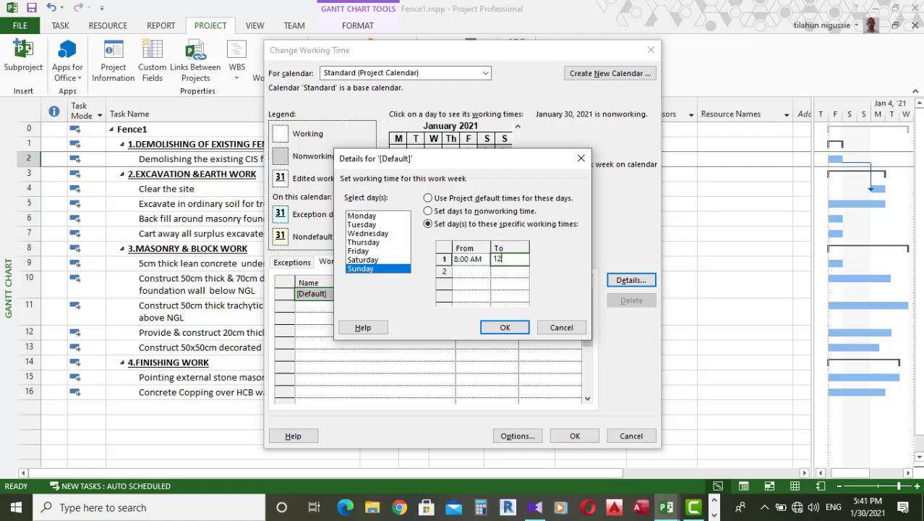
pyautogui.click(473, 272)
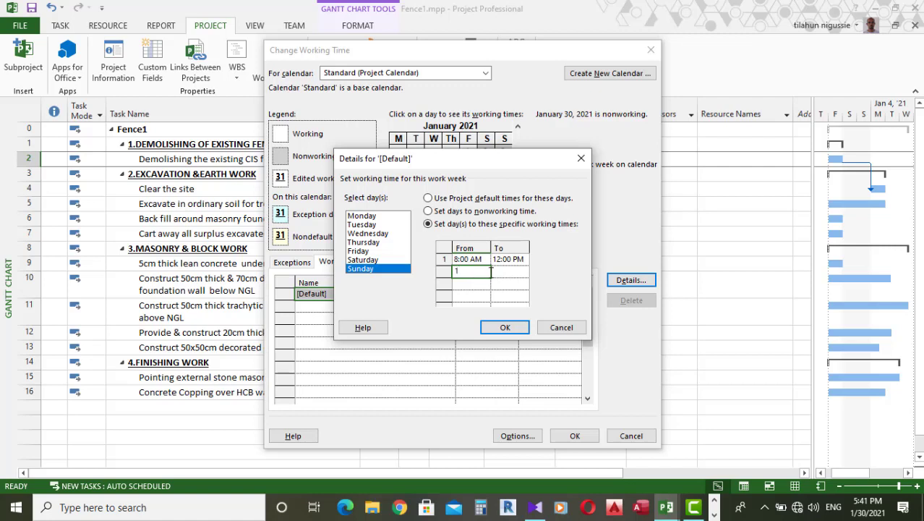
pyautogui.click(515, 271)
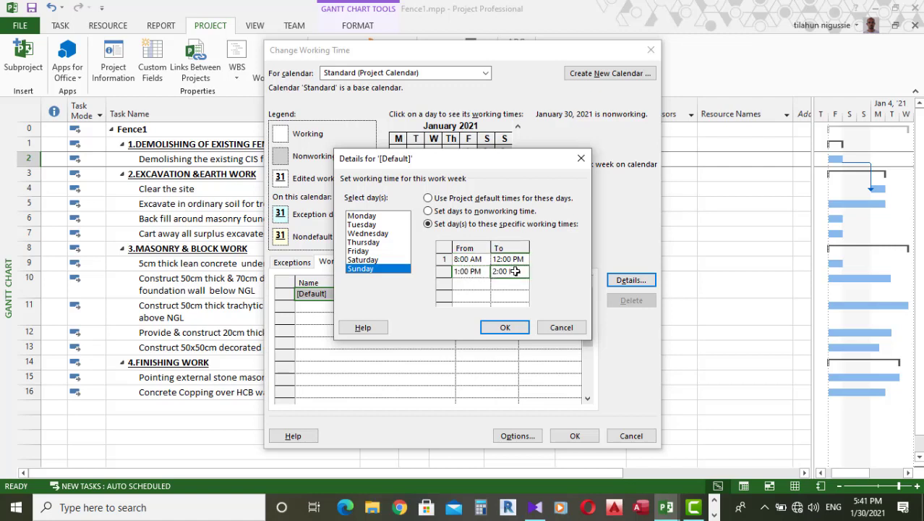
pyautogui.click(464, 283)
pyautogui.click(504, 327)
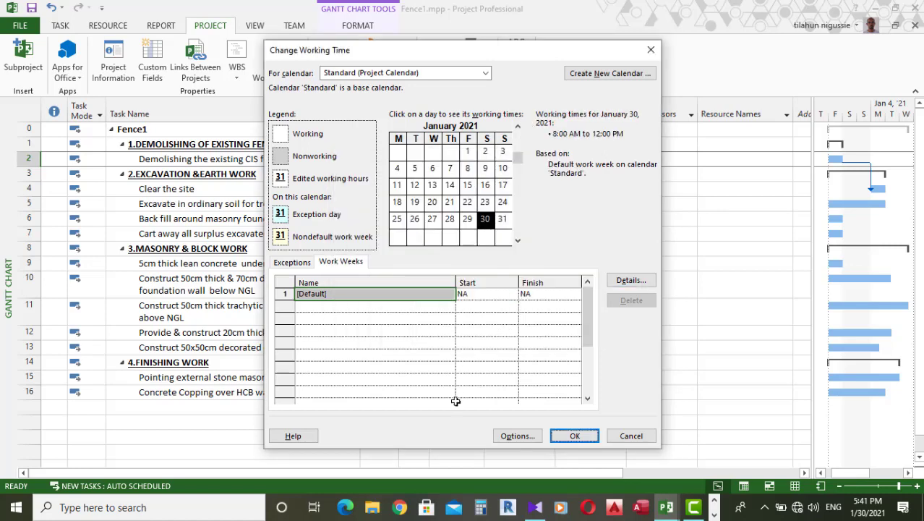
pyautogui.click(574, 436)
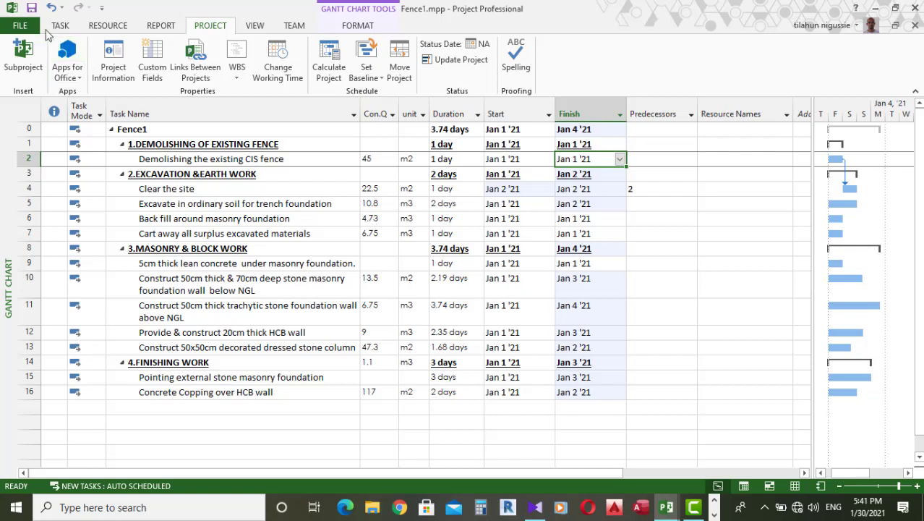
# Step: Widen the Gantt chart area and set the non-working time colour to light gold
pyautogui.click(909, 472)
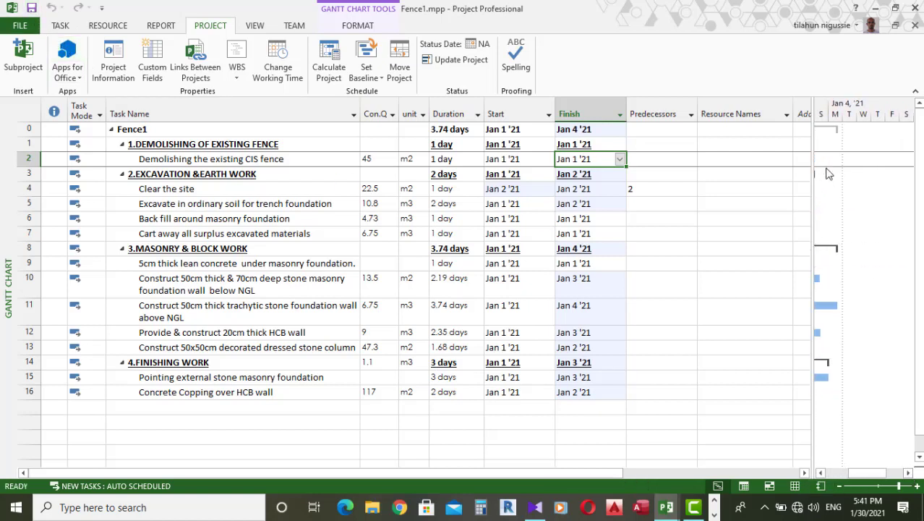
pyautogui.moveTo(813, 217); pyautogui.dragTo(697, 221)
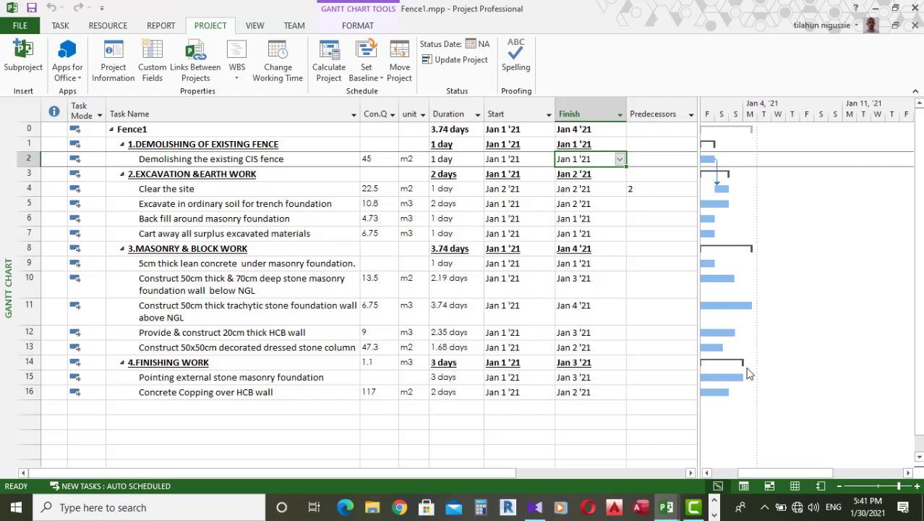
pyautogui.rightClick(786, 181)
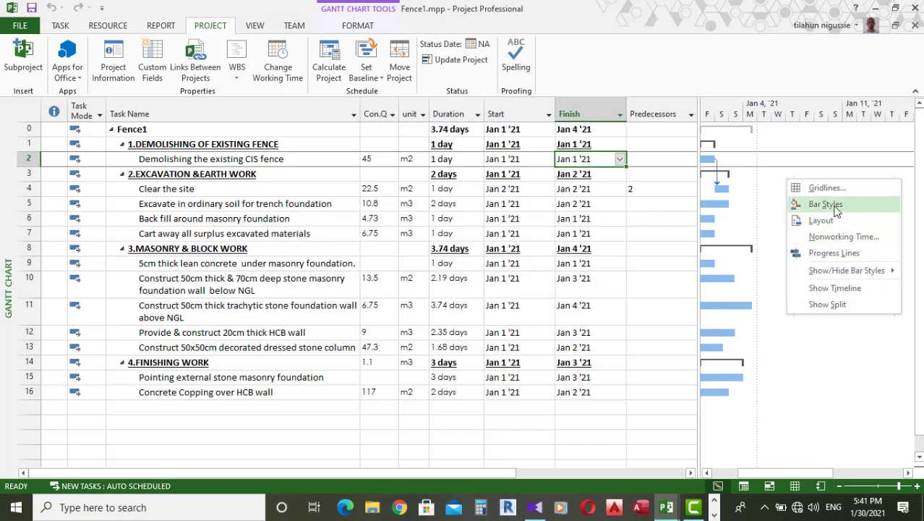
pyautogui.click(840, 238)
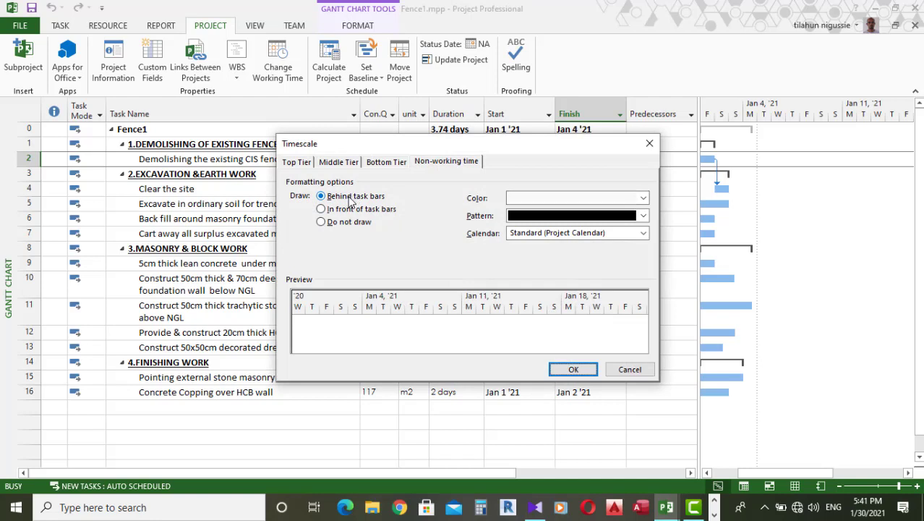
pyautogui.click(447, 164)
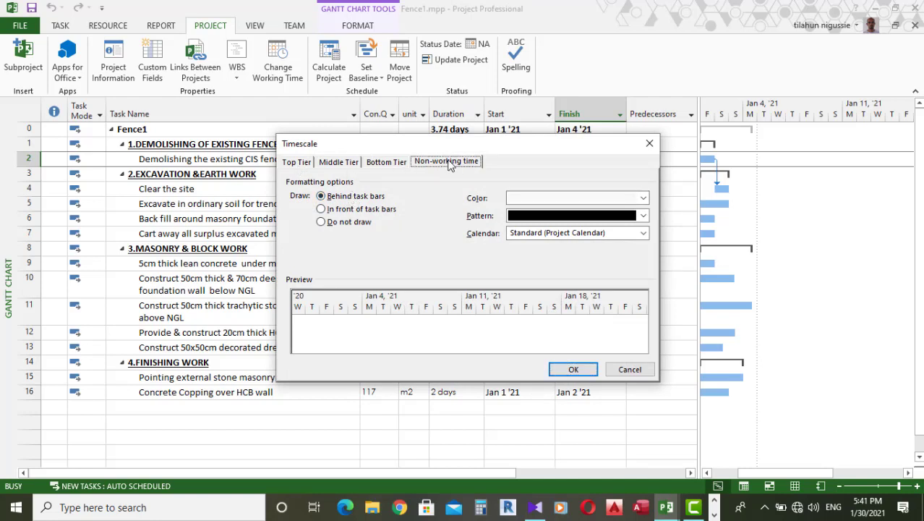
pyautogui.click(561, 199)
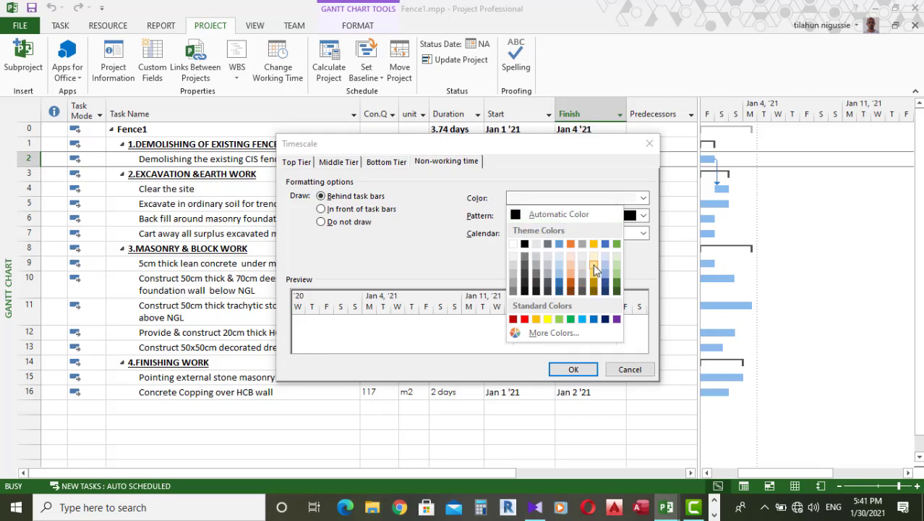
pyautogui.click(594, 267)
pyautogui.click(573, 369)
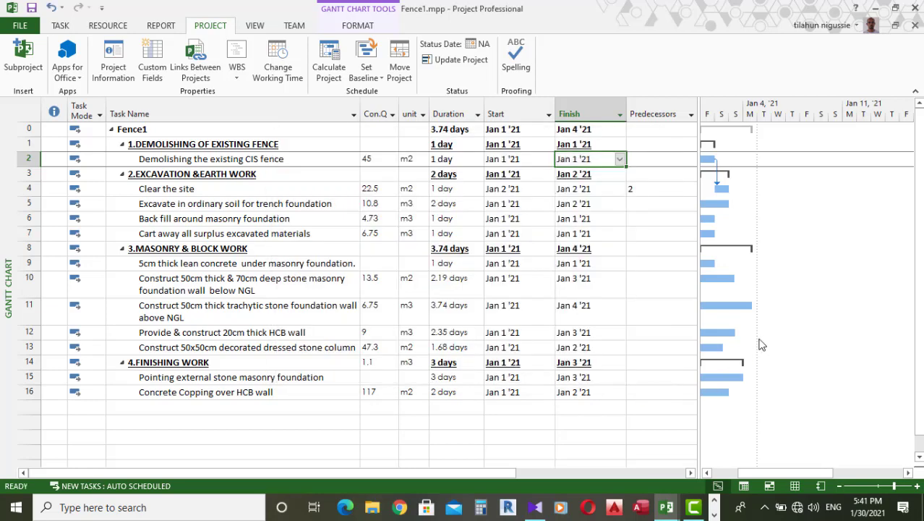
# Step: Make Sunday nonworking time in the Standard calendar's [Default] work week and apply the change
pyautogui.click(277, 66)
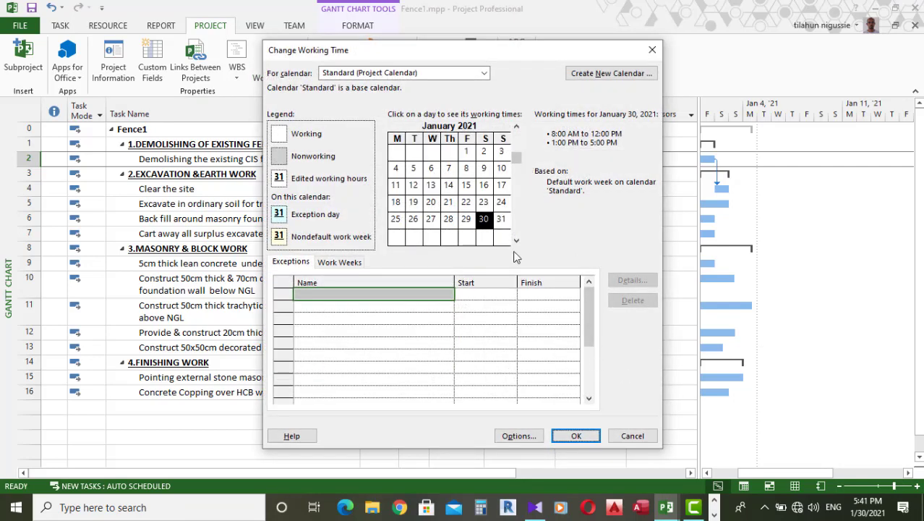
pyautogui.click(353, 267)
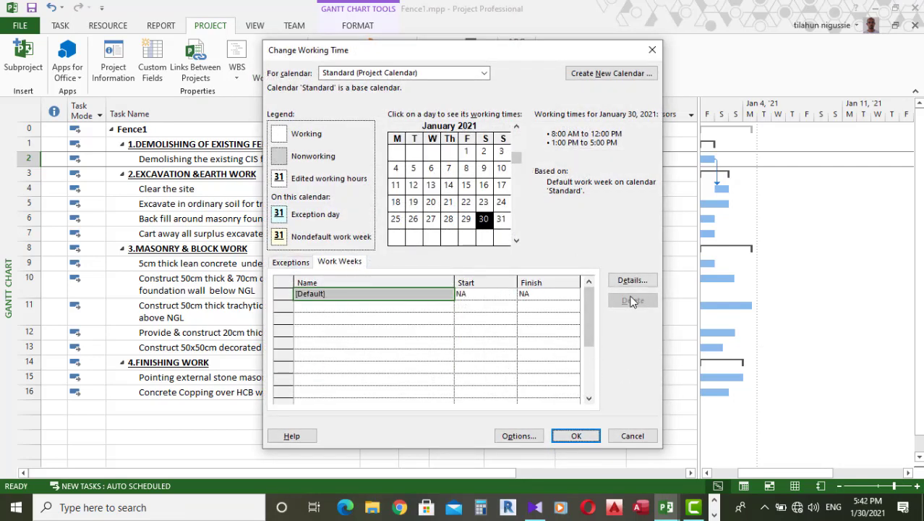
pyautogui.click(627, 279)
pyautogui.click(361, 269)
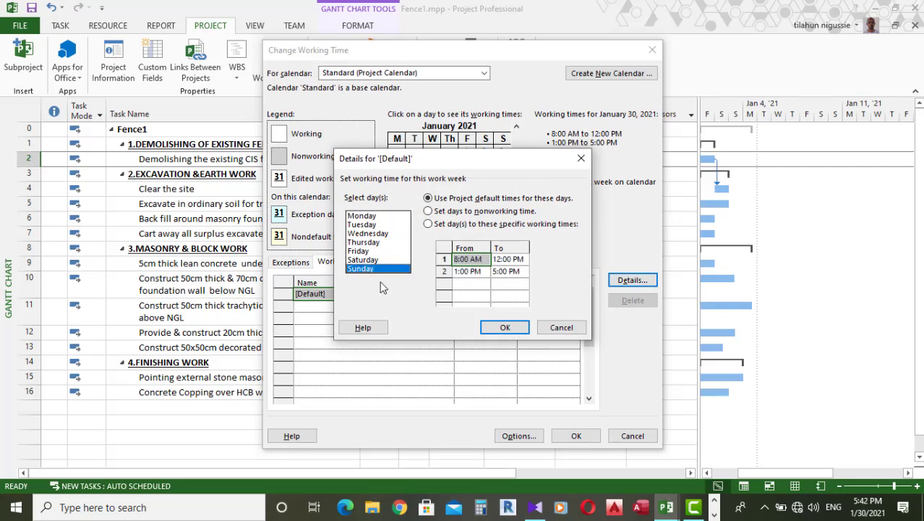
pyautogui.click(428, 223)
pyautogui.click(429, 211)
pyautogui.click(505, 327)
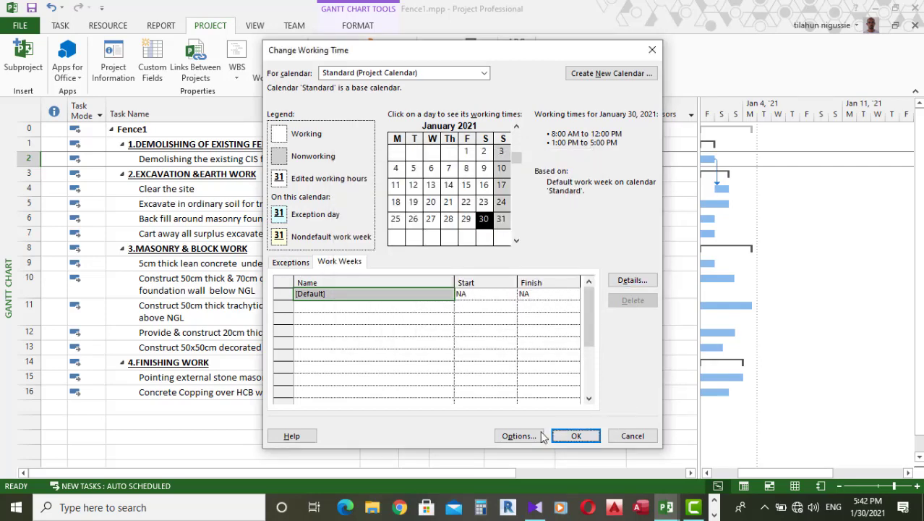
pyautogui.click(576, 436)
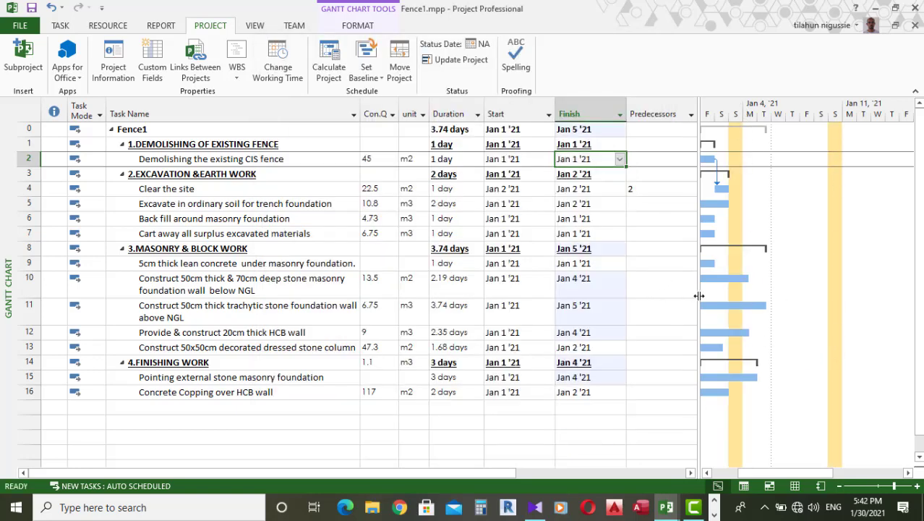
# Step: Examine the Gantt bars around the nonworking Sundays and the predecessors of the demolishing, site clearing and trench excavation tasks
pyautogui.moveTo(699, 295); pyautogui.dragTo(635, 296)
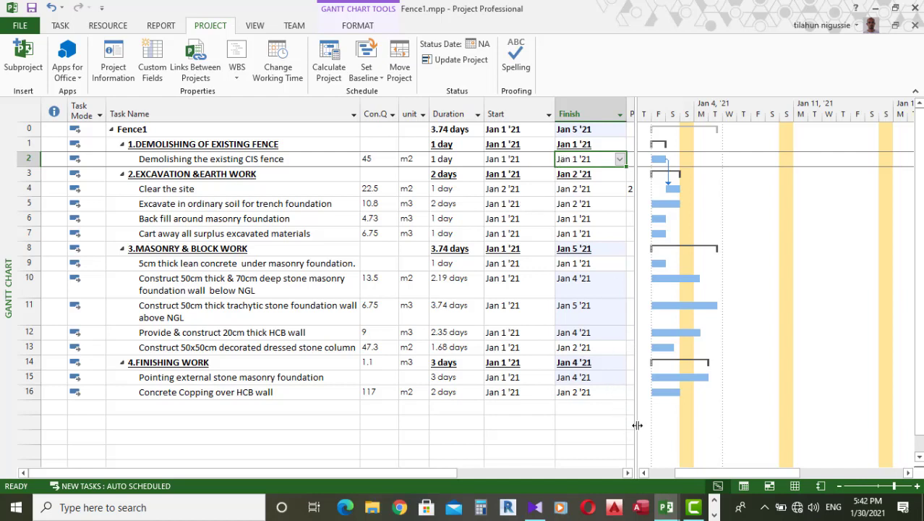
pyautogui.moveTo(636, 428); pyautogui.dragTo(705, 428)
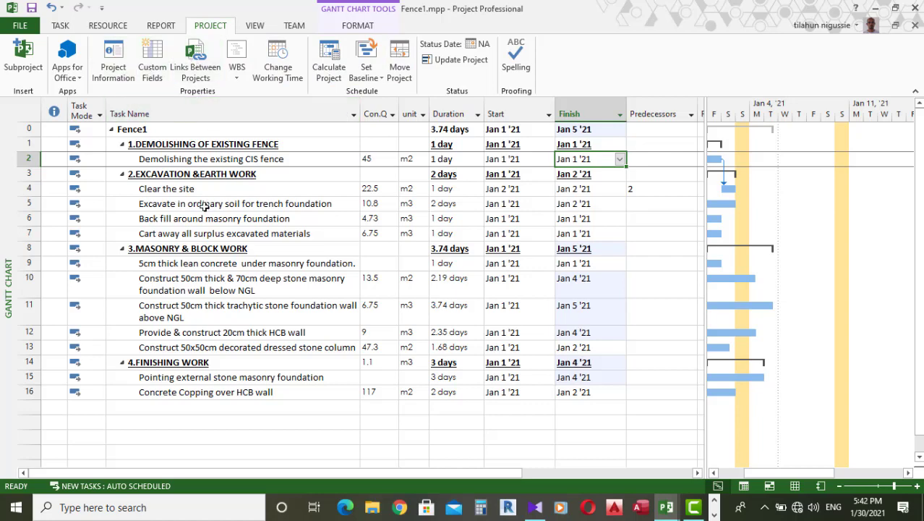
pyautogui.click(61, 27)
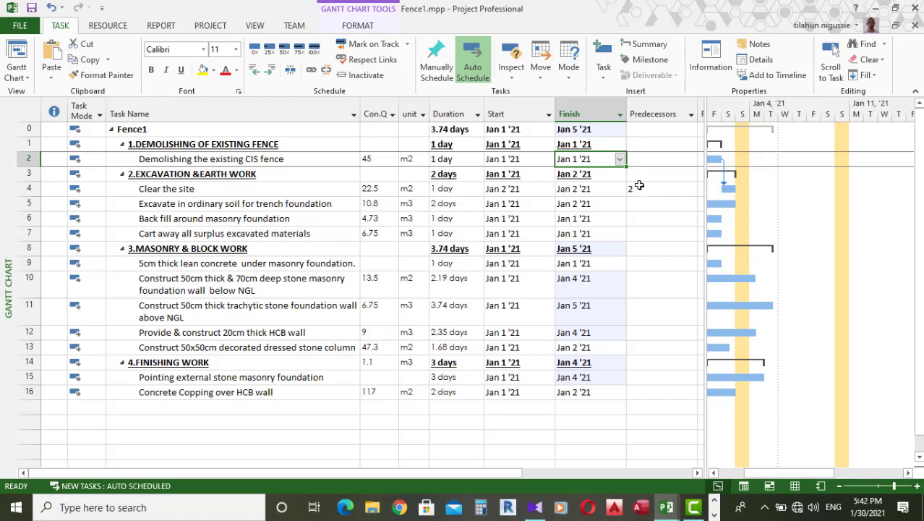
pyautogui.click(649, 160)
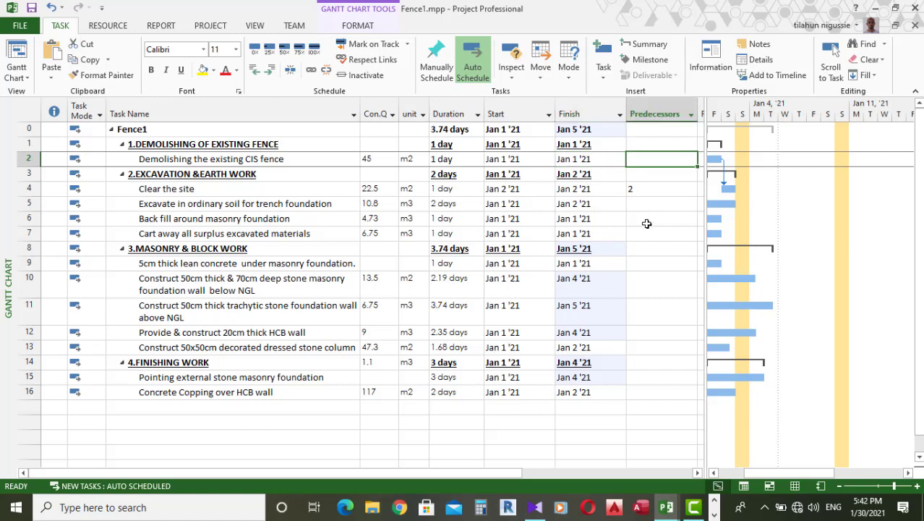
pyautogui.click(196, 159)
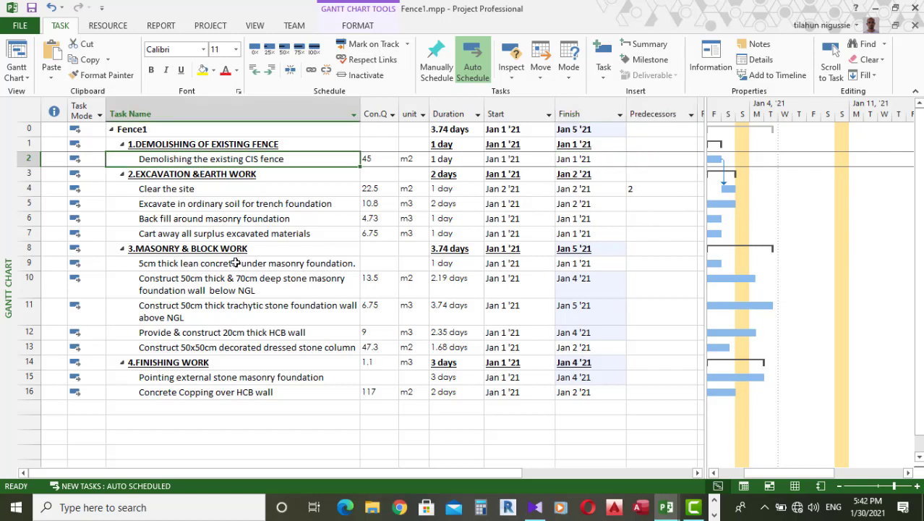
pyautogui.click(647, 160)
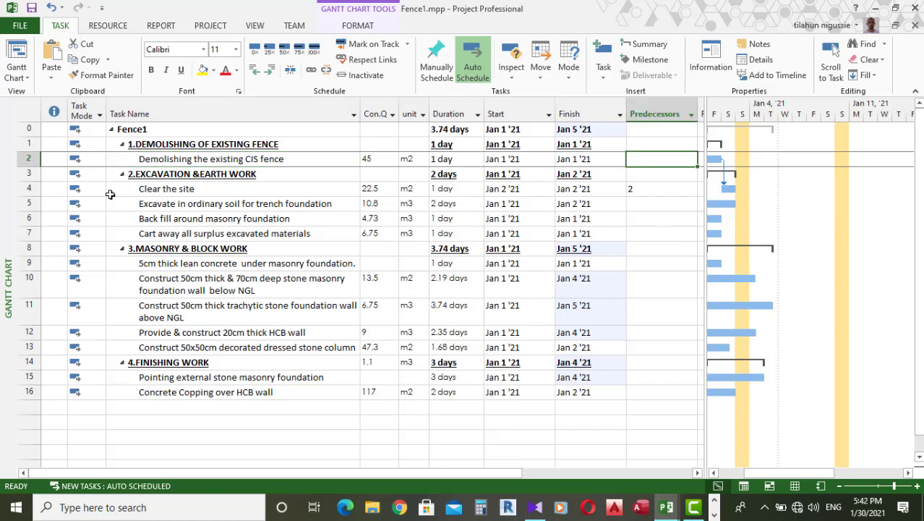
pyautogui.click(155, 159)
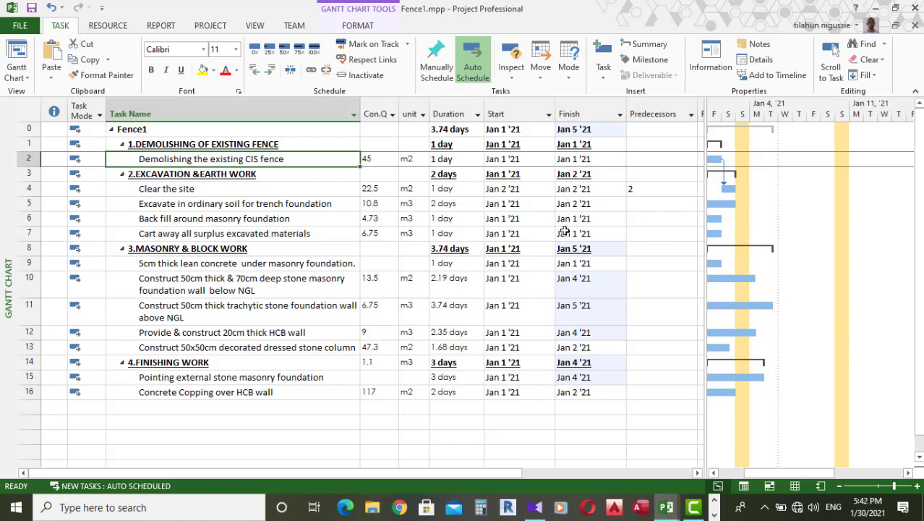
pyautogui.click(645, 190)
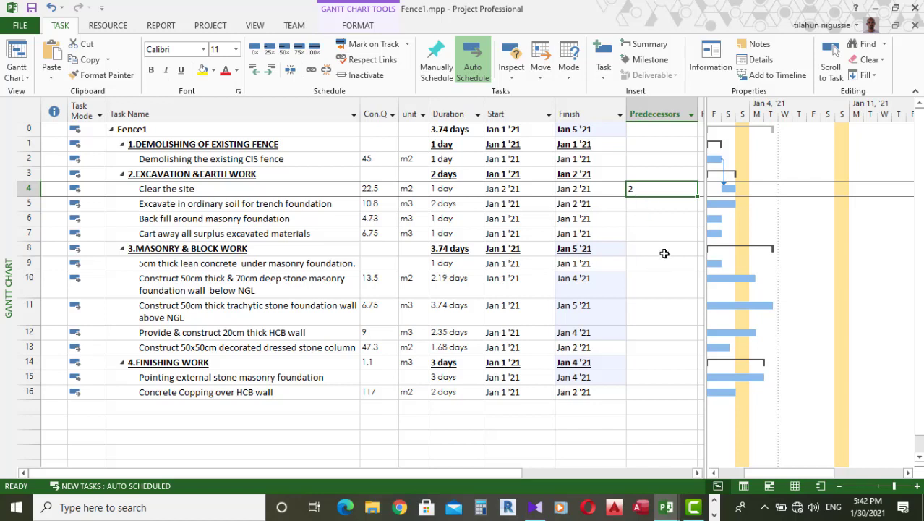
pyautogui.click(640, 206)
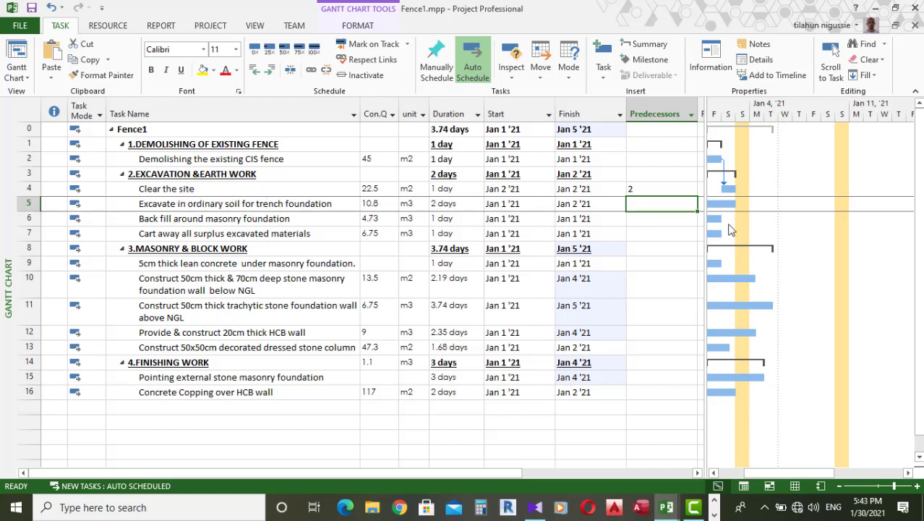
# Step: Make task 4, Clear the site, the predecessor of the trench excavation task
pyautogui.write('4')
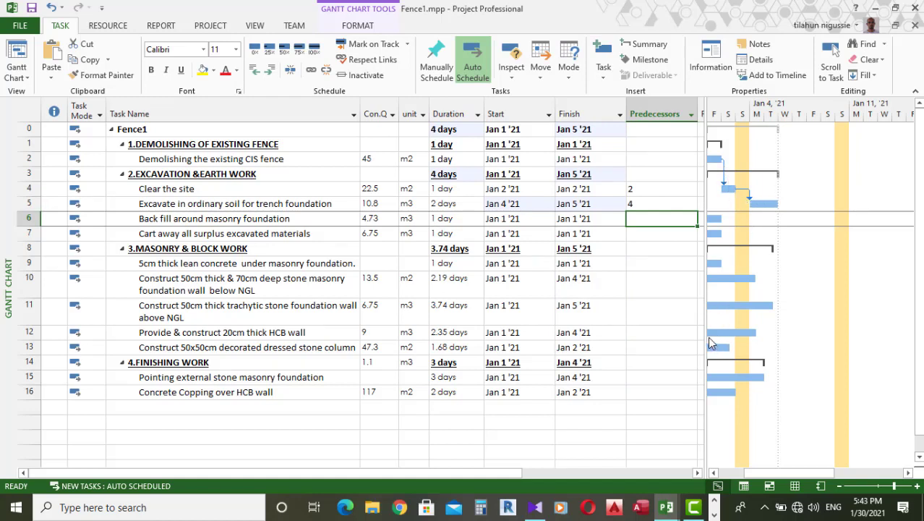
pyautogui.moveTo(703, 333)
pyautogui.mouseDown()
pyautogui.moveTo(693, 331)
pyautogui.moveTo(698, 337)
pyautogui.mouseUp()
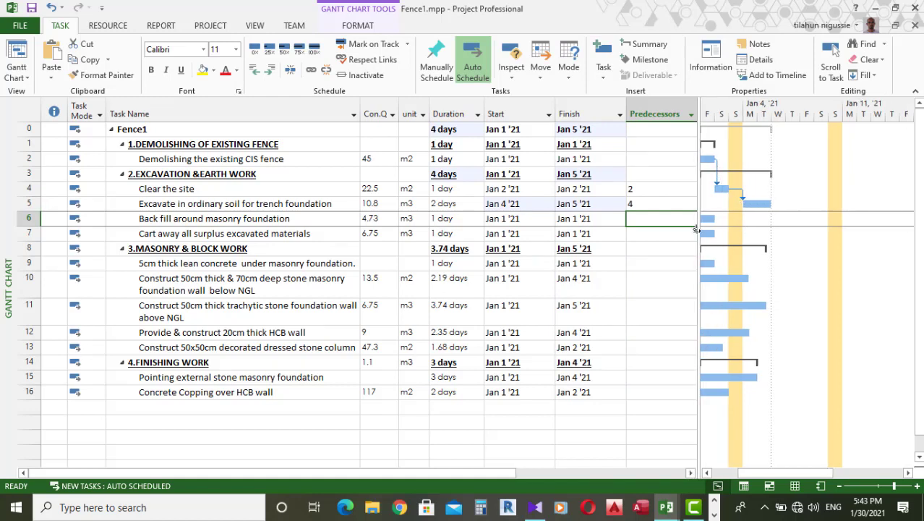
pyautogui.click(640, 189)
pyautogui.click(642, 204)
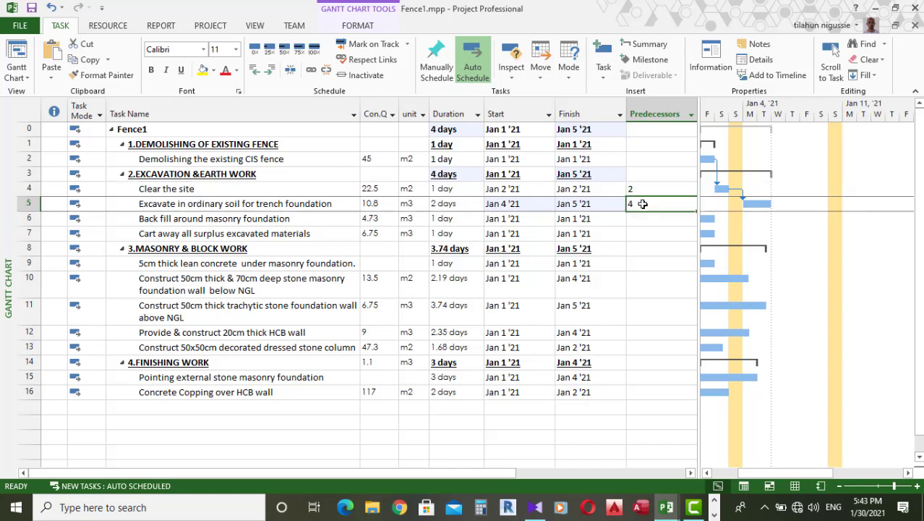
pyautogui.click(641, 204)
# Step: Examine the dependency between the demolishing task and Clear the site in its link details and predecessor information
pyautogui.doubleClick(716, 164)
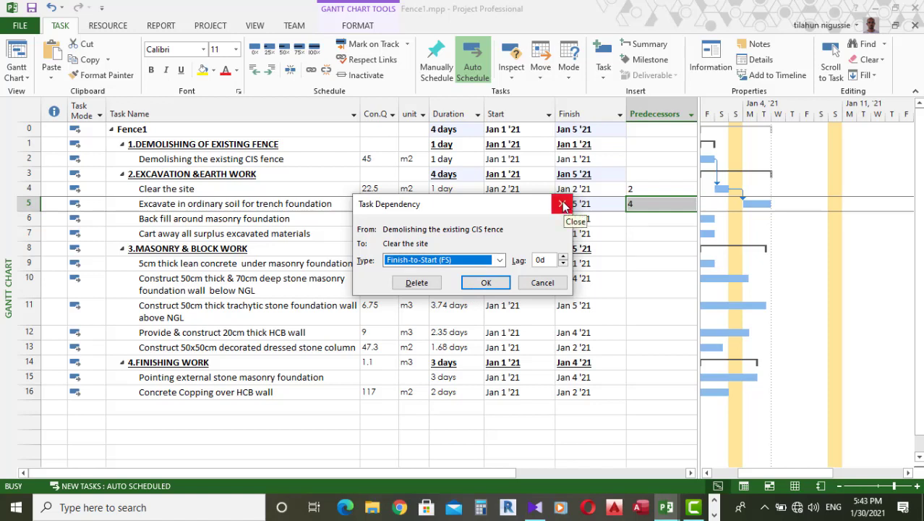
pyautogui.click(563, 205)
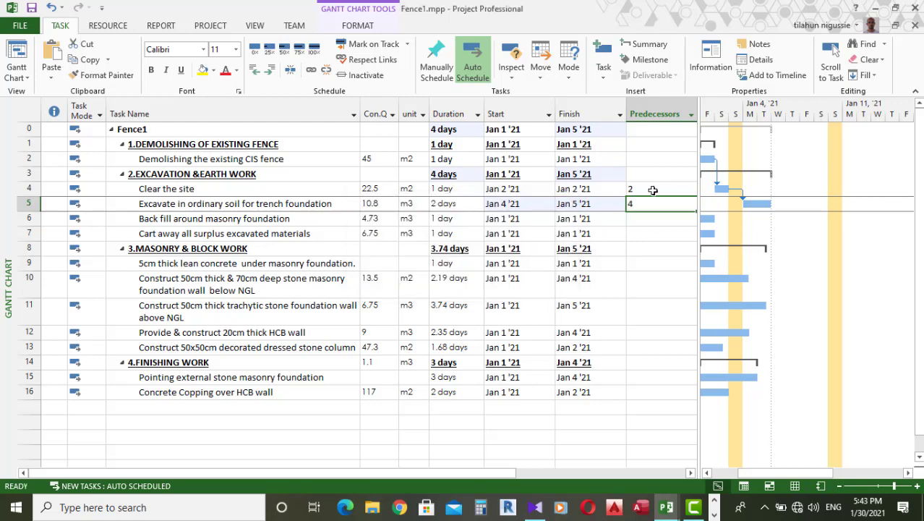
pyautogui.click(642, 189)
pyautogui.doubleClick(162, 191)
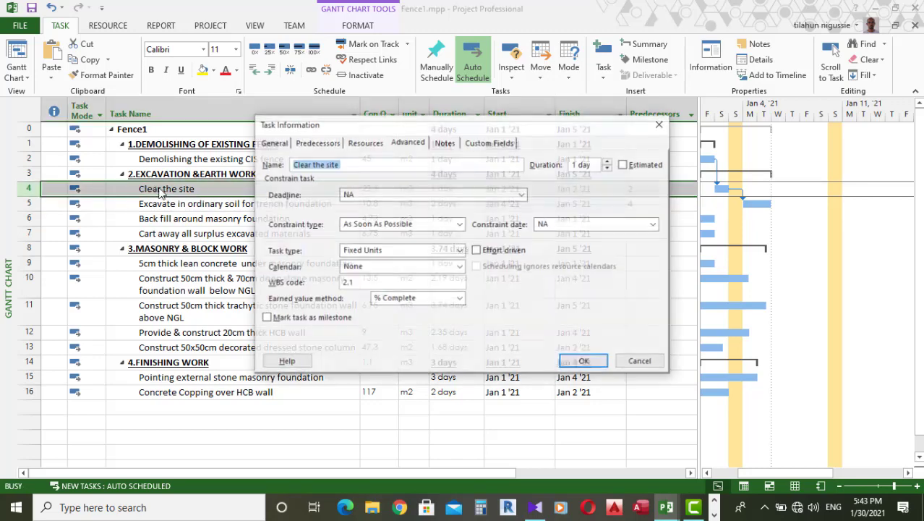
pyautogui.click(317, 143)
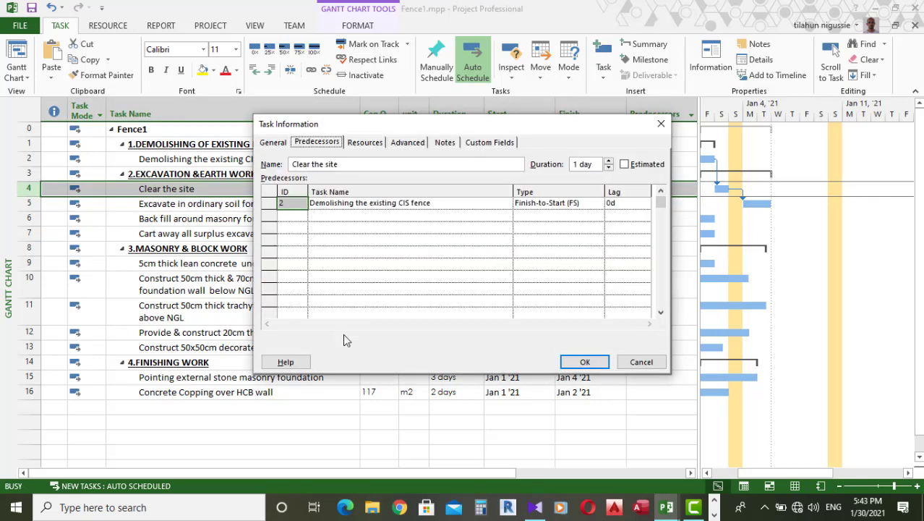
pyautogui.click(343, 204)
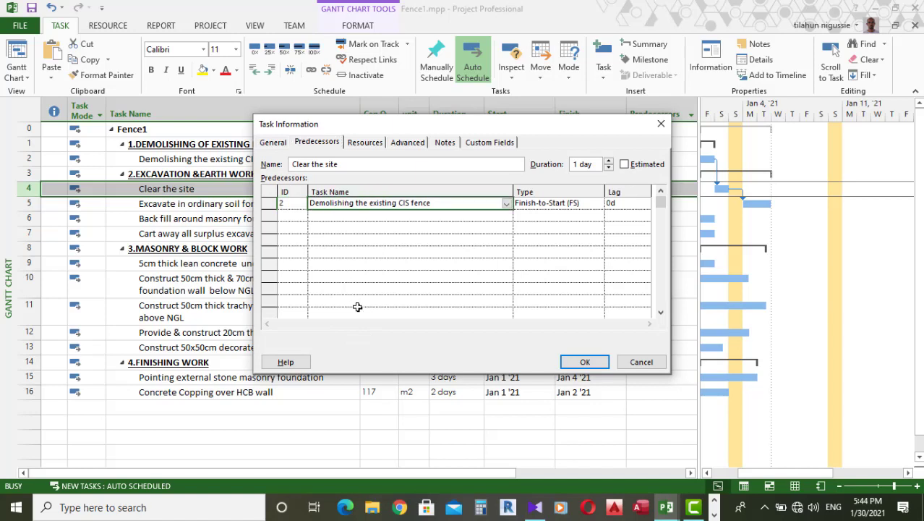
pyautogui.click(290, 202)
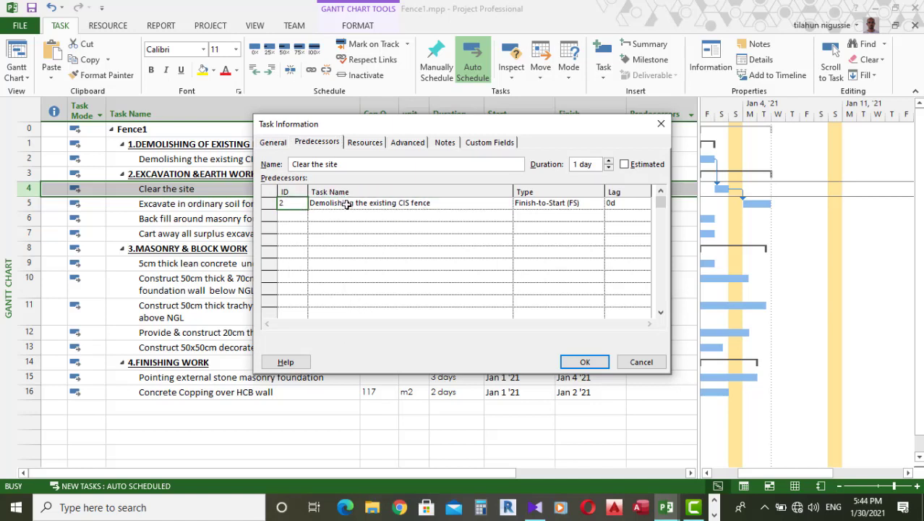
pyautogui.moveTo(389, 124); pyautogui.dragTo(422, 196)
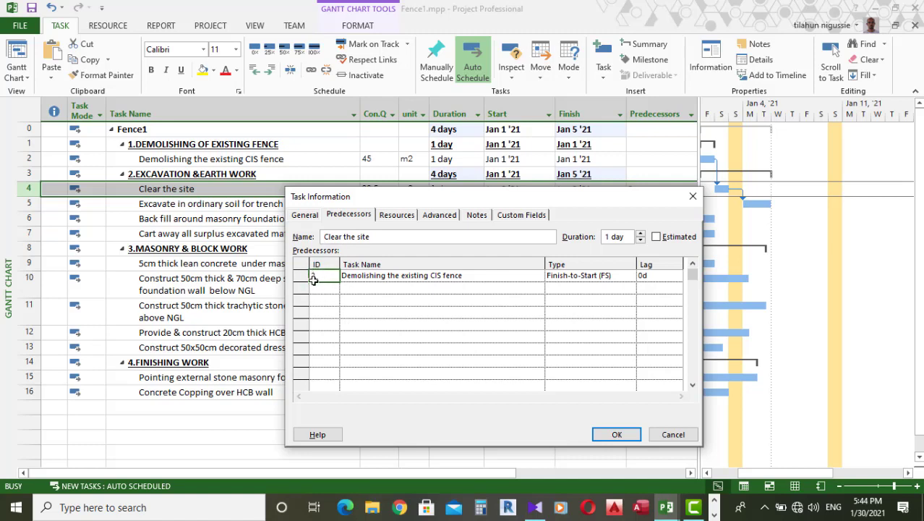
pyautogui.click(364, 277)
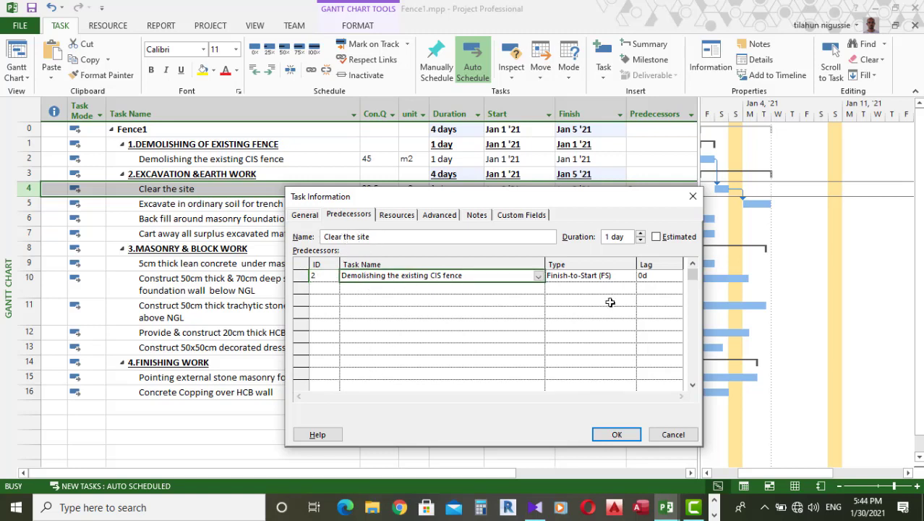
# Step: Change the predecessor link type of Clear the site to Start-to-Start (SS) and apply it
pyautogui.click(609, 274)
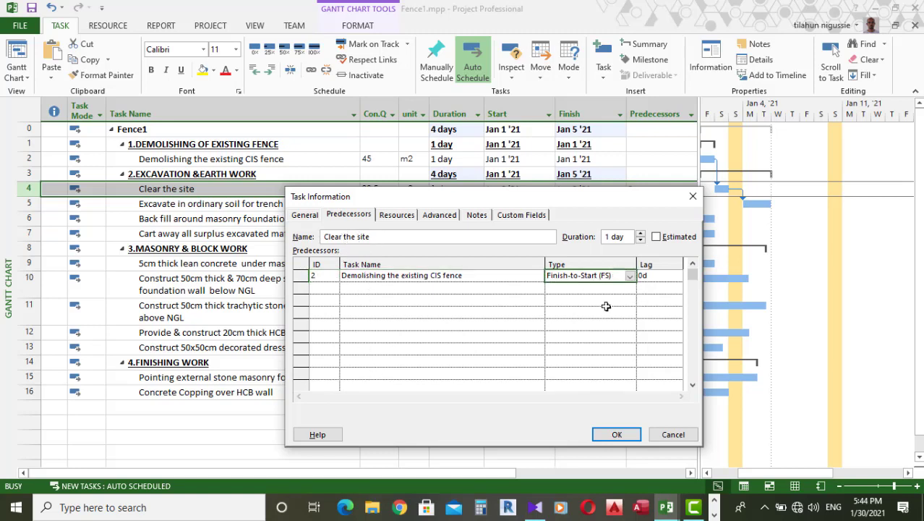
pyautogui.click(630, 277)
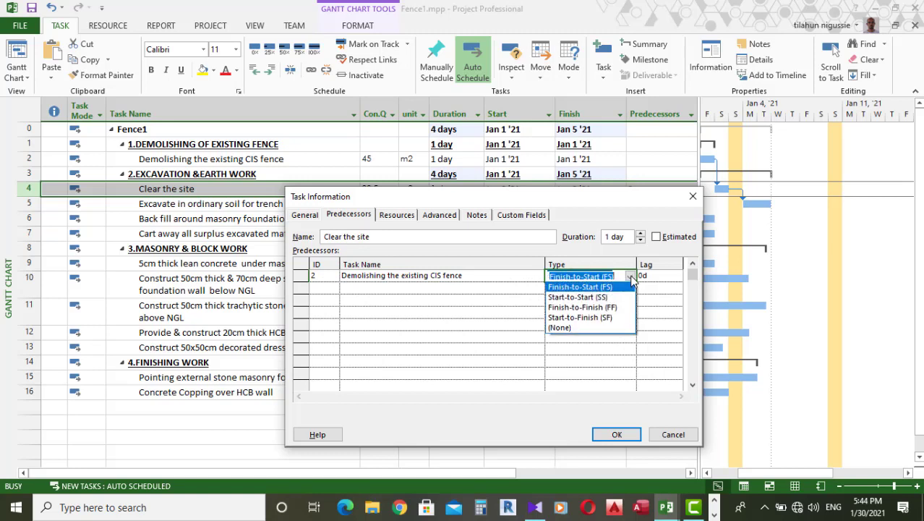
pyautogui.click(594, 297)
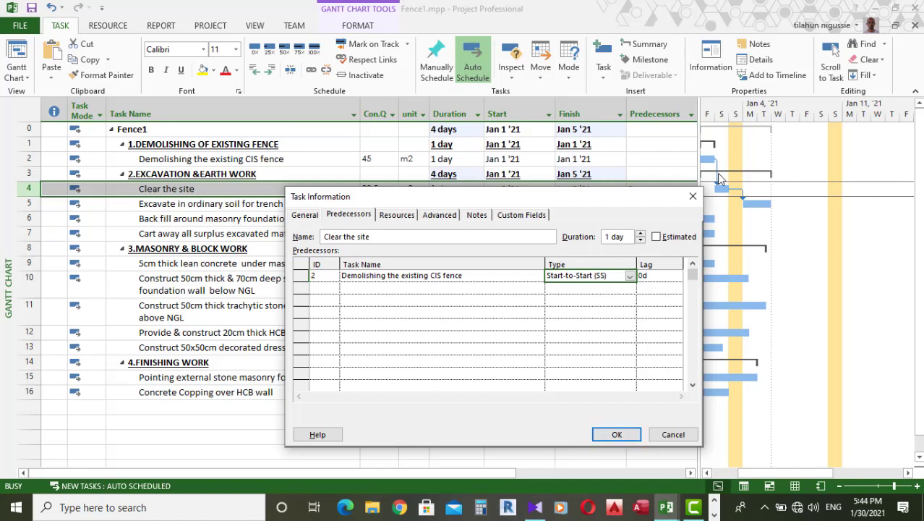
pyautogui.click(617, 434)
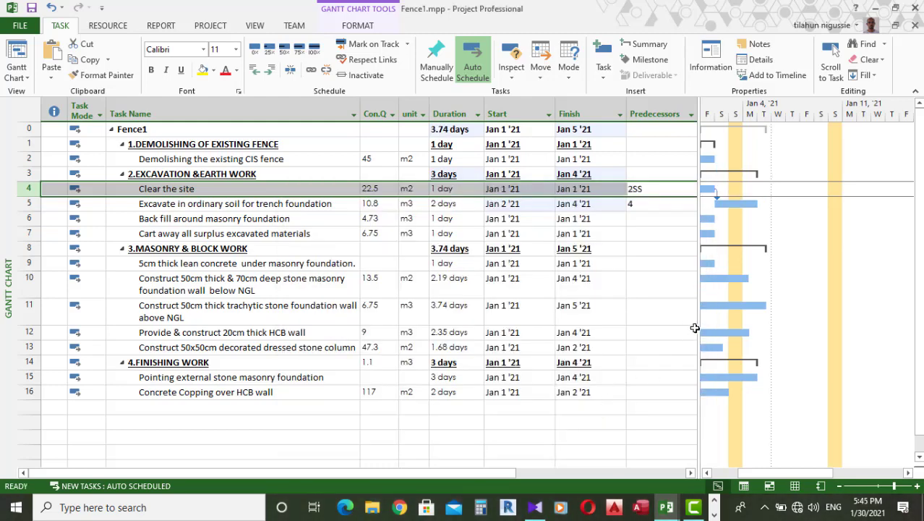
# Step: Widen the Gantt chart area and examine how the bars of the demolishing and site clearing tasks are linked
pyautogui.moveTo(695, 325); pyautogui.dragTo(635, 325)
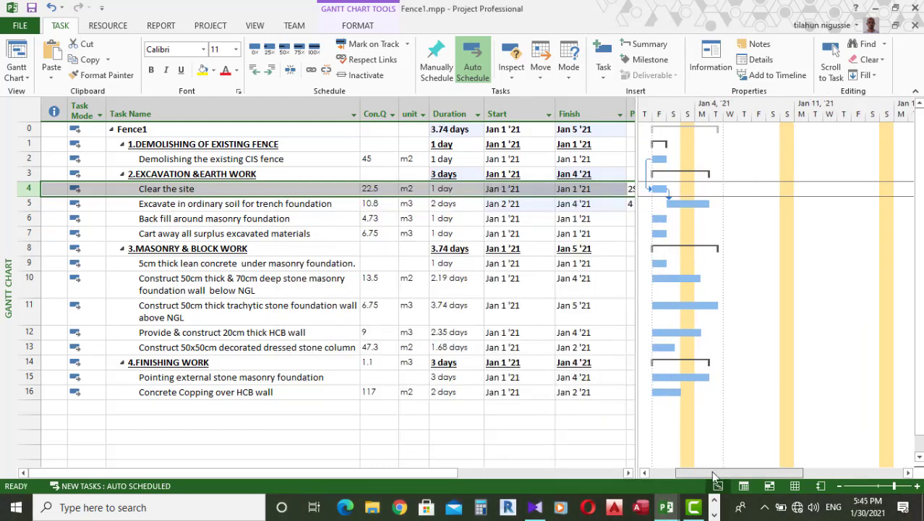
pyautogui.moveTo(729, 472); pyautogui.dragTo(703, 470)
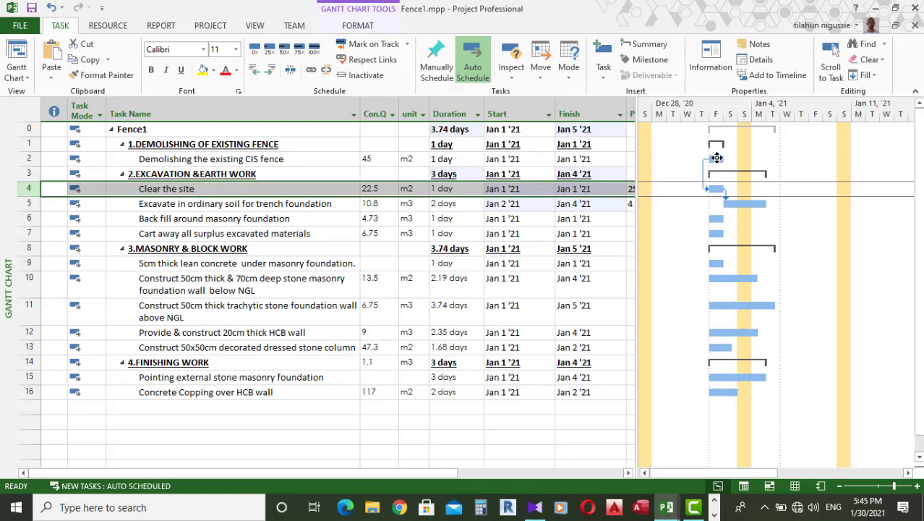
pyautogui.moveTo(716, 189)
pyautogui.moveTo(716, 158)
pyautogui.click(627, 474)
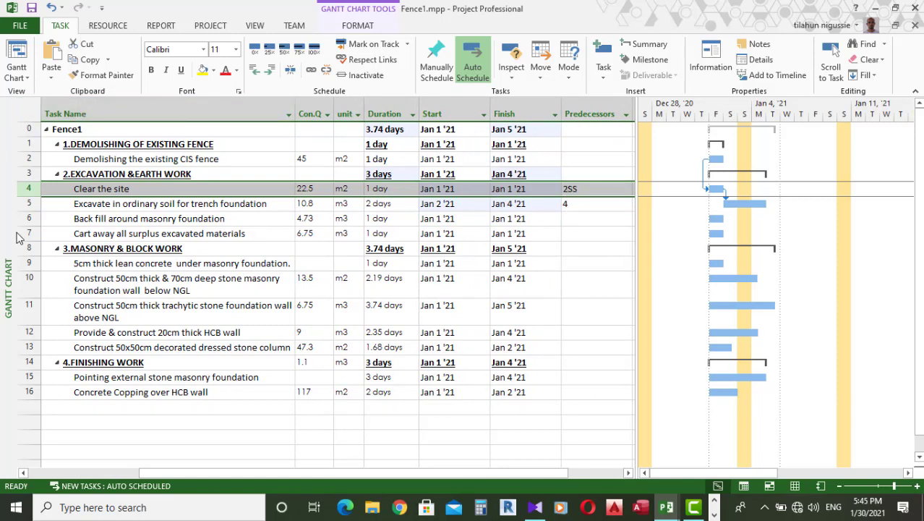
# Step: Restore the predecessor of Clear the site to plain 2, removing the start-to-start type
pyautogui.click(577, 189)
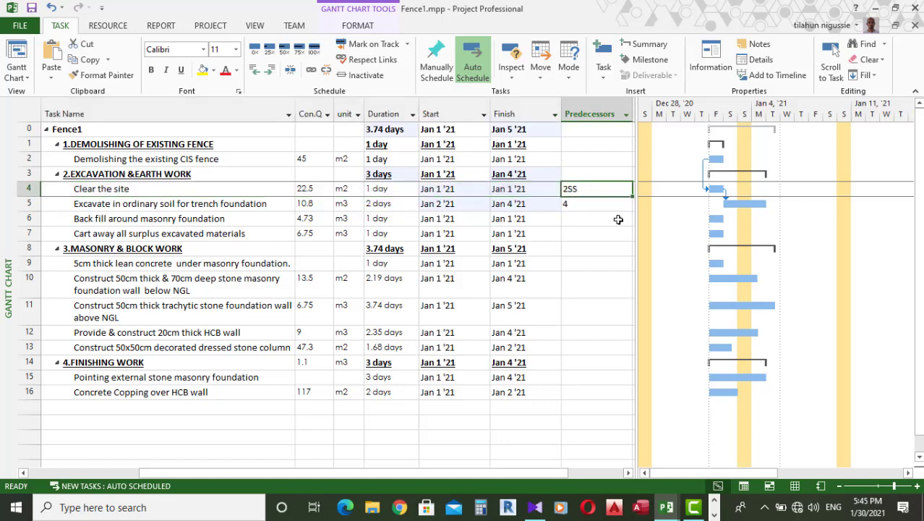
pyautogui.press('BackSpace')
pyautogui.press('BackSpace')
pyautogui.press('Return')
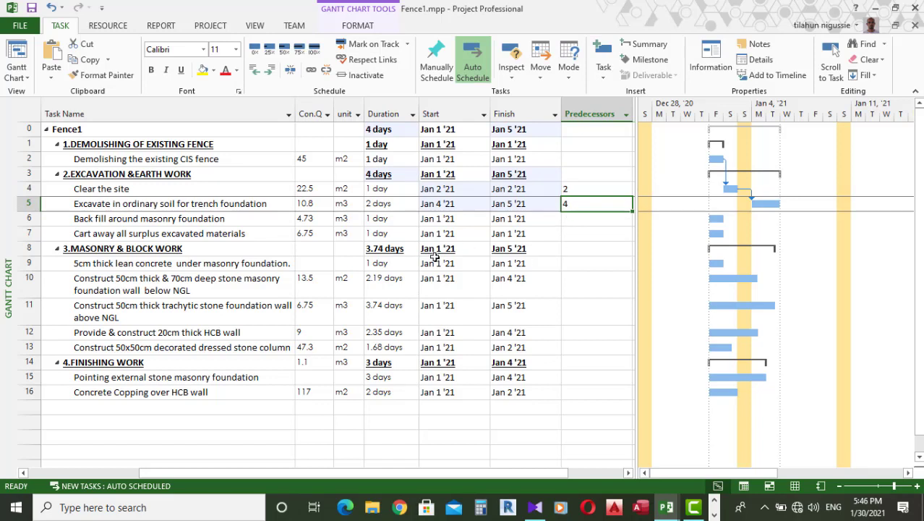
# Step: Examine the predecessors, durations and Gantt bars of the site clearing and trench excavation tasks
pyautogui.click(105, 219)
pyautogui.click(200, 205)
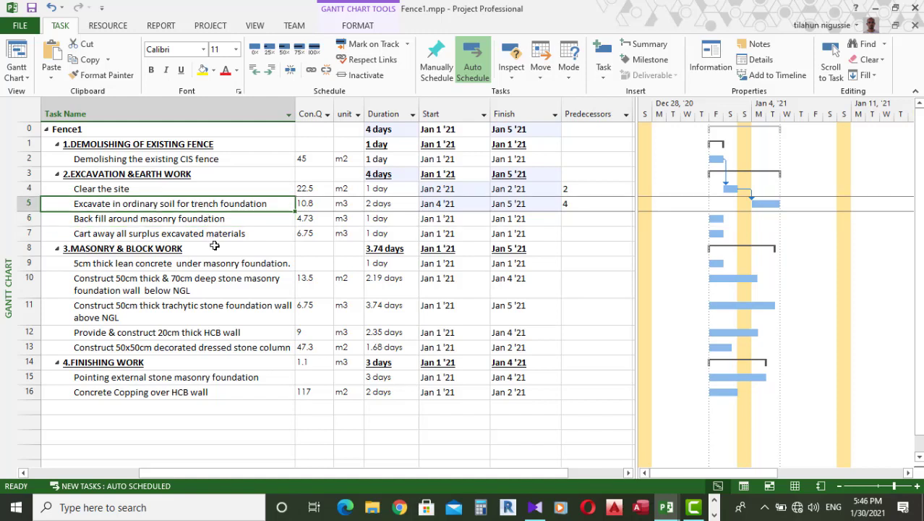
pyautogui.click(84, 190)
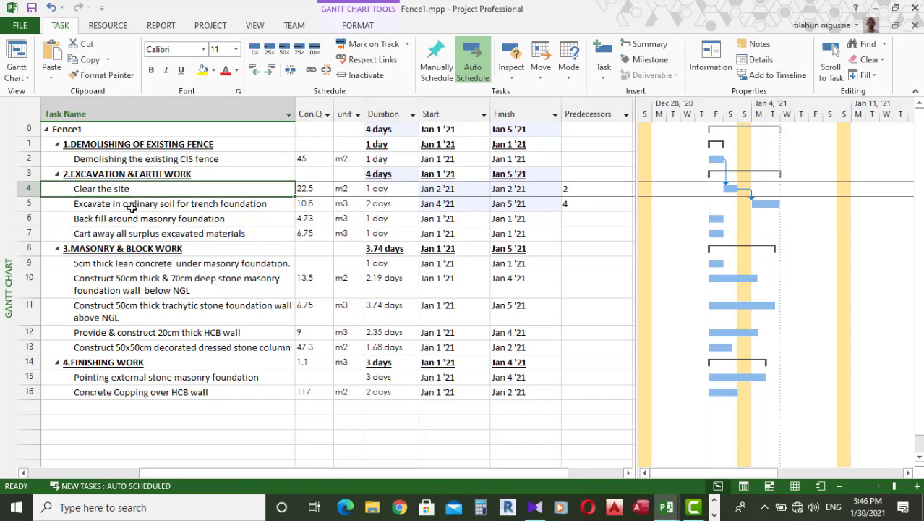
pyautogui.click(569, 205)
pyautogui.write('4')
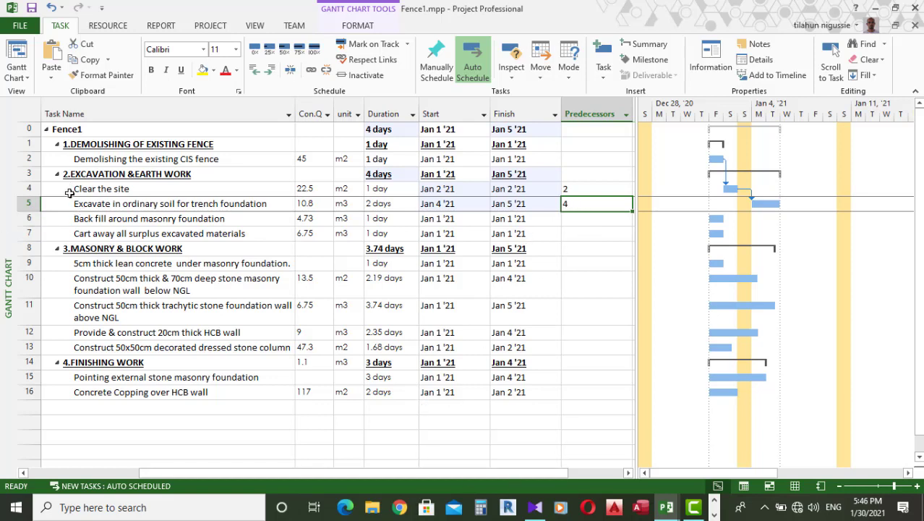
pyautogui.click(29, 189)
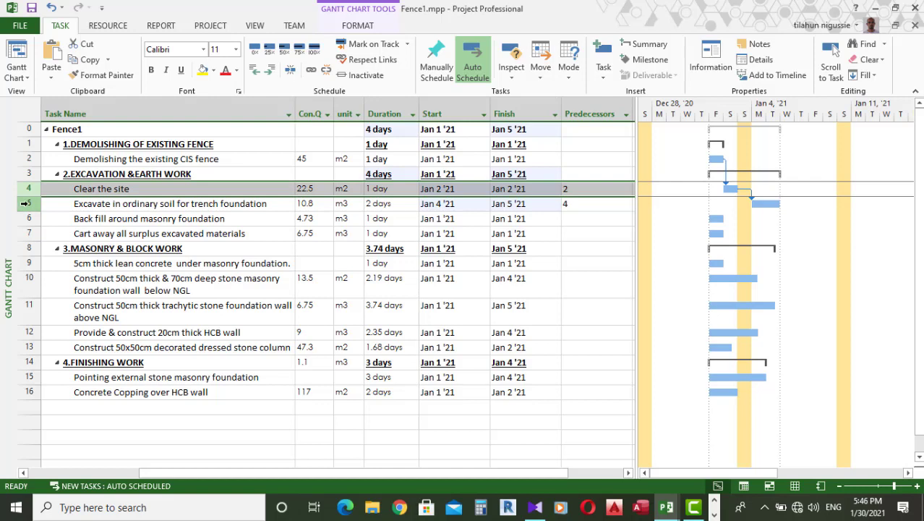
pyautogui.click(24, 203)
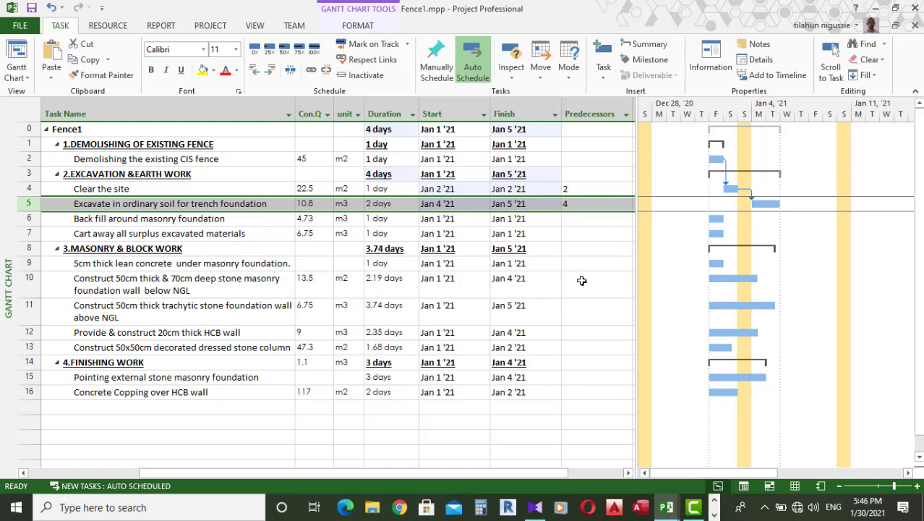
pyautogui.click(578, 189)
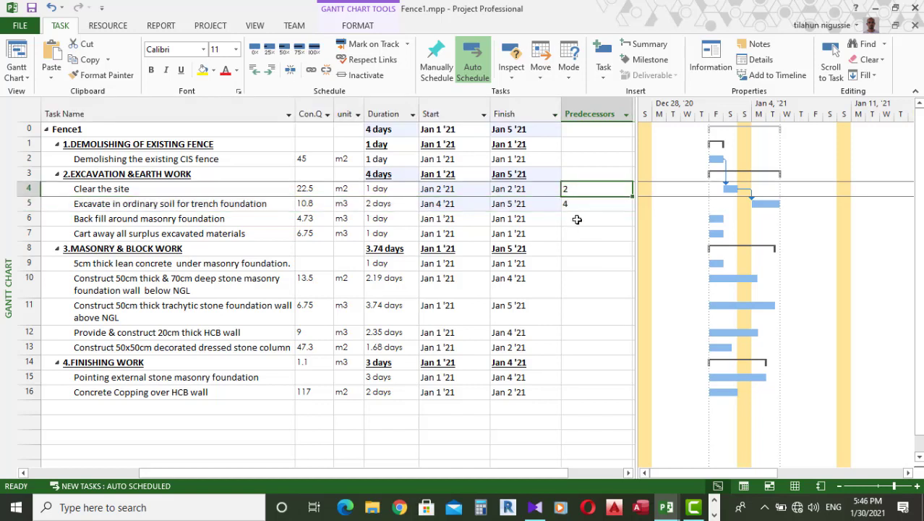
pyautogui.click(575, 206)
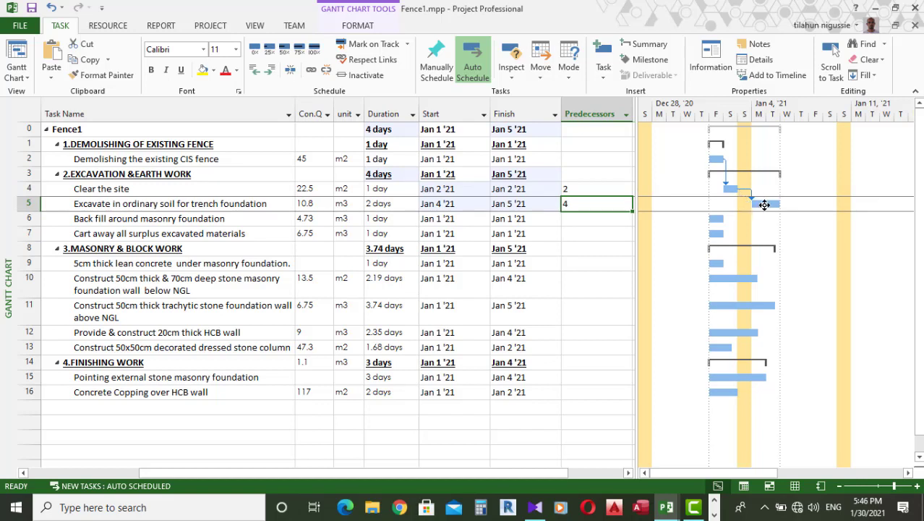
pyautogui.moveTo(765, 205)
pyautogui.click(375, 189)
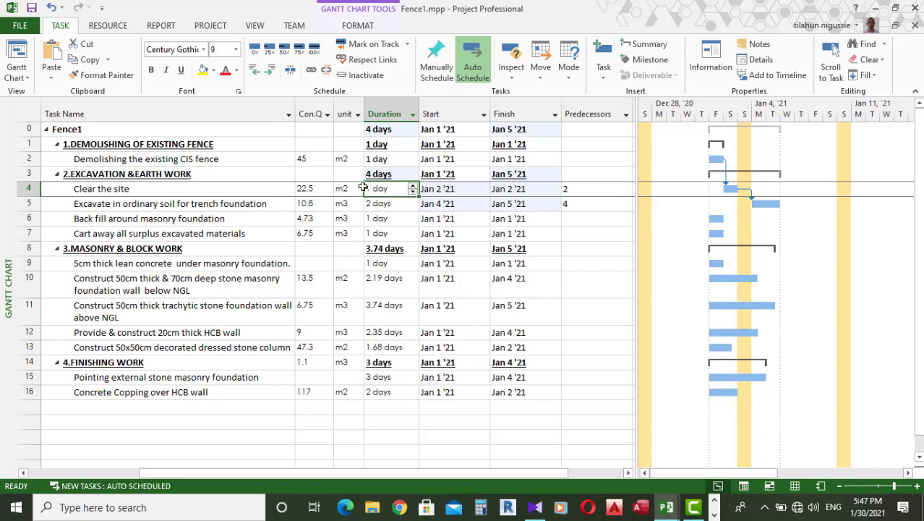
# Step: Give the trench excavation task's Finish-to-Start link from Clear the site a lag of -0.5 days
pyautogui.click(581, 203)
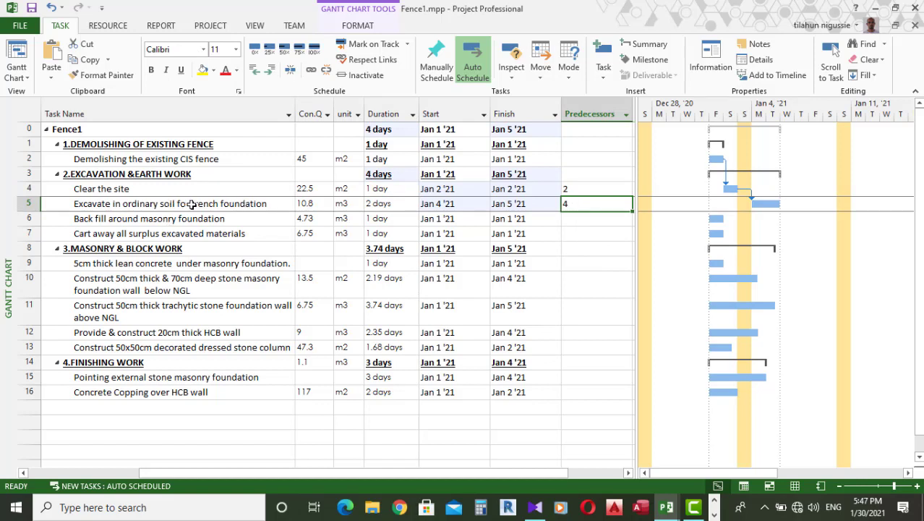
pyautogui.hotkey('shift', 'space')
pyautogui.hotkey('shift', 'F2')
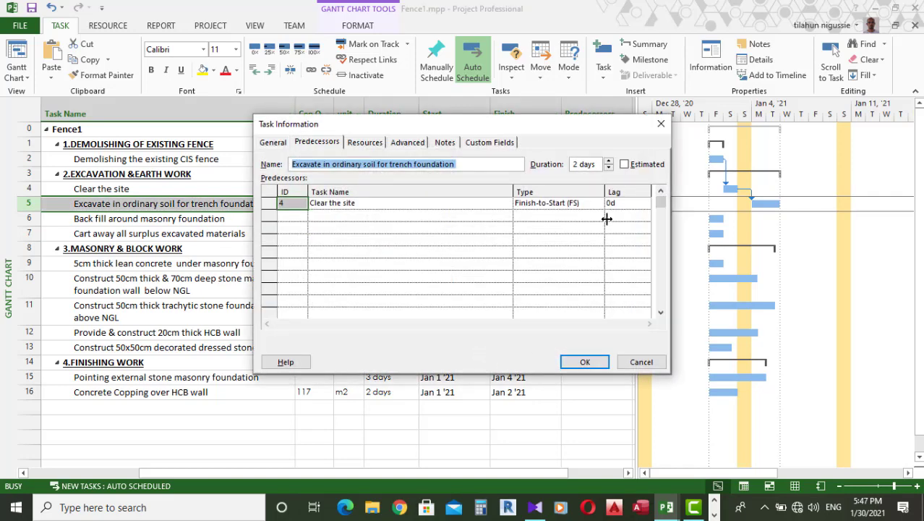
pyautogui.click(538, 203)
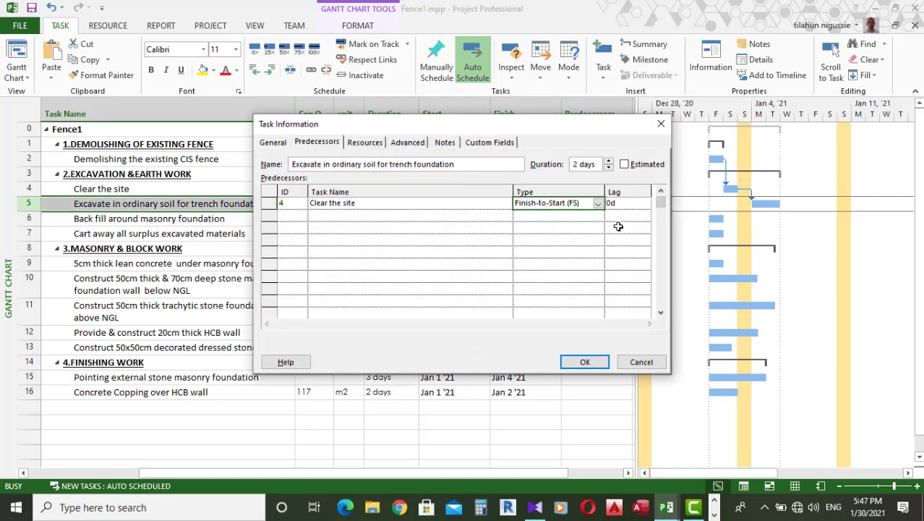
pyautogui.click(621, 204)
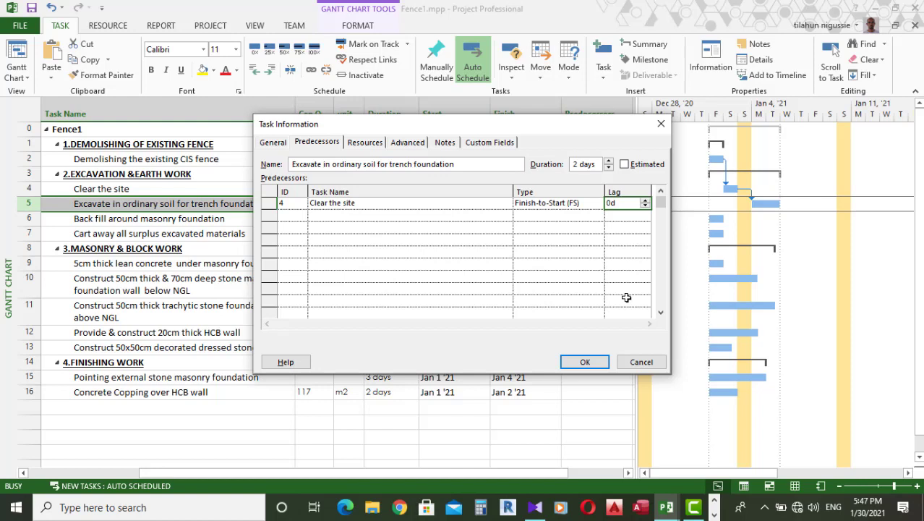
pyautogui.write('-0.5')
pyautogui.press('Return')
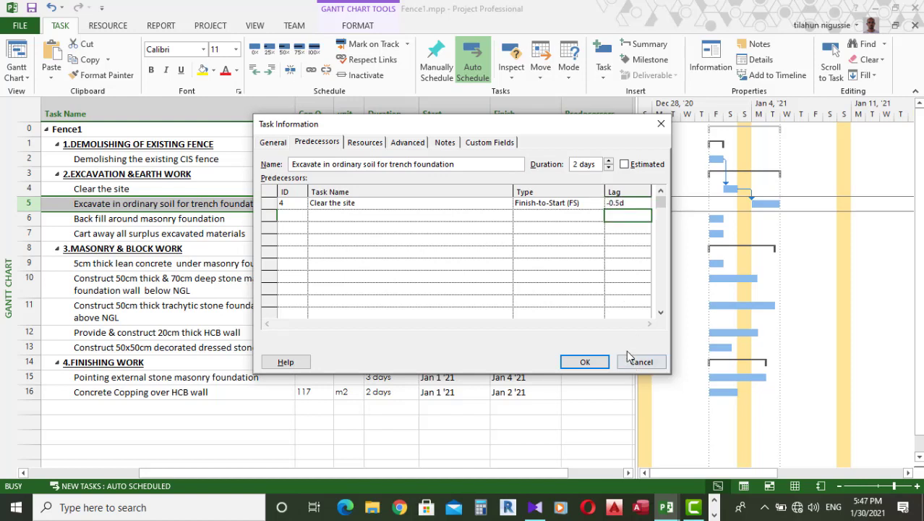
pyautogui.click(585, 362)
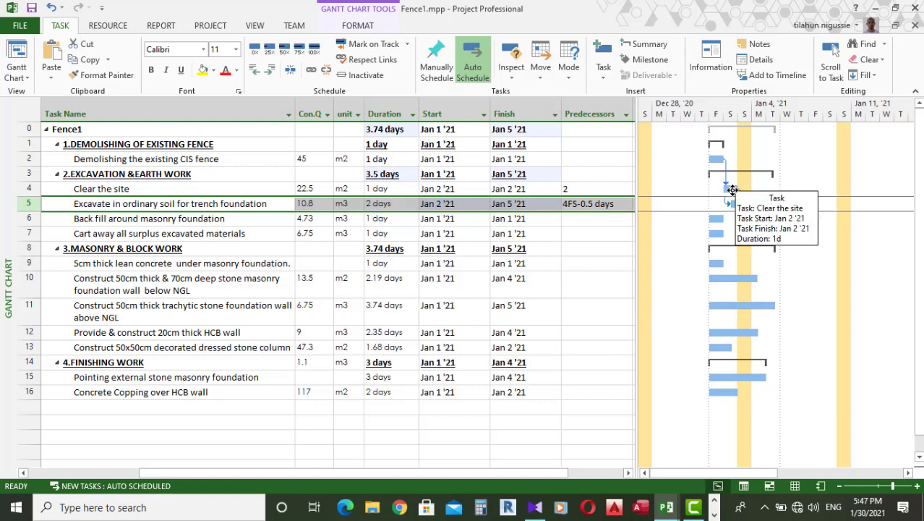
pyautogui.click(385, 188)
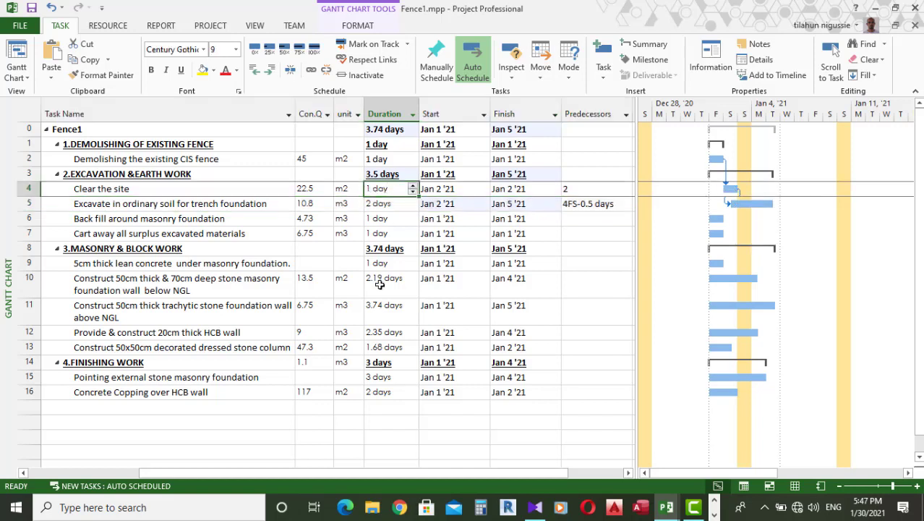
# Step: Examine the trench excavation task's duration and predecessor, and compare it with the backfill, cart-away and lean concrete tasks
pyautogui.click(378, 204)
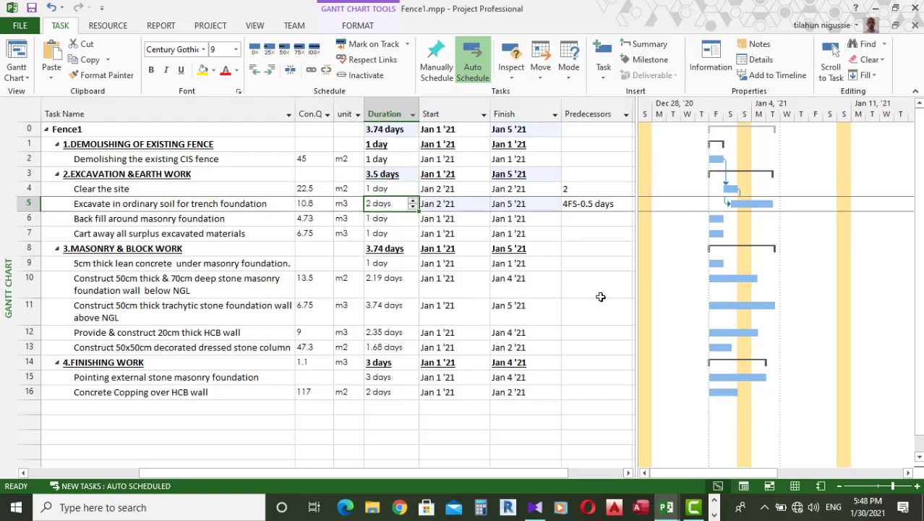
pyautogui.click(582, 204)
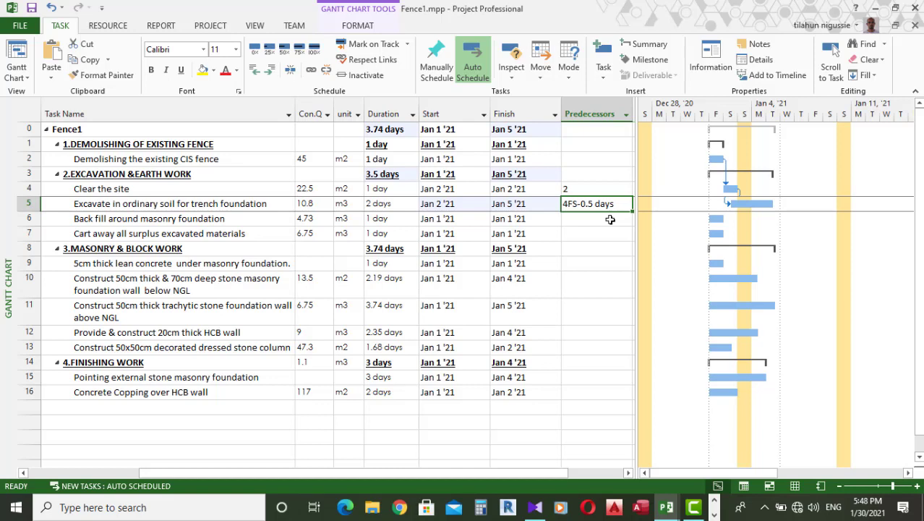
pyautogui.click(130, 220)
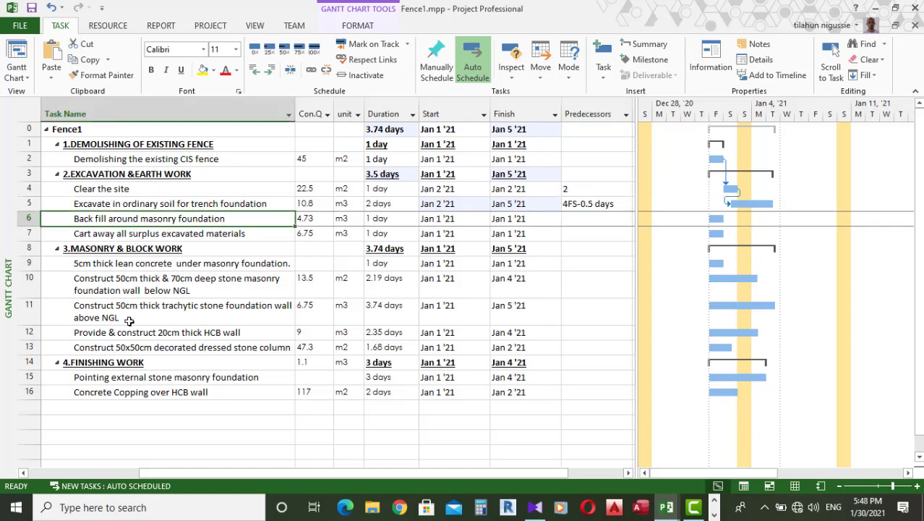
pyautogui.click(94, 205)
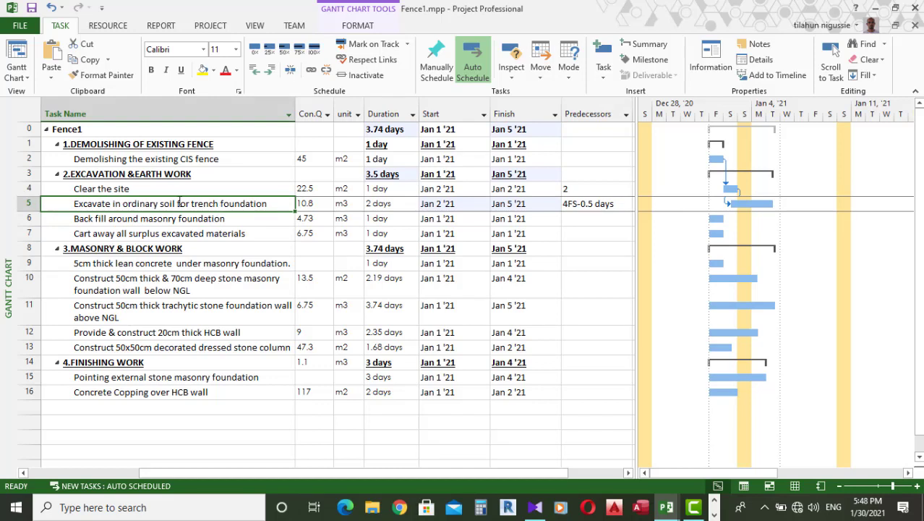
pyautogui.click(94, 221)
pyautogui.click(103, 235)
pyautogui.click(108, 217)
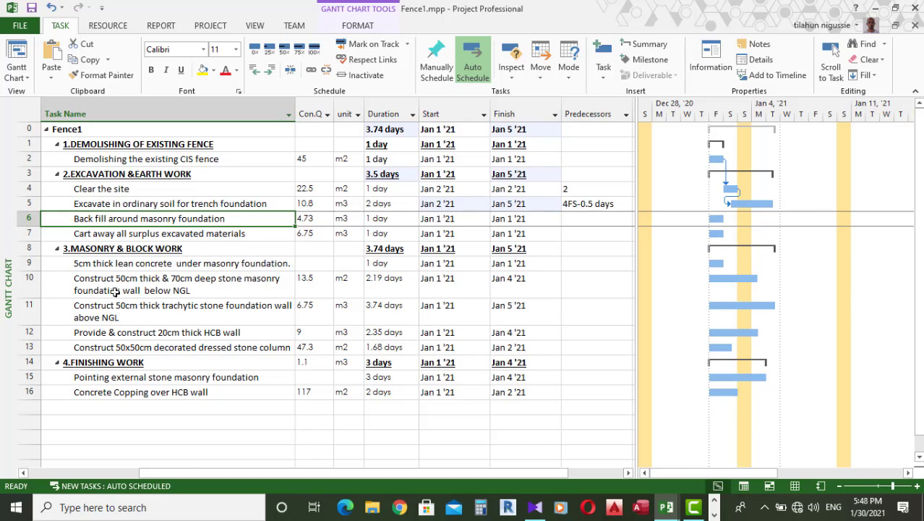
pyautogui.click(108, 263)
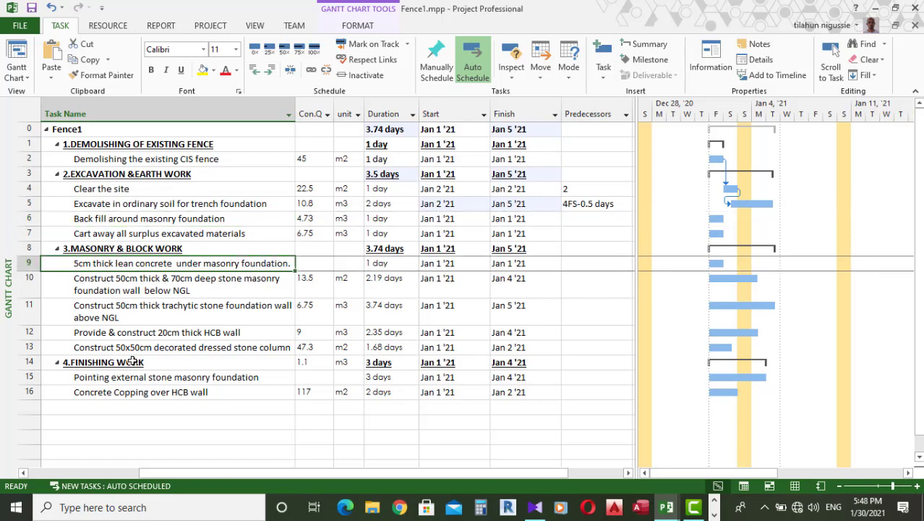
pyautogui.click(27, 203)
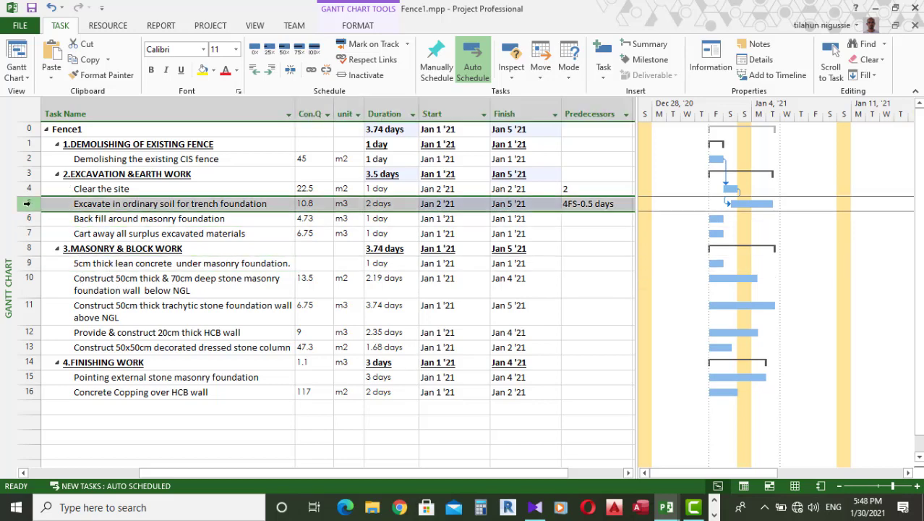
pyautogui.click(29, 264)
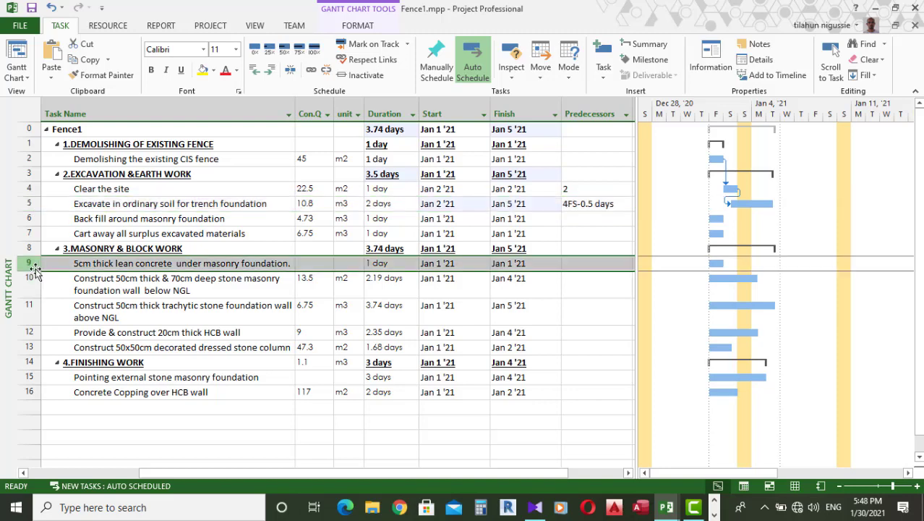
pyautogui.click(583, 263)
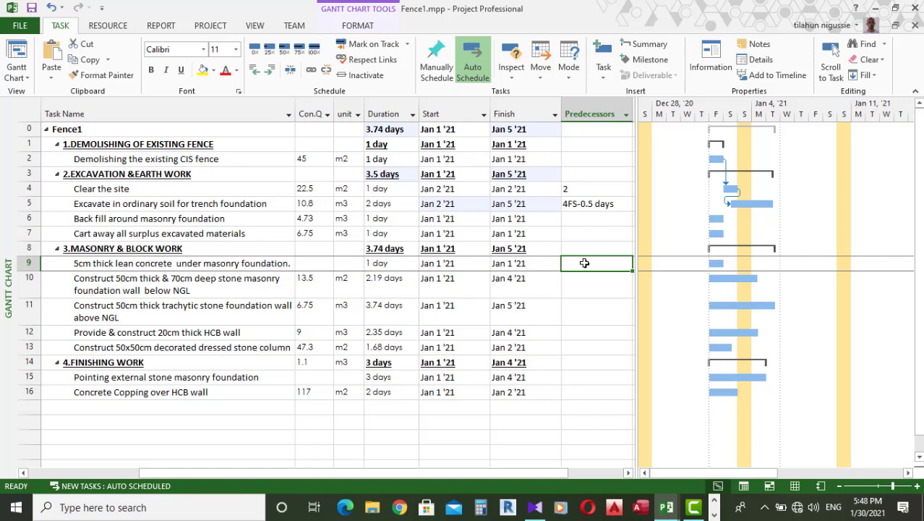
pyautogui.write('5')
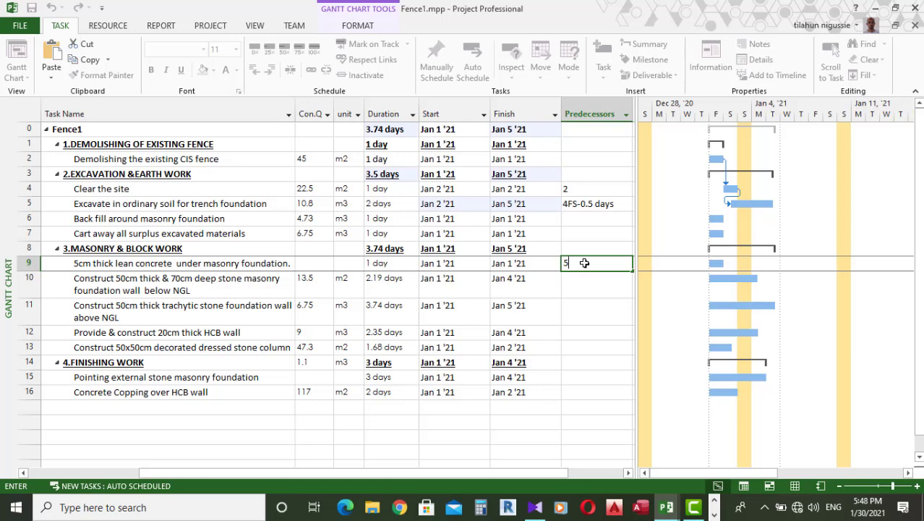
pyautogui.press('Escape')
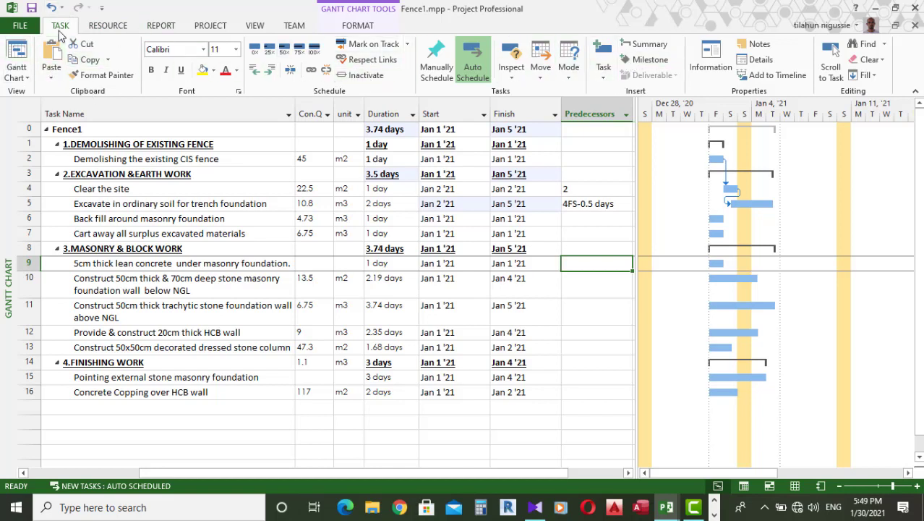
pyautogui.click(312, 73)
pyautogui.click(311, 73)
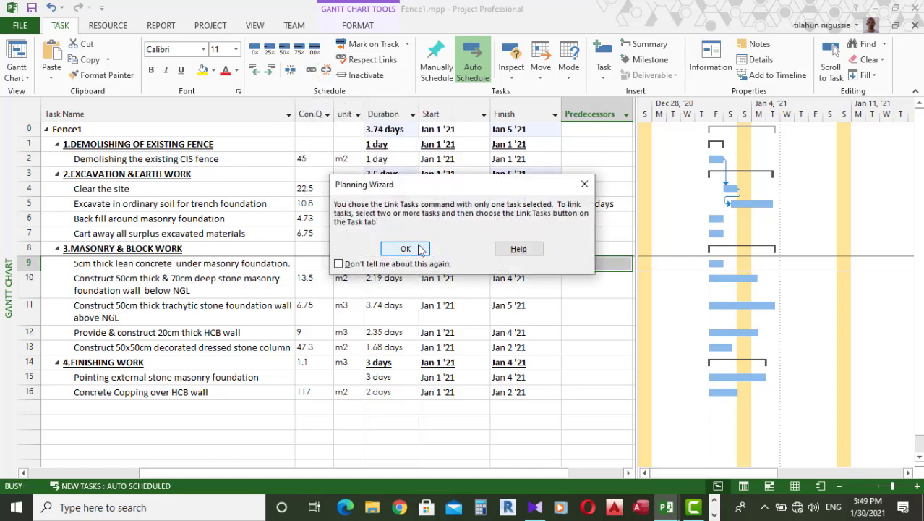
pyautogui.click(585, 186)
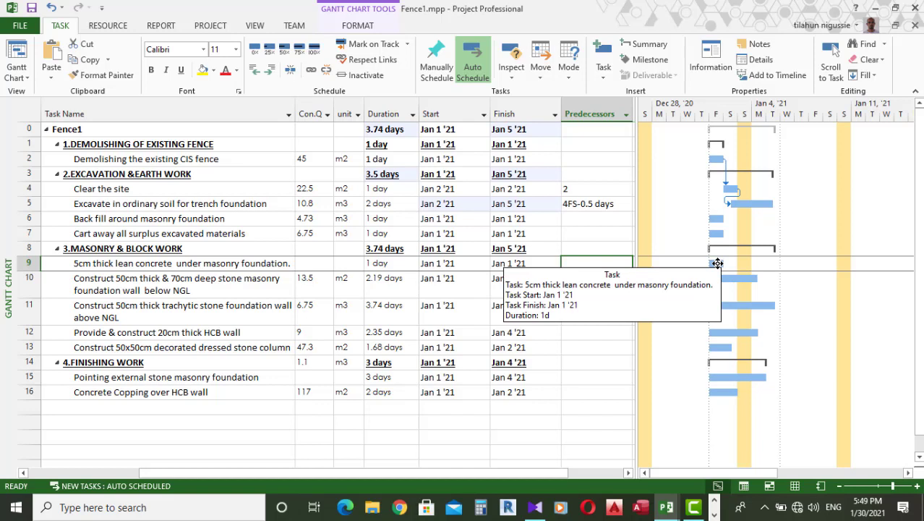
# Step: Try linking the lean concrete bar to the trench excavation bar in the Gantt chart, check the dependency, and undo the link
pyautogui.moveTo(722, 263); pyautogui.dragTo(745, 237)
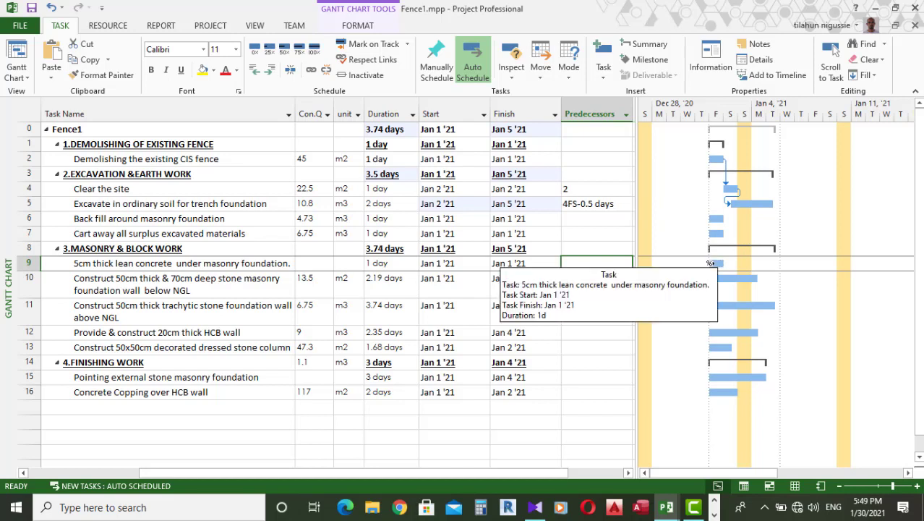
pyautogui.moveTo(713, 263); pyautogui.dragTo(774, 204)
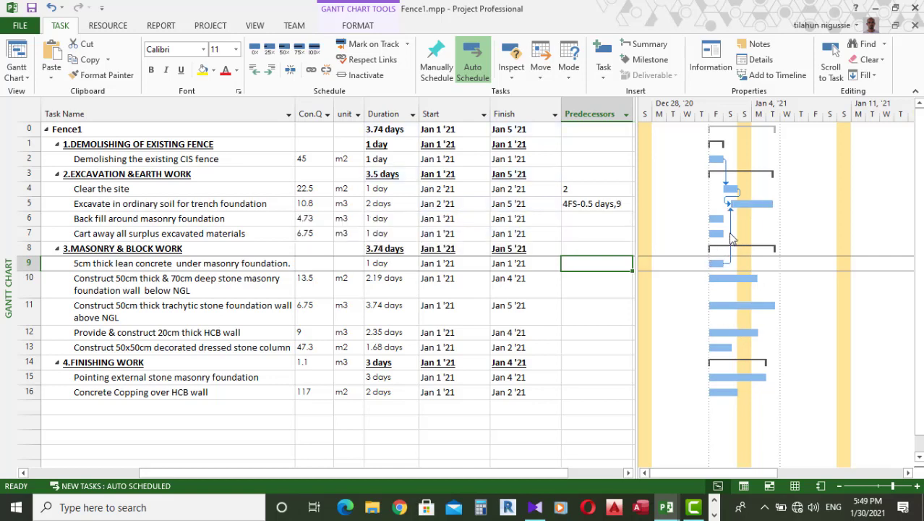
pyautogui.moveTo(732, 236)
pyautogui.doubleClick(728, 262)
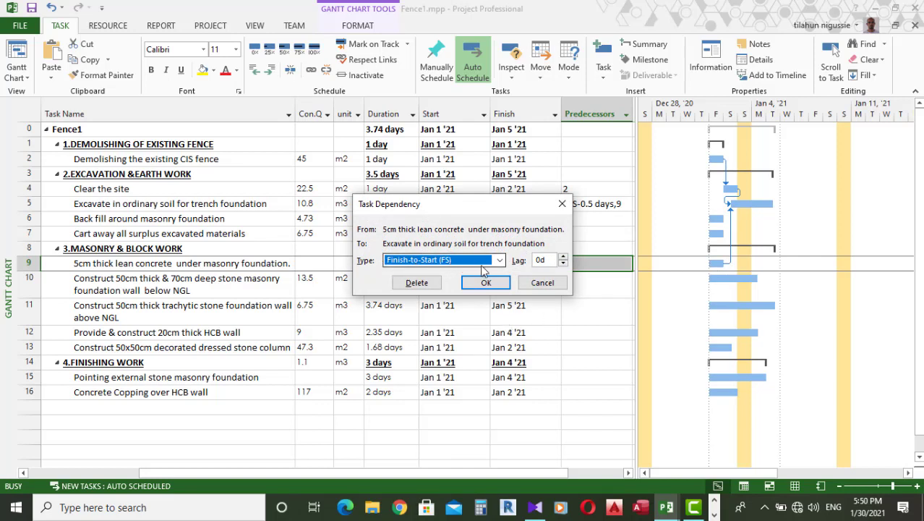
pyautogui.click(543, 283)
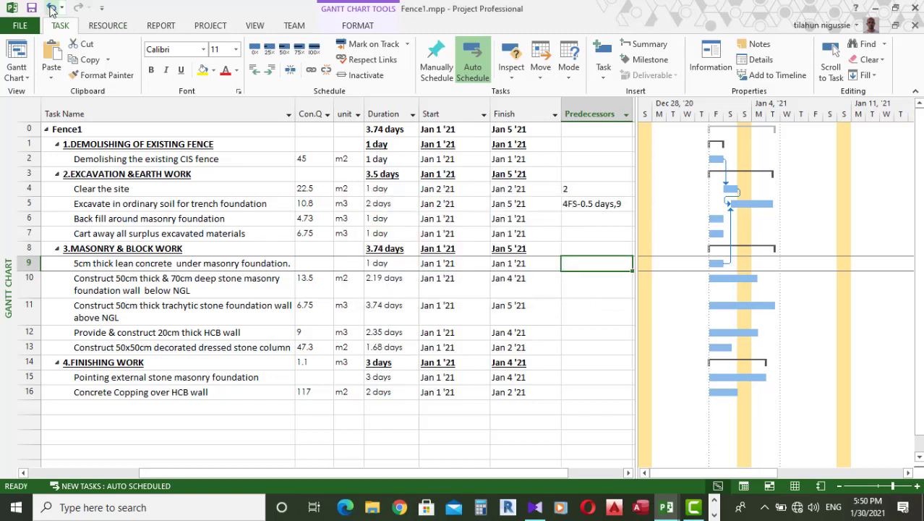
pyautogui.click(58, 10)
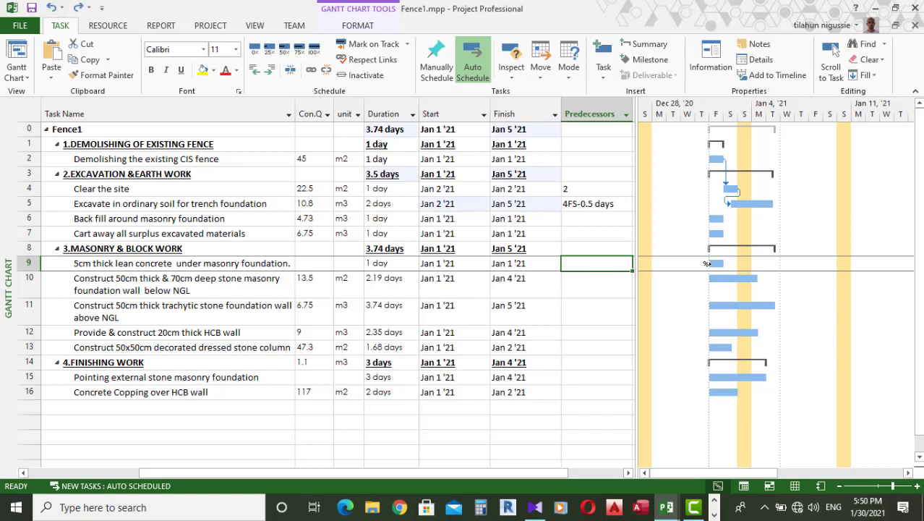
# Step: Try once more to link from the start of the lean concrete bar to the trench excavation bar, and undo it
pyautogui.moveTo(708, 263)
pyautogui.moveTo(712, 263); pyautogui.dragTo(732, 205)
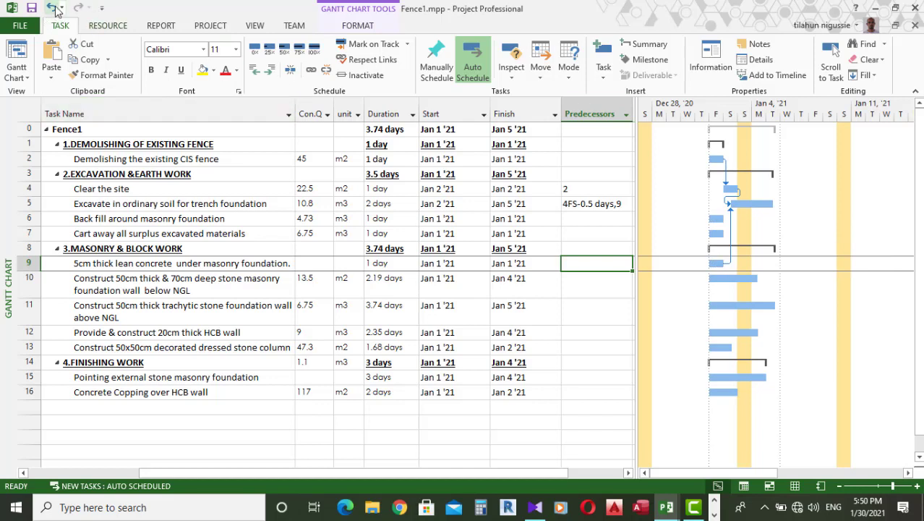
pyautogui.hotkey('ctrl', 'z')
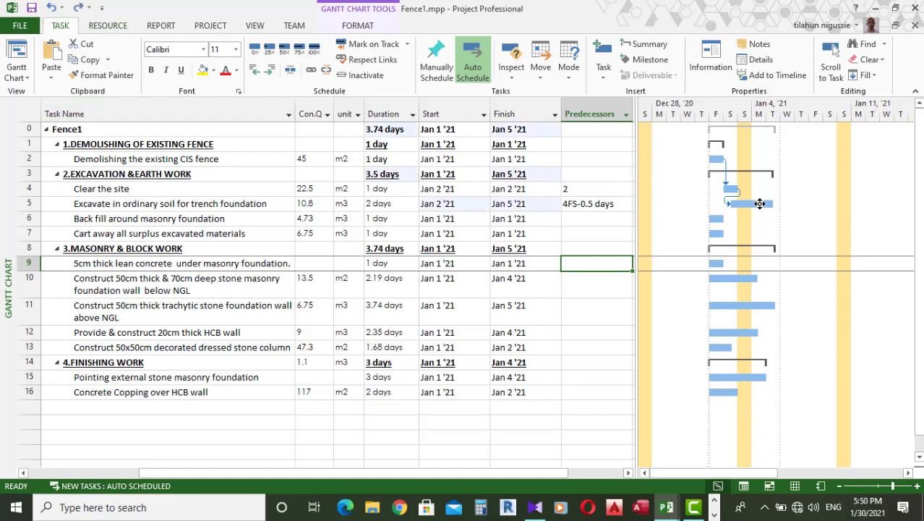
# Step: Draw a Finish-to-Start link from the trench excavation bar to the lean concrete bar in the Gantt chart, undo it and redraw it
pyautogui.moveTo(760, 203); pyautogui.dragTo(720, 264)
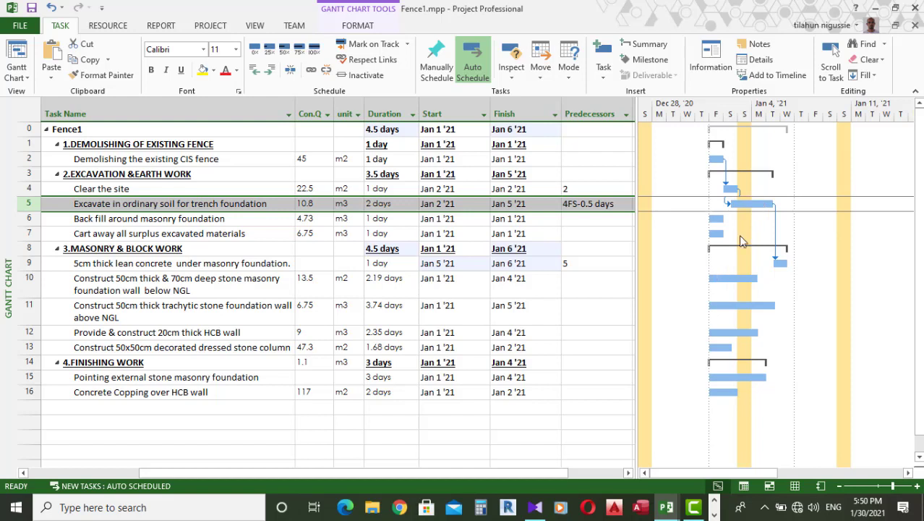
pyautogui.click(51, 9)
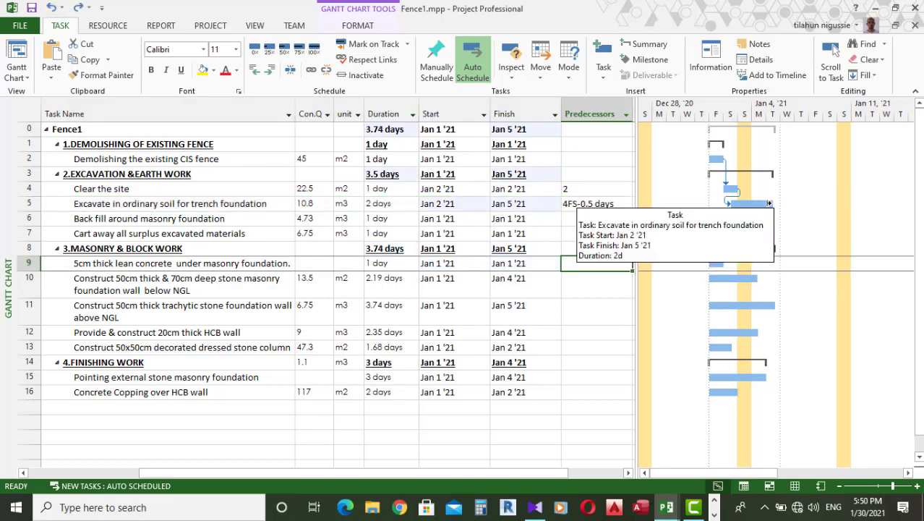
pyautogui.moveTo(766, 203); pyautogui.dragTo(718, 264)
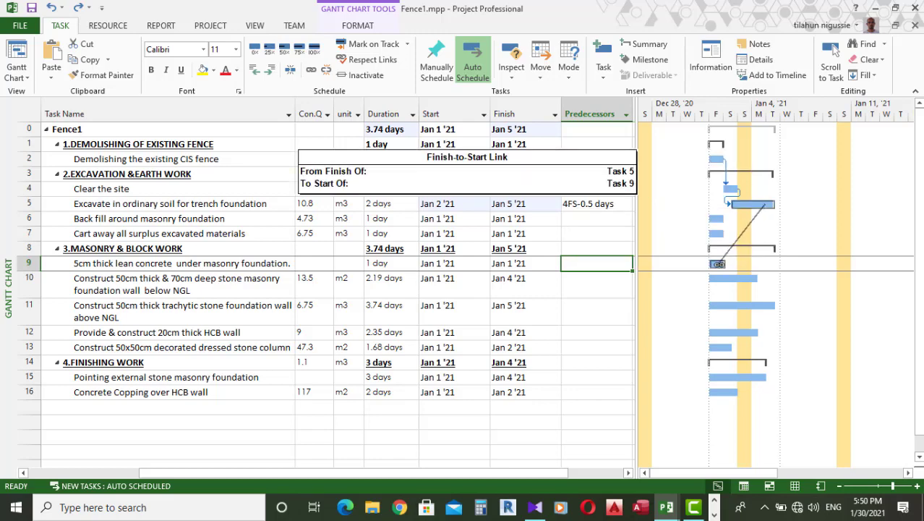
pyautogui.moveTo(718, 264); pyautogui.dragTo(718, 265)
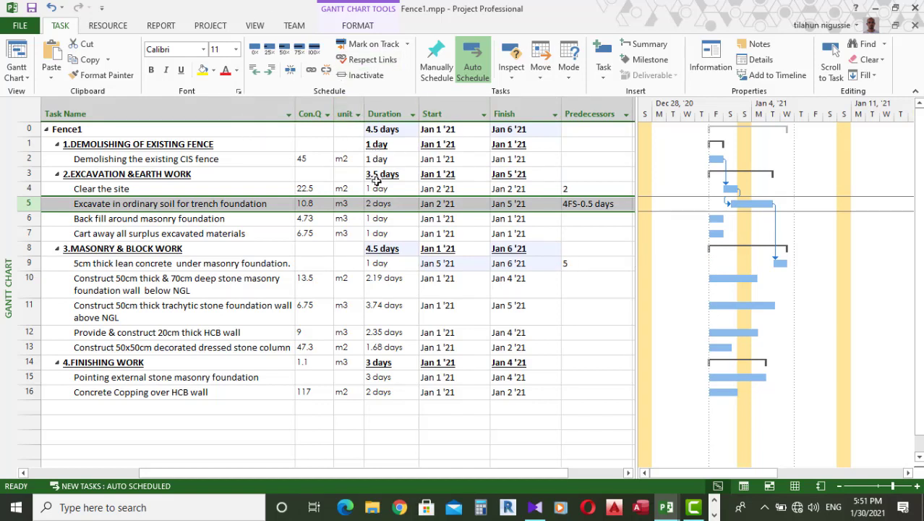
# Step: Clear the predecessor of the 5cm thick lean concrete task
pyautogui.click(571, 265)
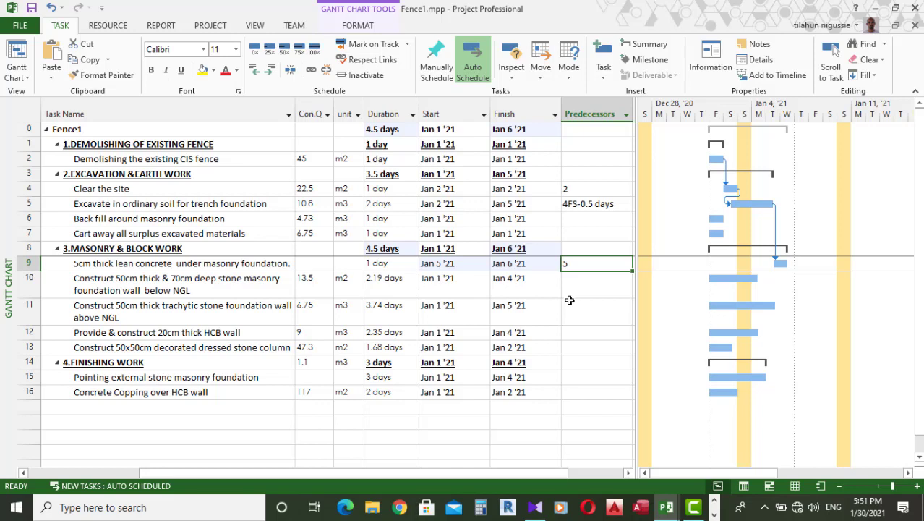
pyautogui.press('Delete')
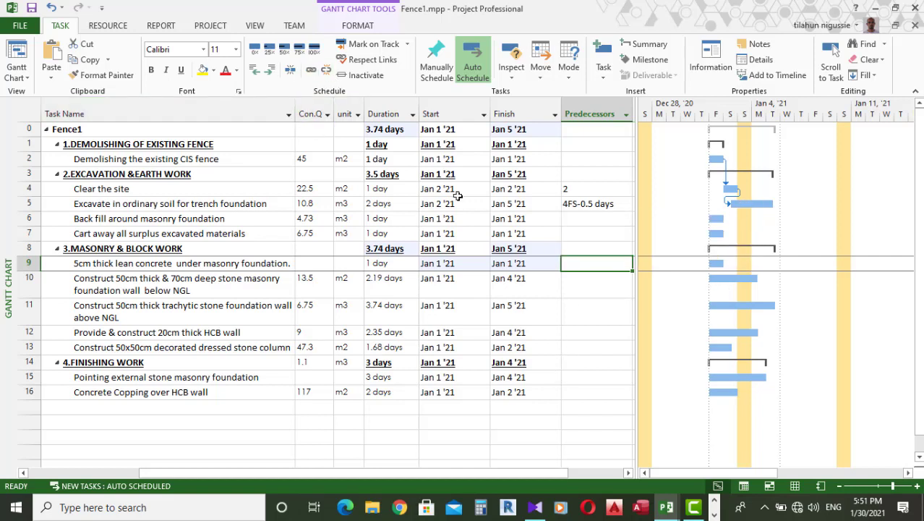
pyautogui.click(599, 205)
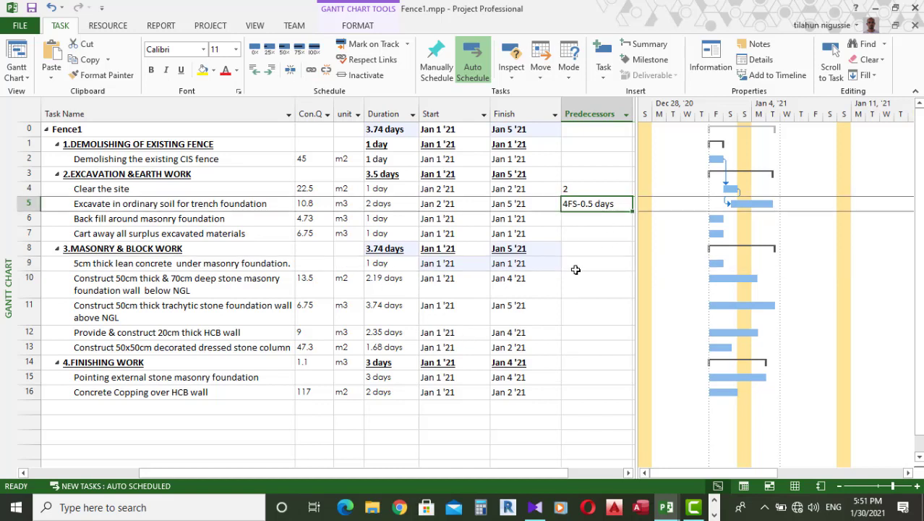
# Step: Link the trench excavation task to the 5cm thick lean concrete task with Link Tasks, and slightly widen the Gantt chart area
pyautogui.click(24, 205)
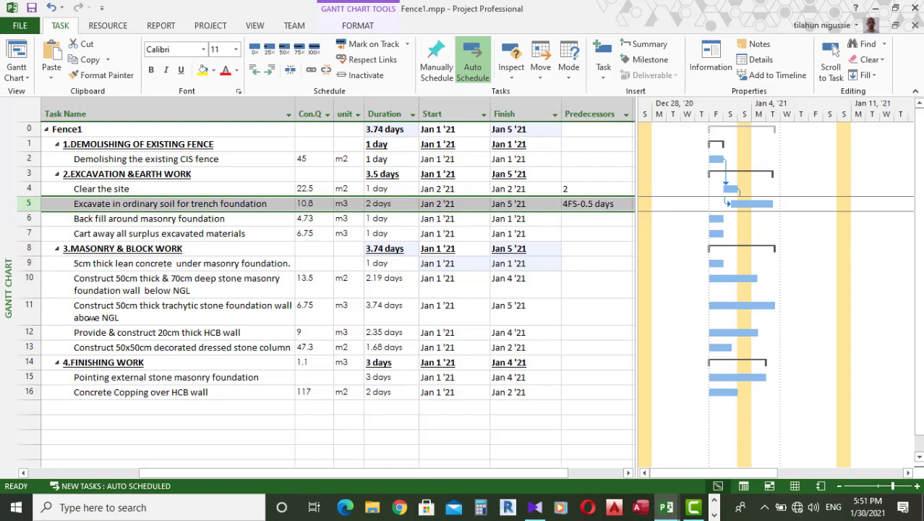
pyautogui.keyDown('shift'); pyautogui.click(29, 263); pyautogui.keyUp('shift')
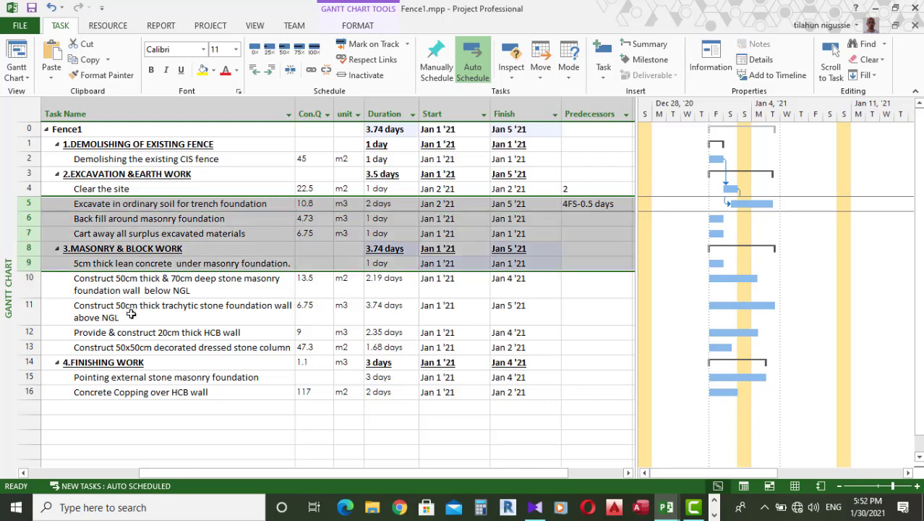
pyautogui.click(69, 205)
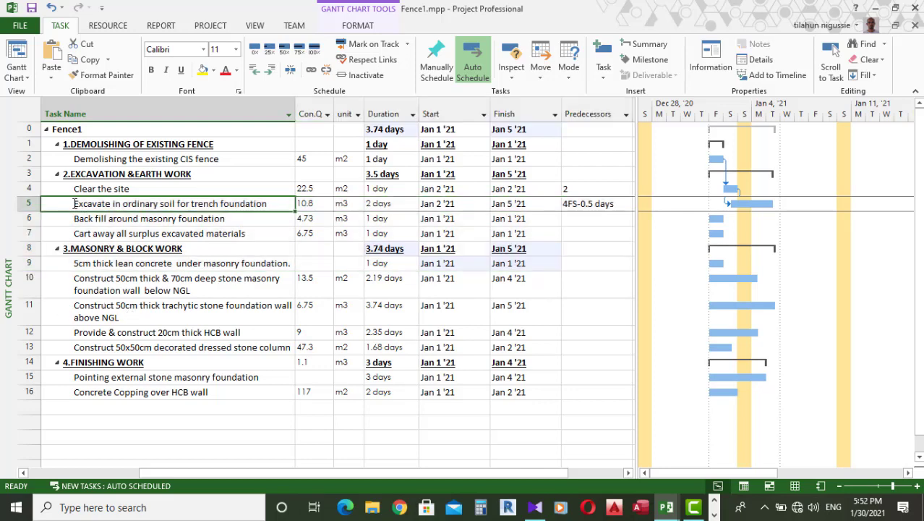
pyautogui.click(26, 203)
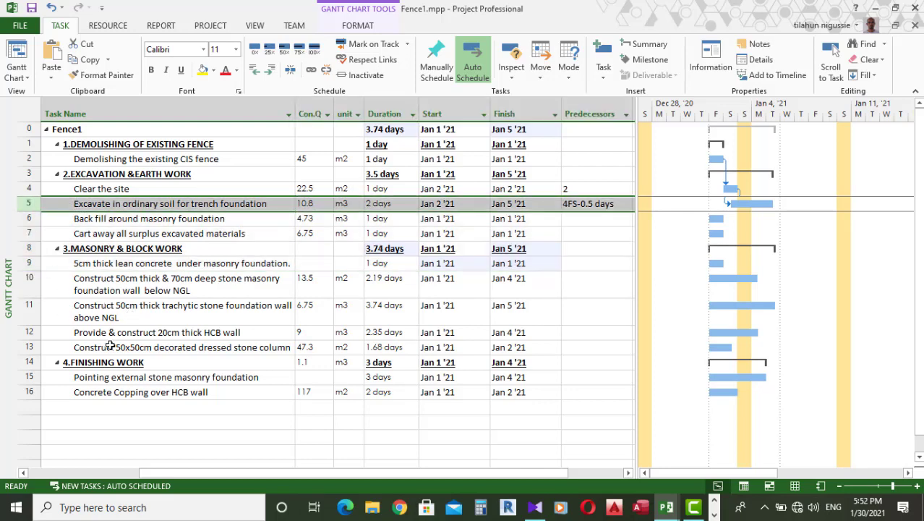
pyautogui.keyDown('ctrl'); pyautogui.click(26, 263); pyautogui.keyUp('ctrl')
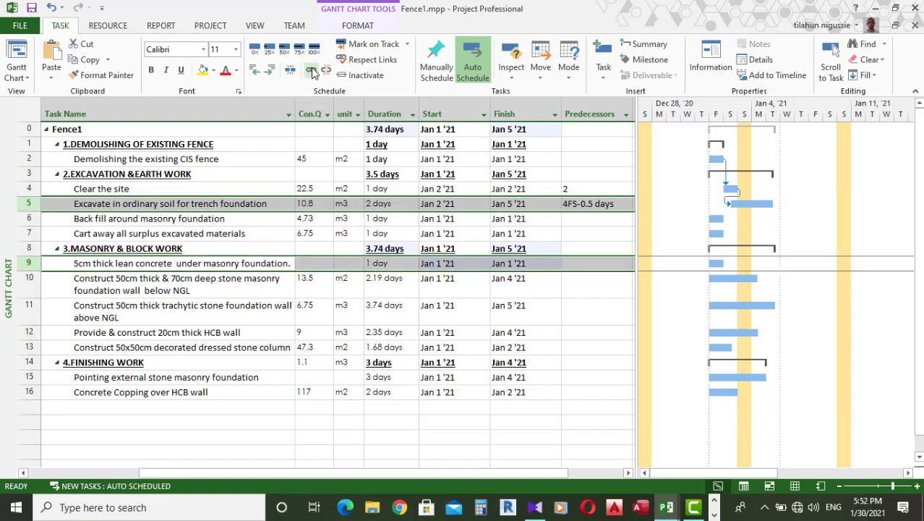
pyautogui.click(312, 71)
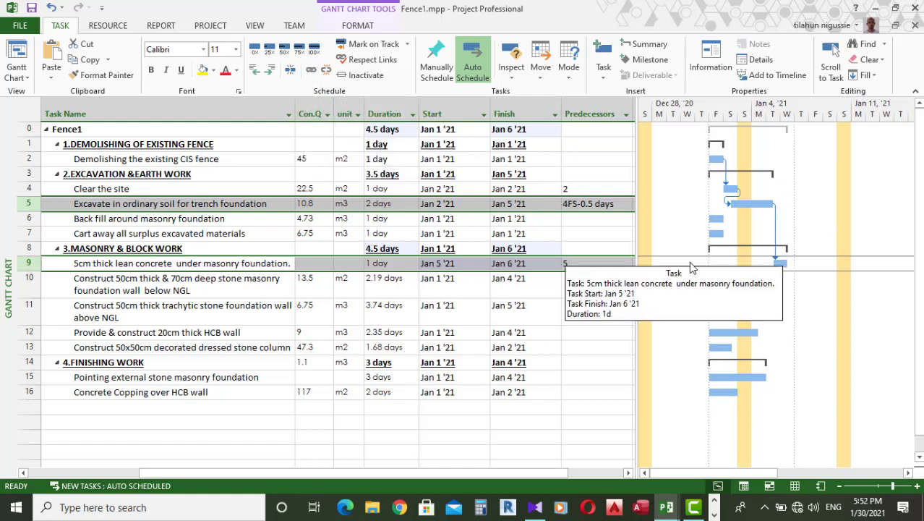
pyautogui.click(570, 265)
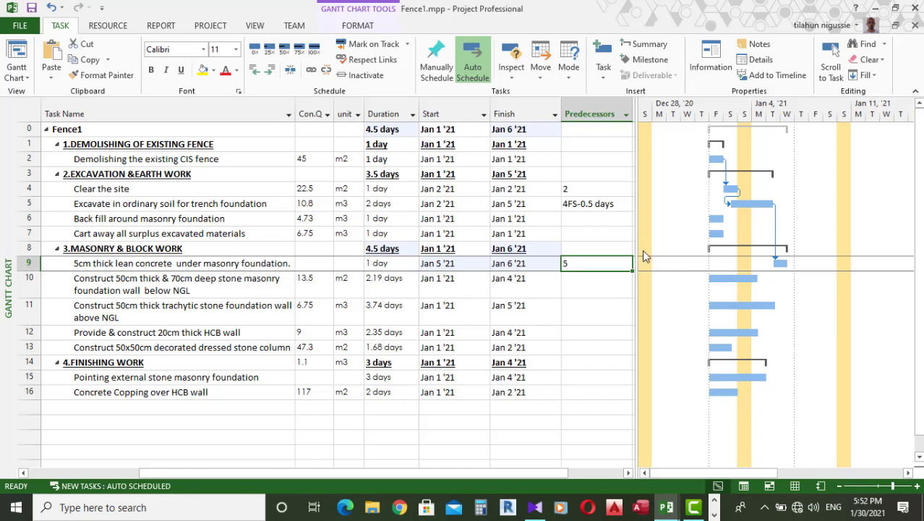
pyautogui.moveTo(635, 241); pyautogui.dragTo(622, 243)
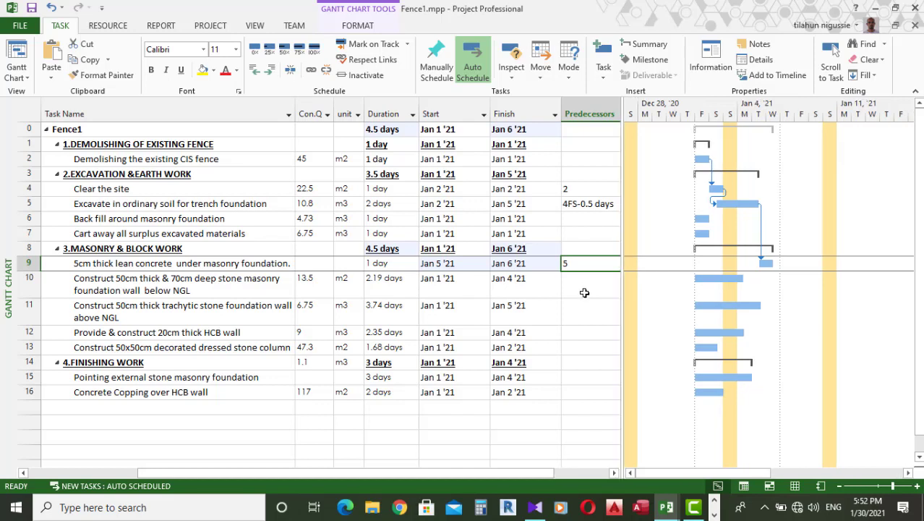
# Step: Set the predecessor of the 50cm thick & 70cm deep stone masonry foundation wall below NGL task to 9
pyautogui.click(586, 283)
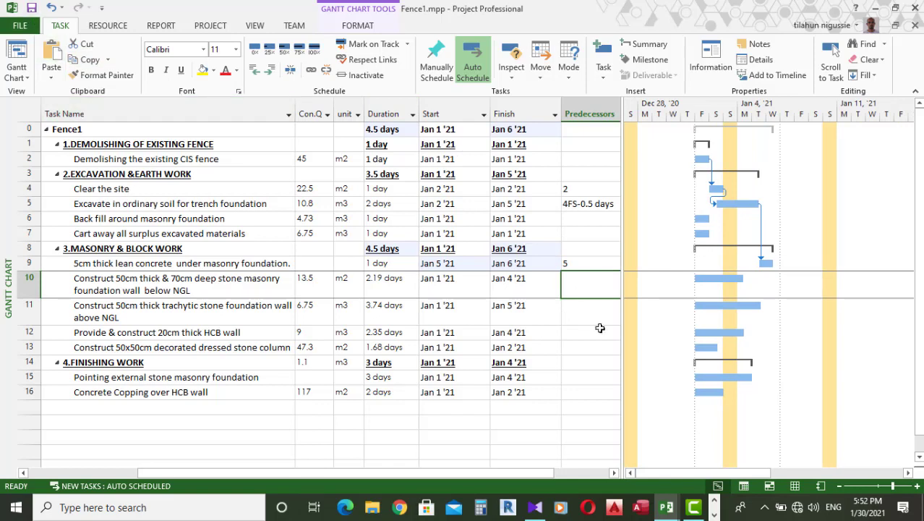
pyautogui.click(32, 9)
pyautogui.write('9')
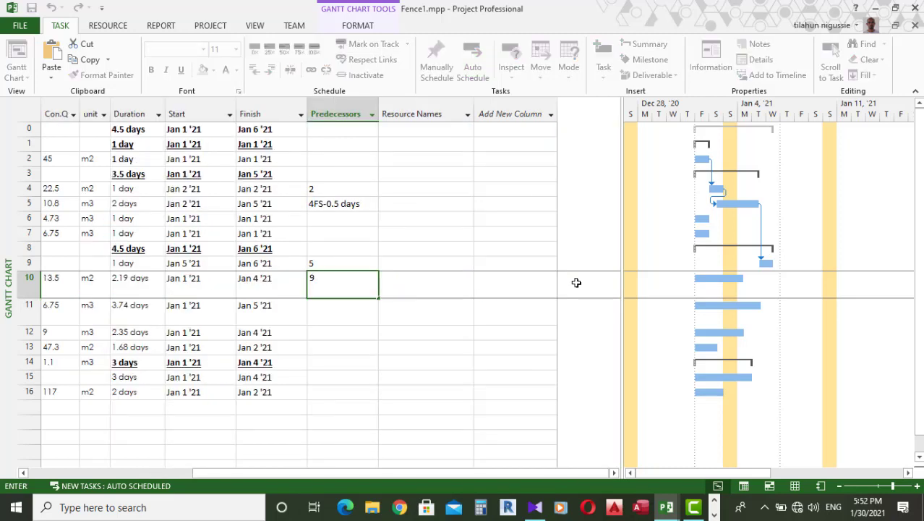
pyautogui.press('Return')
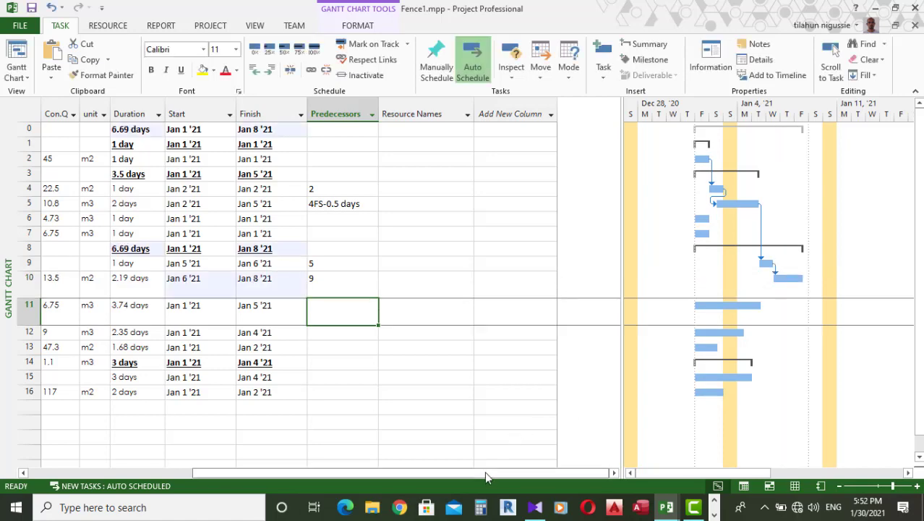
pyautogui.moveTo(484, 474); pyautogui.dragTo(451, 474)
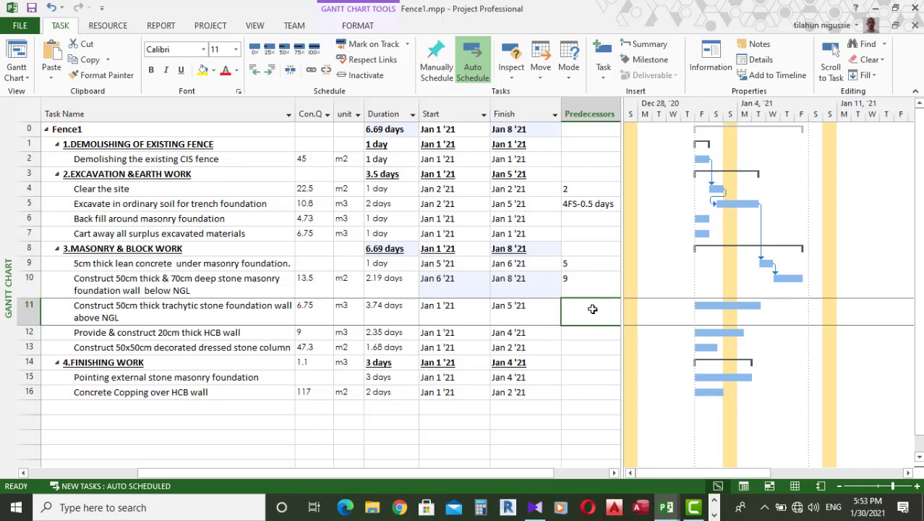
# Step: Set the predecessor of the 50cm thick trachytic stone foundation wall above NGL task to 10
pyautogui.write('10')
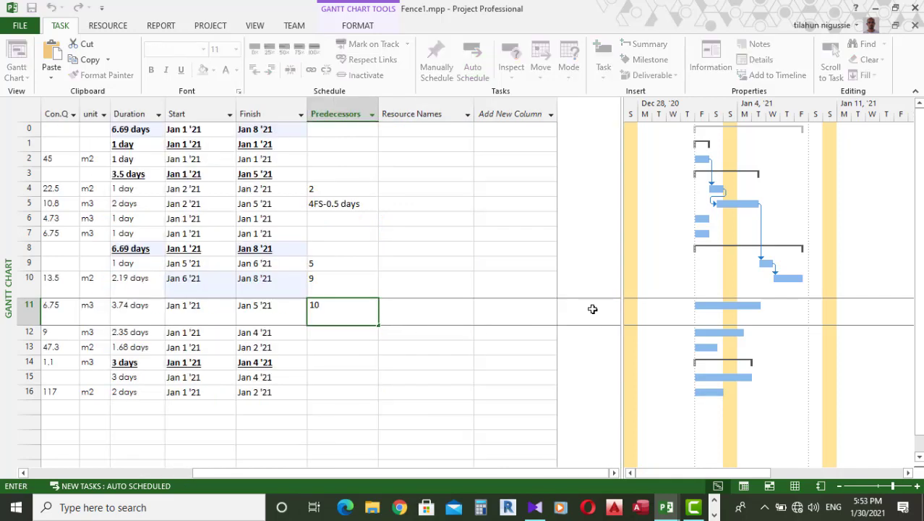
pyautogui.press('Return')
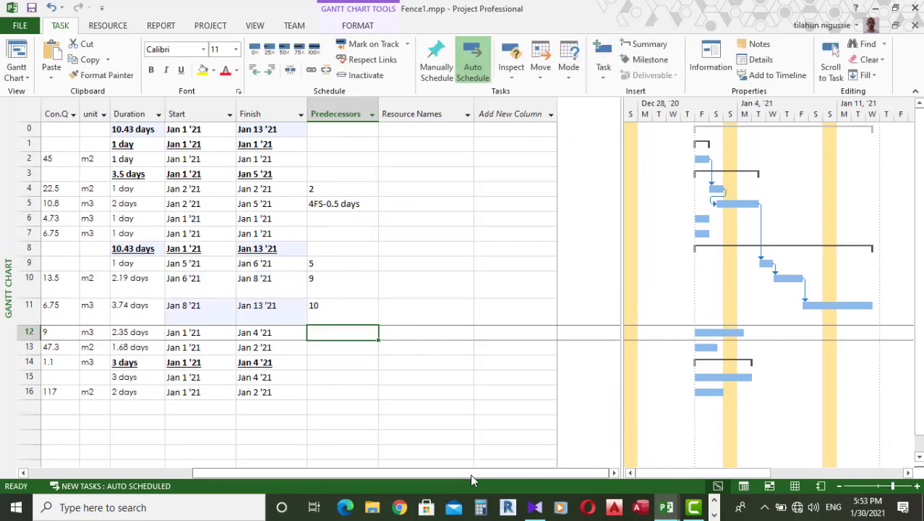
pyautogui.moveTo(470, 474); pyautogui.dragTo(437, 477)
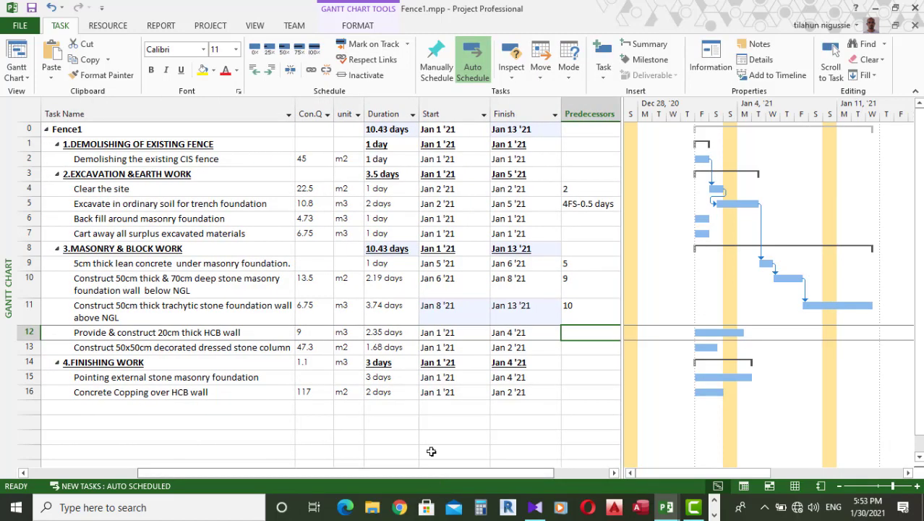
# Step: Set the predecessor of the Back fill around masonry foundation task to 11, the trachytic stone foundation wall
pyautogui.click(103, 313)
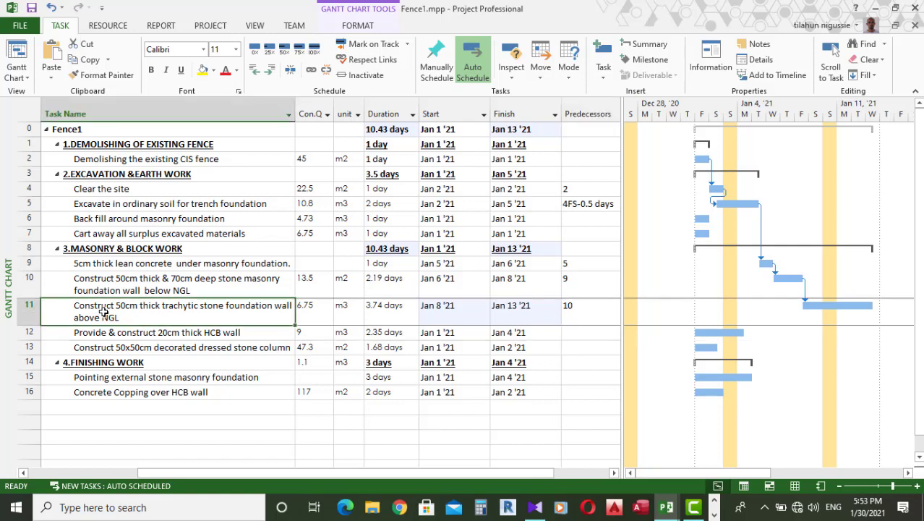
pyautogui.click(92, 218)
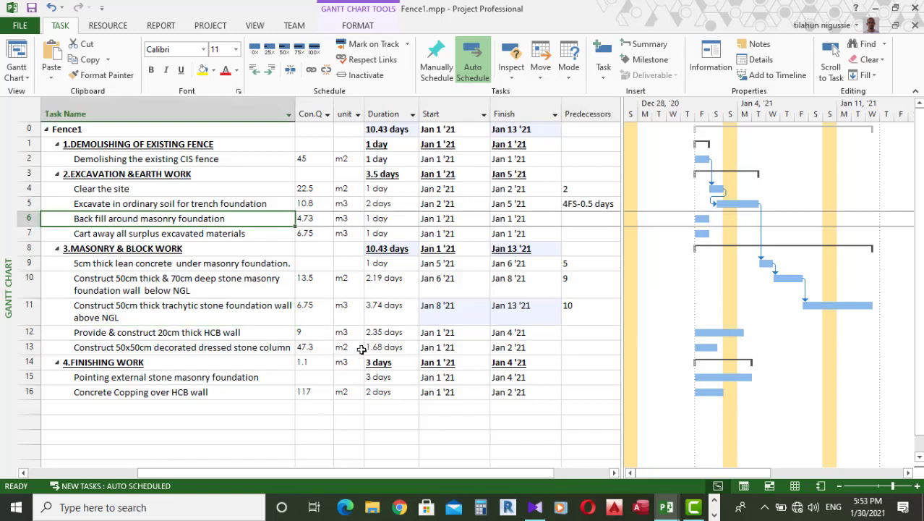
pyautogui.click(578, 218)
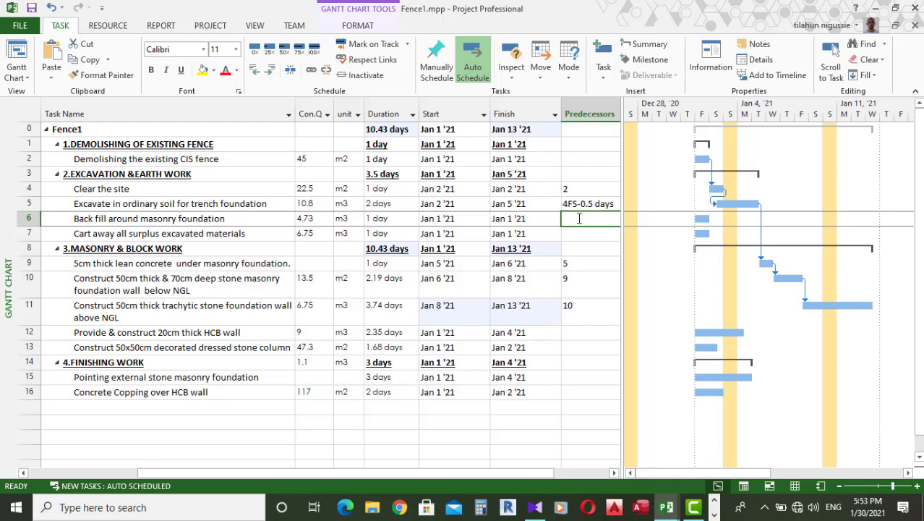
pyautogui.write('10')
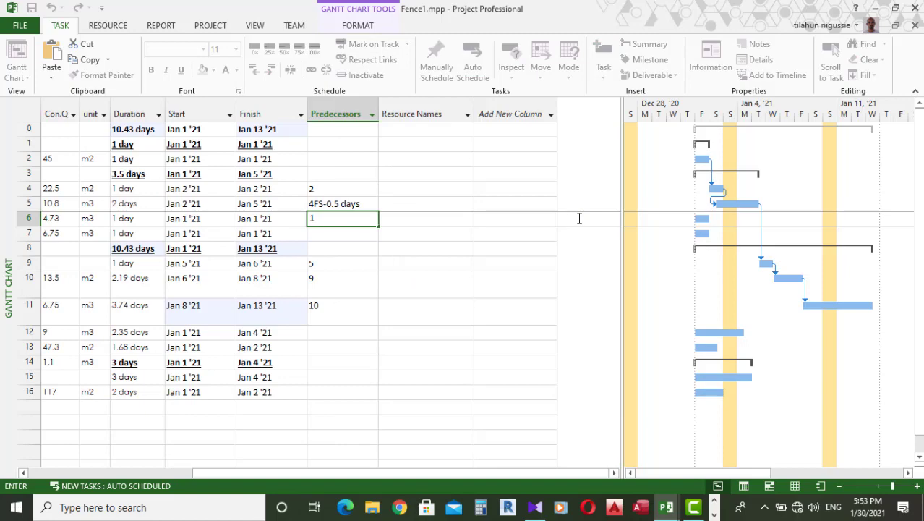
pyautogui.press('Return')
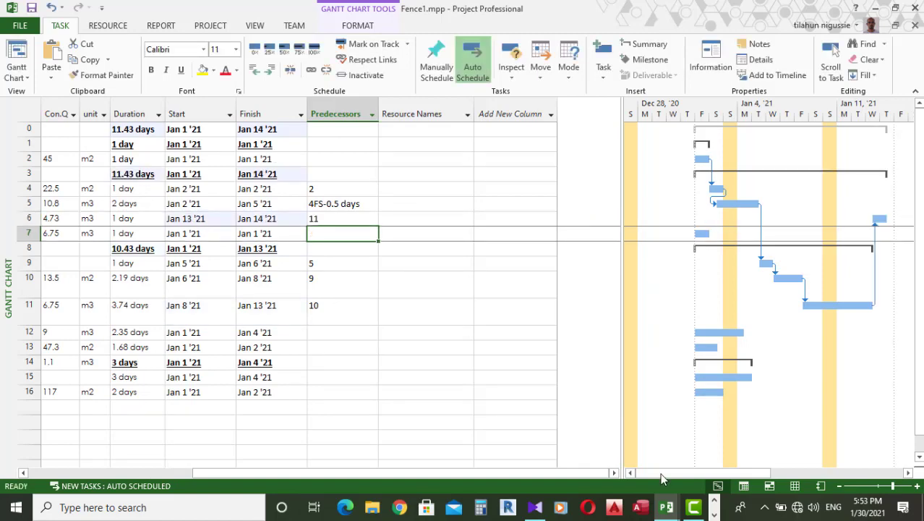
pyautogui.moveTo(578, 473); pyautogui.dragTo(524, 472)
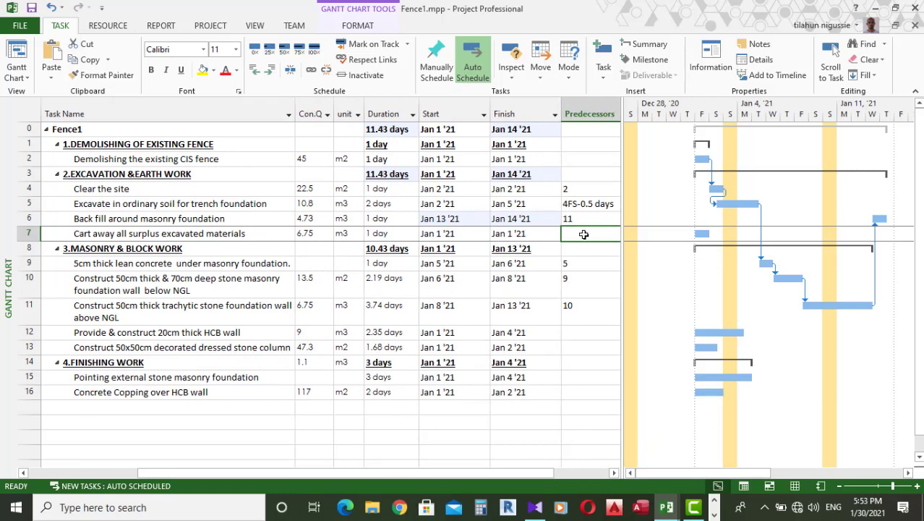
# Step: Set the predecessor of the Cart away all surplus excavated materials task to 6
pyautogui.write('6')
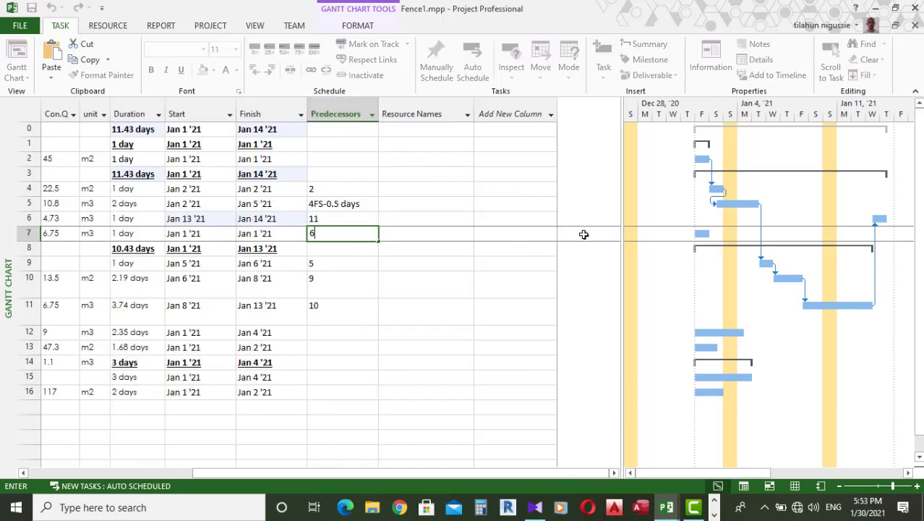
pyautogui.press('Return')
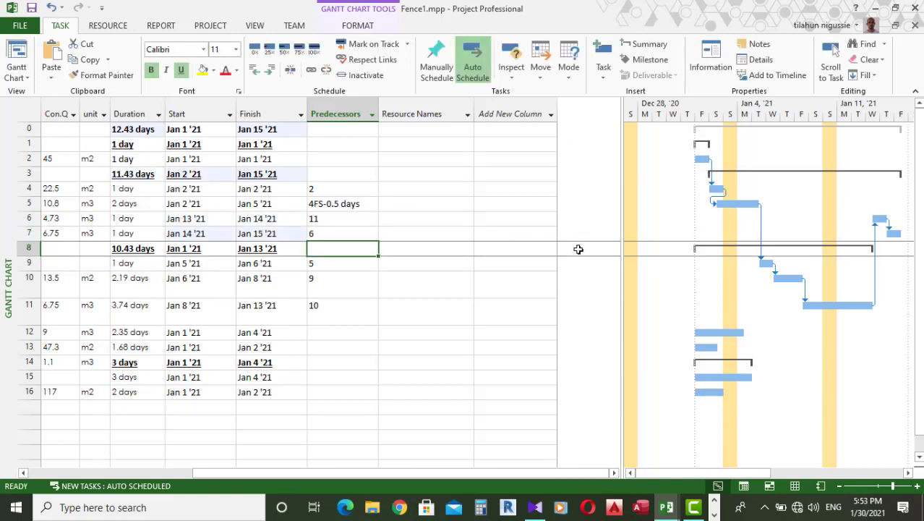
pyautogui.moveTo(522, 478); pyautogui.dragTo(484, 476)
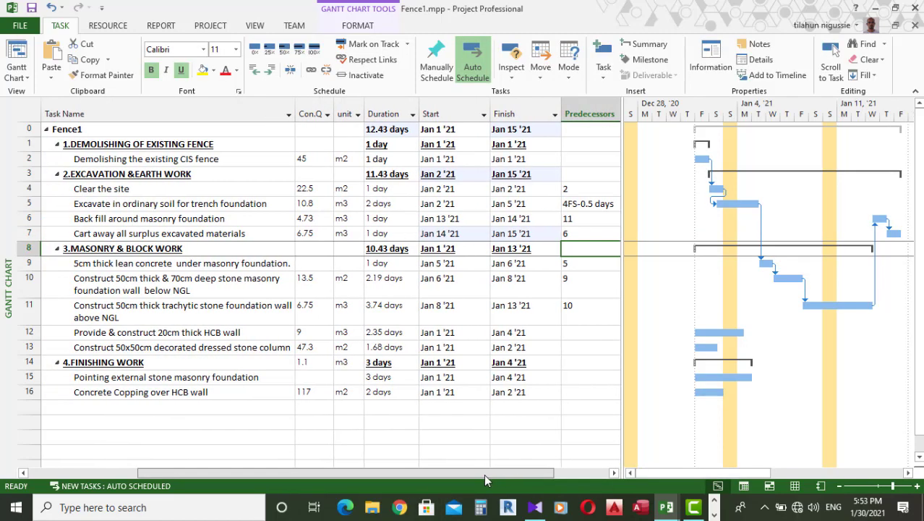
# Step: Review the predecessors entered for the earthwork and masonry tasks, and check which of the remaining masonry tasks follow them
pyautogui.click(573, 219)
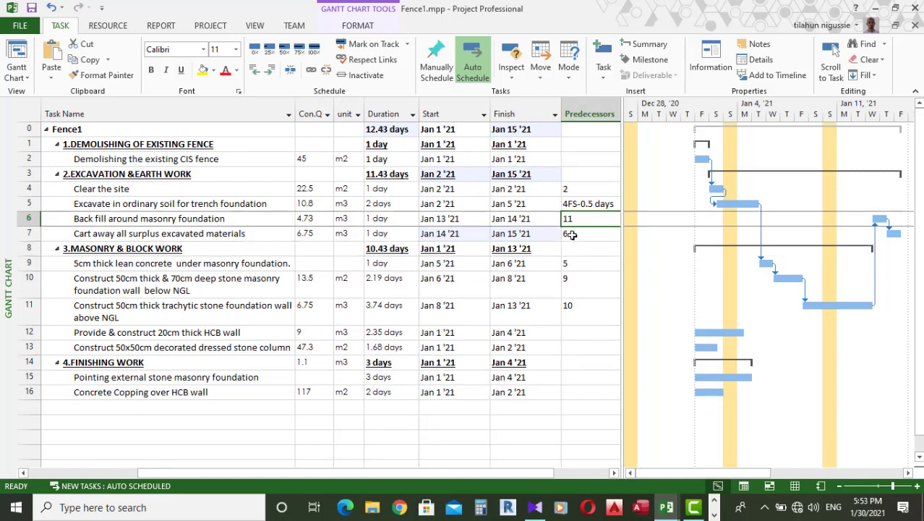
pyautogui.click(569, 234)
pyautogui.click(564, 266)
pyautogui.write('5')
pyautogui.click(570, 278)
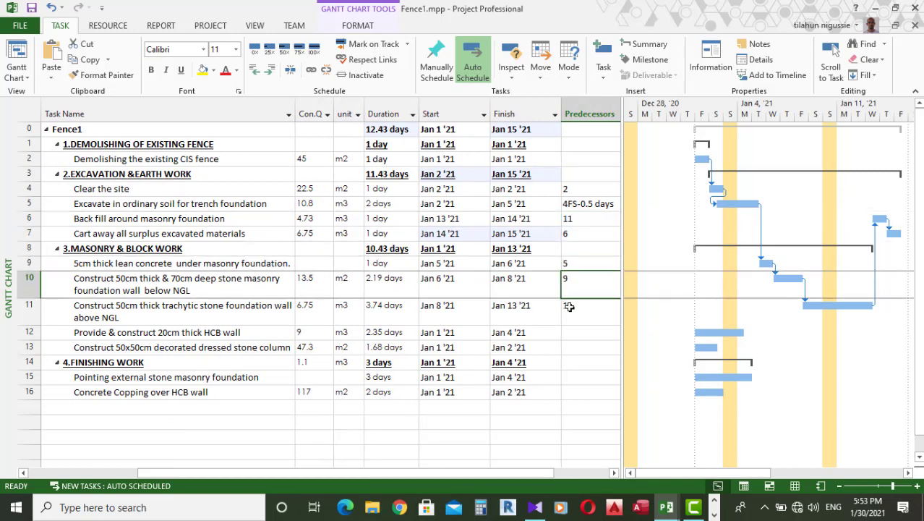
pyautogui.click(571, 307)
pyautogui.write('10')
pyautogui.click(569, 233)
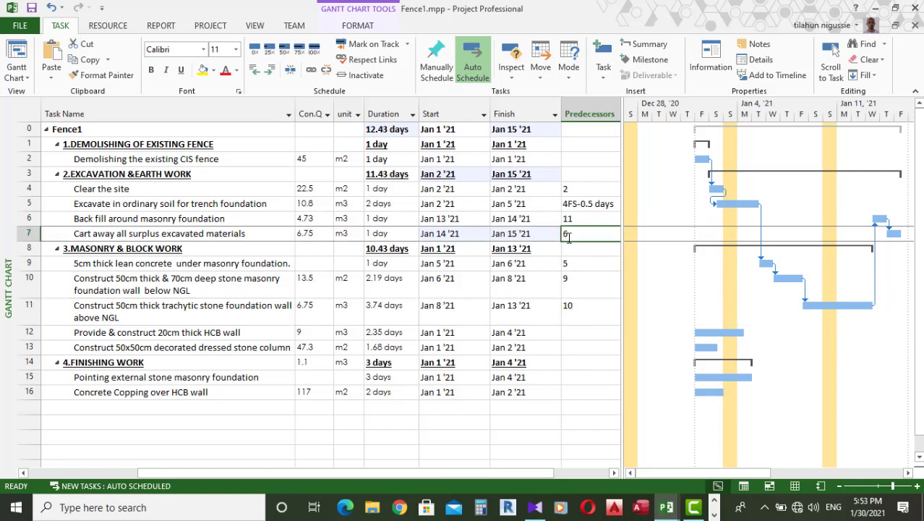
pyautogui.click(180, 218)
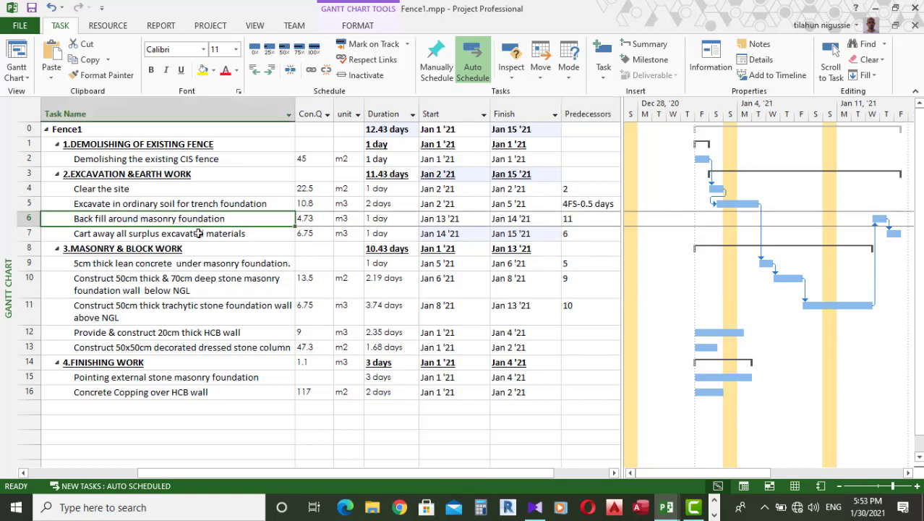
pyautogui.click(120, 347)
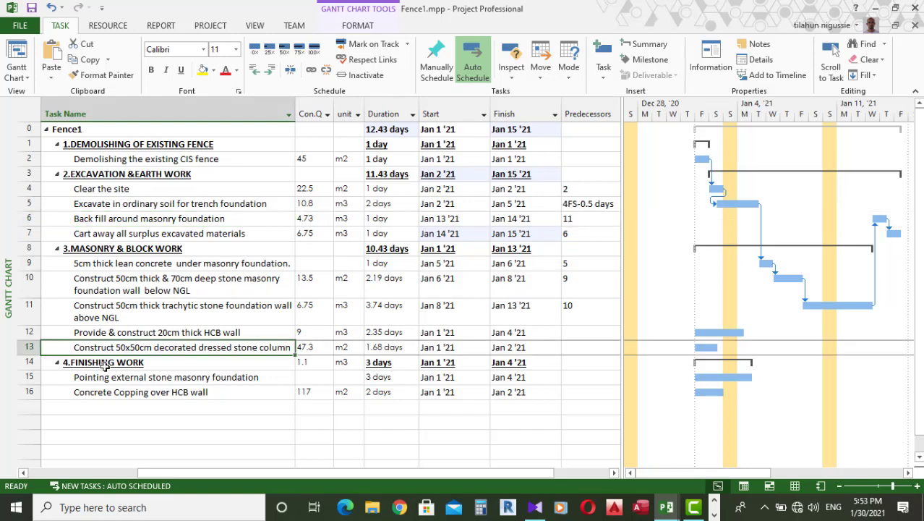
pyautogui.click(152, 332)
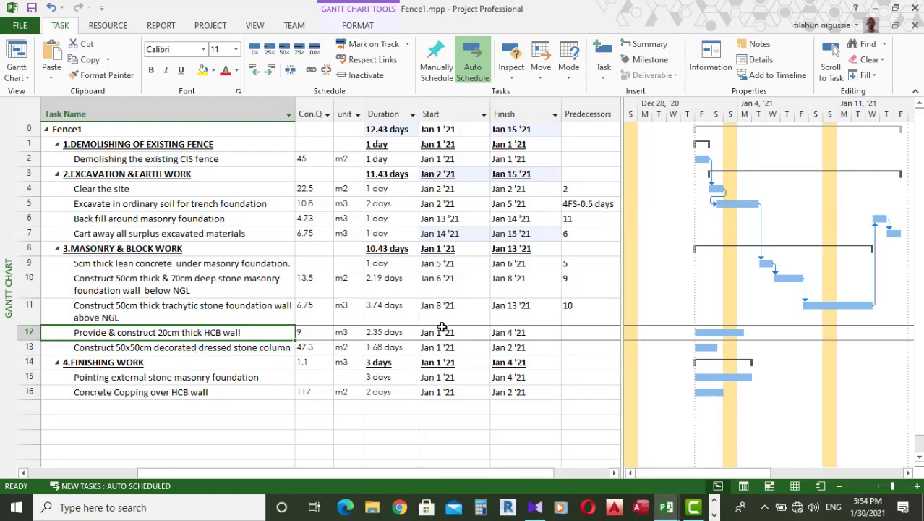
pyautogui.click(96, 218)
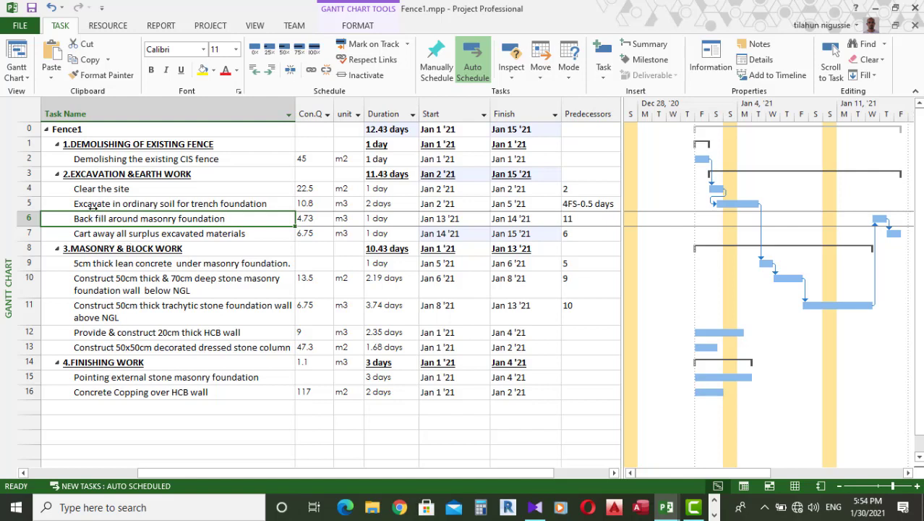
pyautogui.click(93, 311)
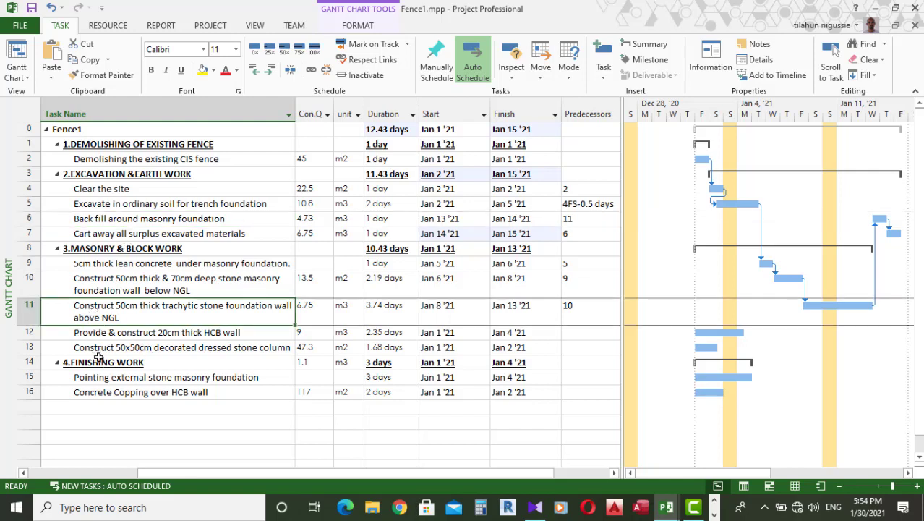
# Step: Set the predecessor of the Provide & construct 20cm thick HCB wall task to 11
pyautogui.click(113, 333)
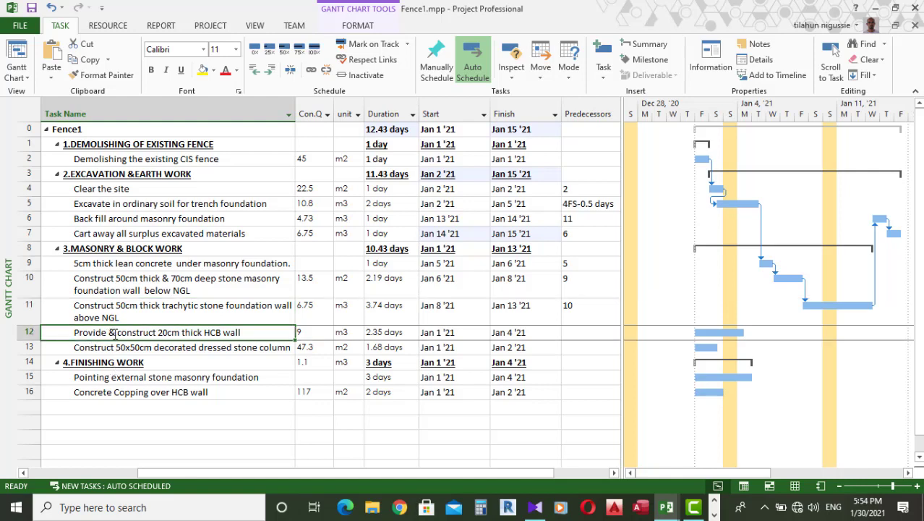
pyautogui.click(571, 332)
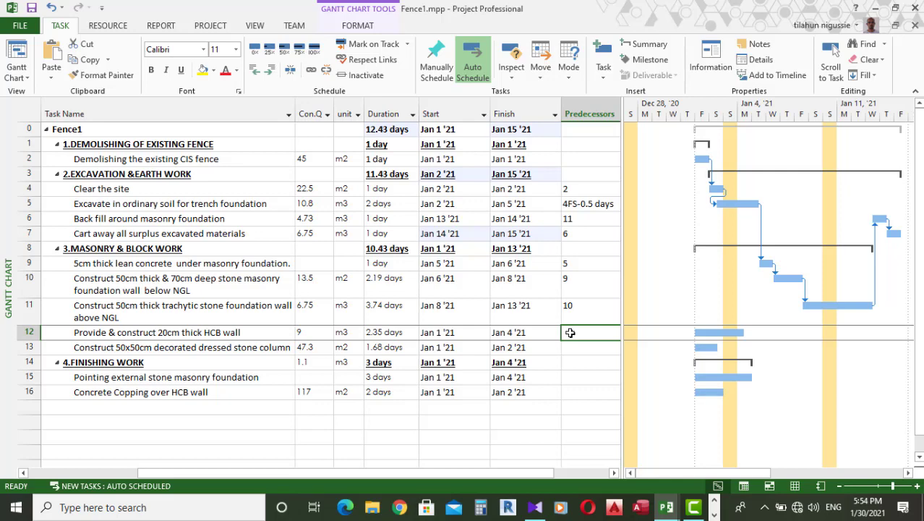
pyautogui.write('11')
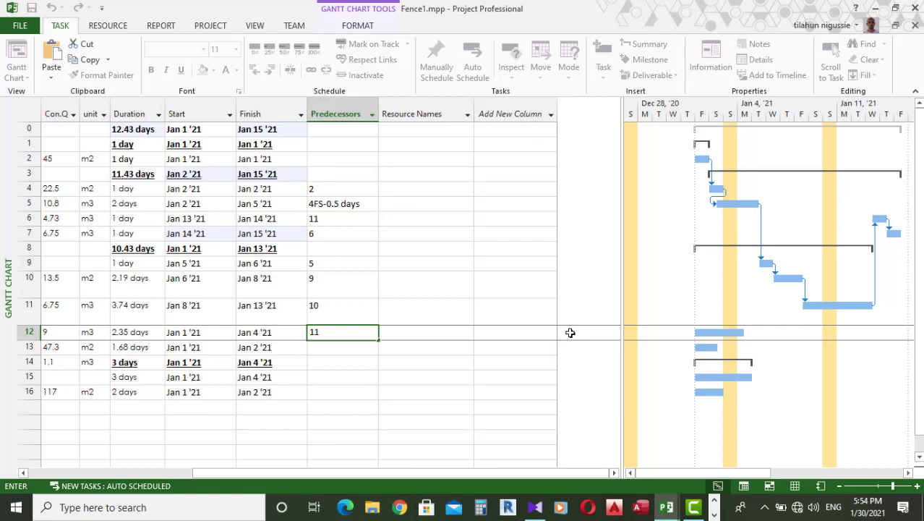
pyautogui.press('Return')
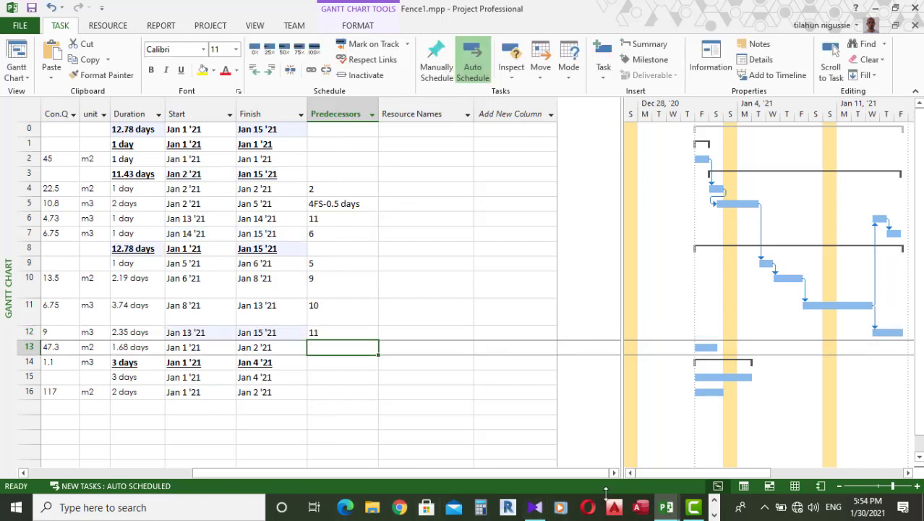
pyautogui.moveTo(474, 473); pyautogui.dragTo(459, 474)
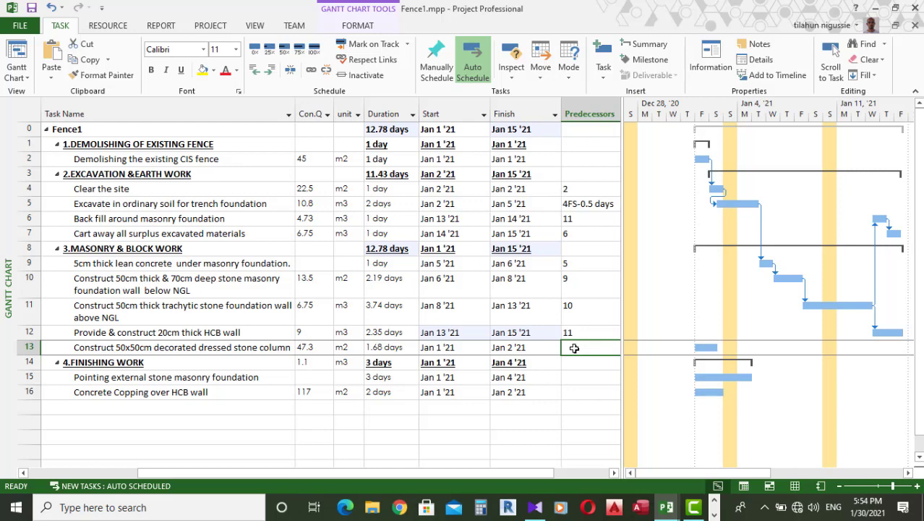
# Step: Link the 50x50cm decorated dressed stone column task to task 11 as Start-to-Start with predecessor 11SS
pyautogui.write('11ss')
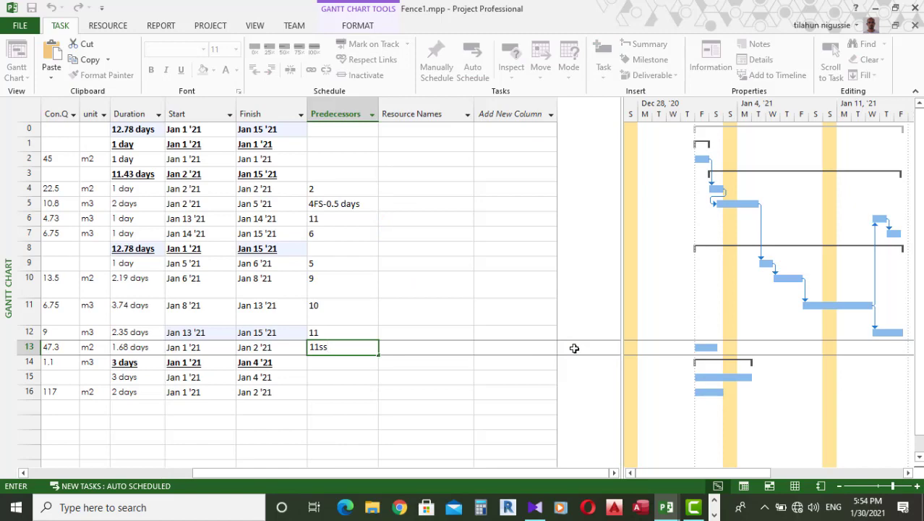
pyautogui.press('Return')
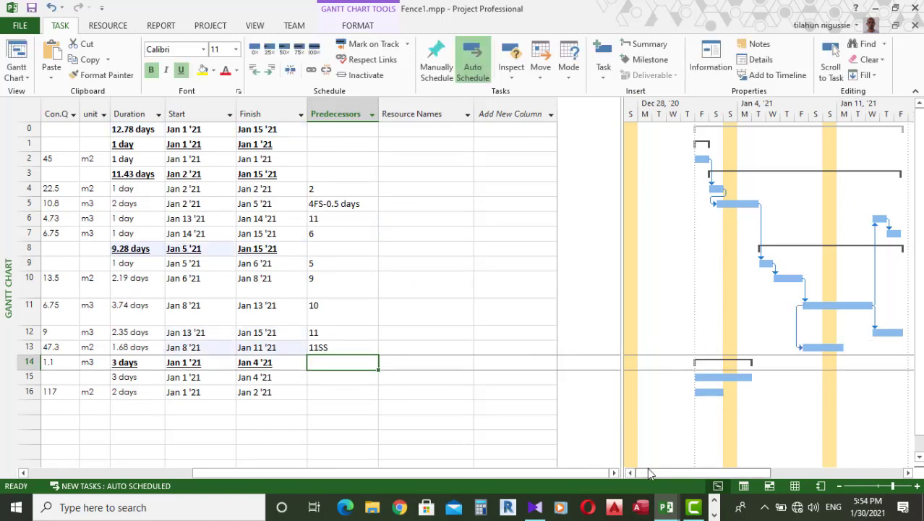
pyautogui.moveTo(484, 471); pyautogui.dragTo(458, 474)
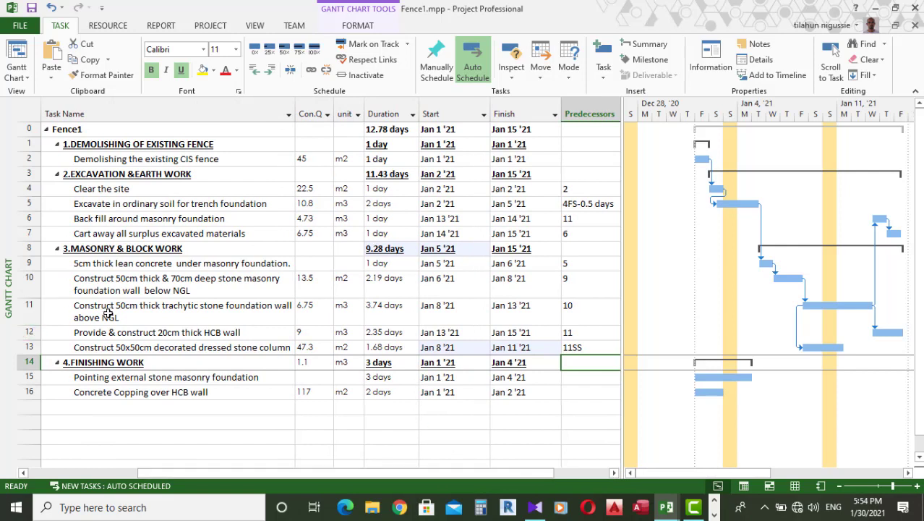
# Step: Change the predecessor of the 50x50cm decorated dressed stone column task to 12SS
pyautogui.click(573, 332)
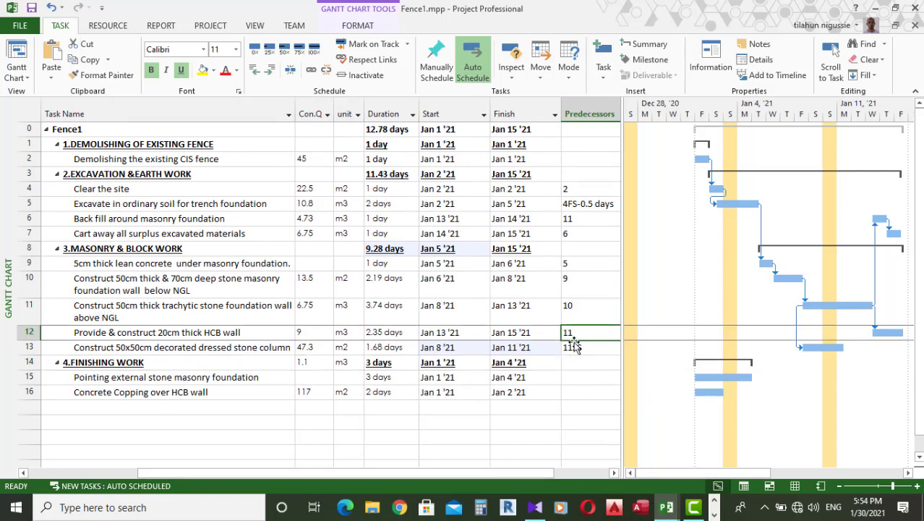
pyautogui.click(574, 348)
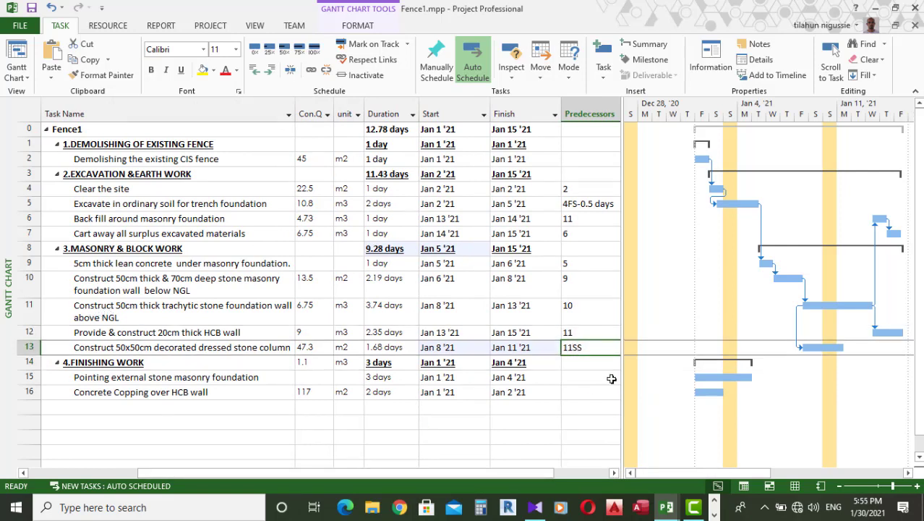
pyautogui.write('12ss')
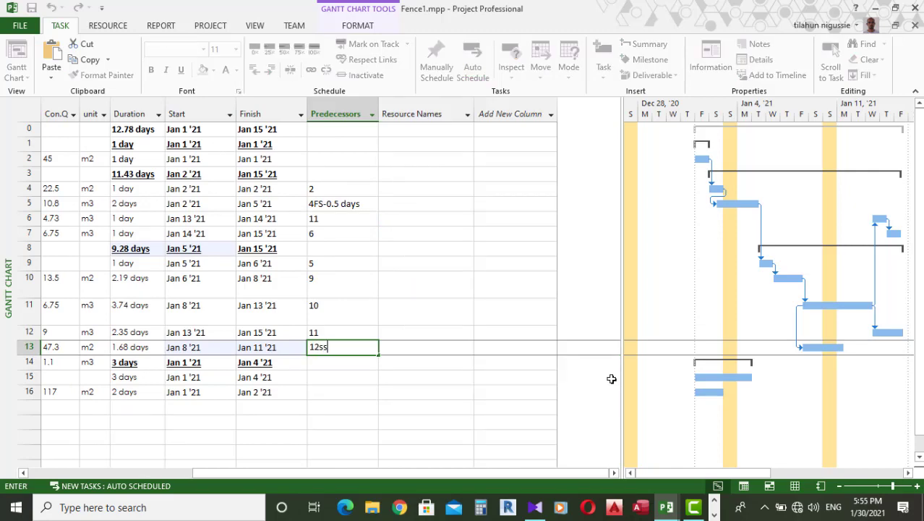
pyautogui.press('Return')
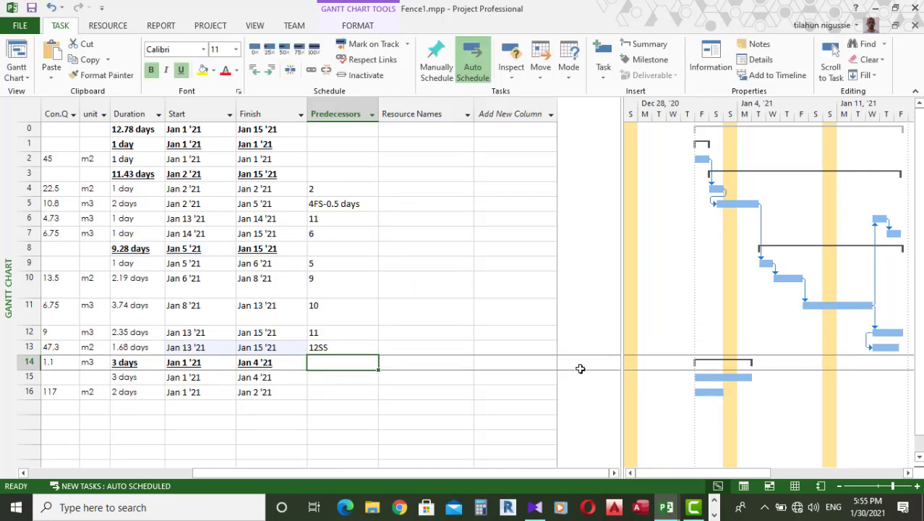
pyautogui.moveTo(569, 467); pyautogui.dragTo(497, 470)
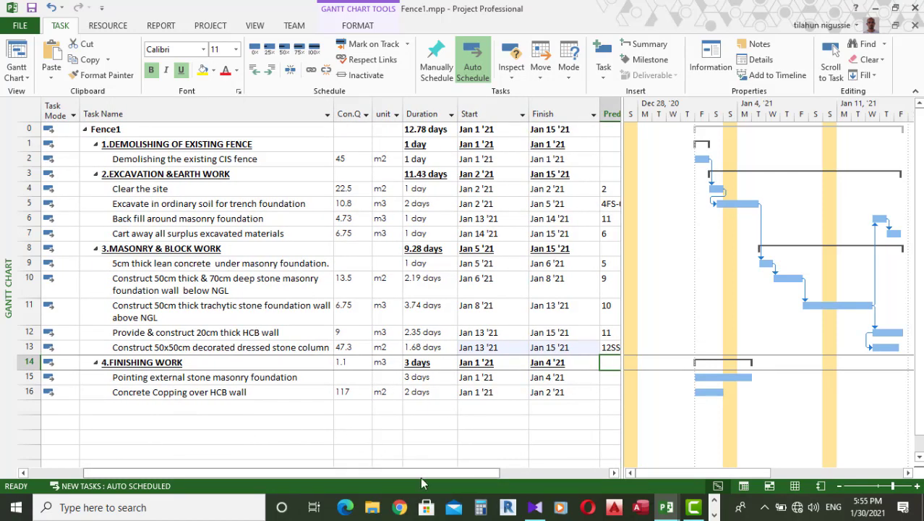
pyautogui.click(251, 347)
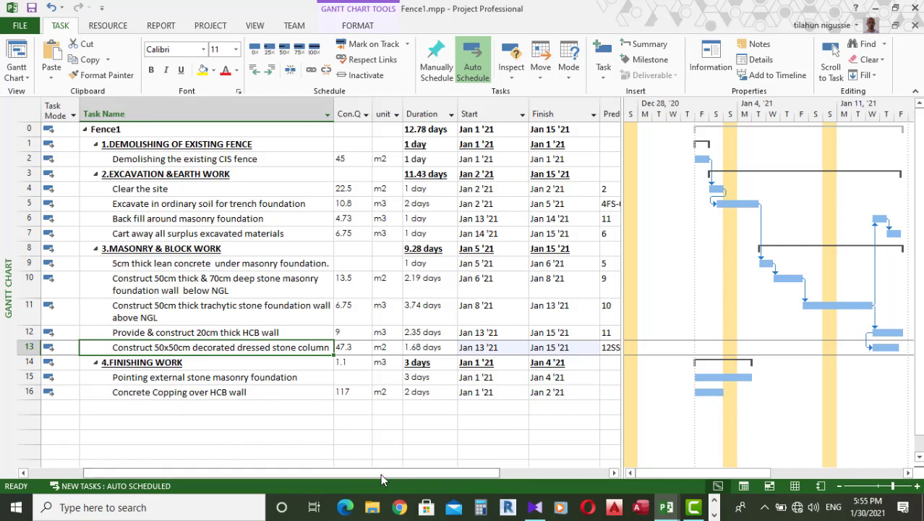
pyautogui.click(614, 472)
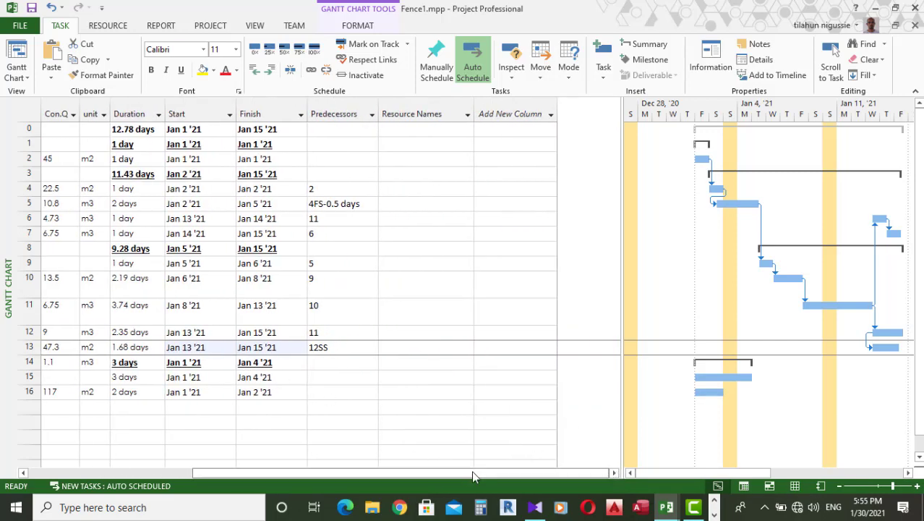
pyautogui.moveTo(449, 473); pyautogui.dragTo(440, 473)
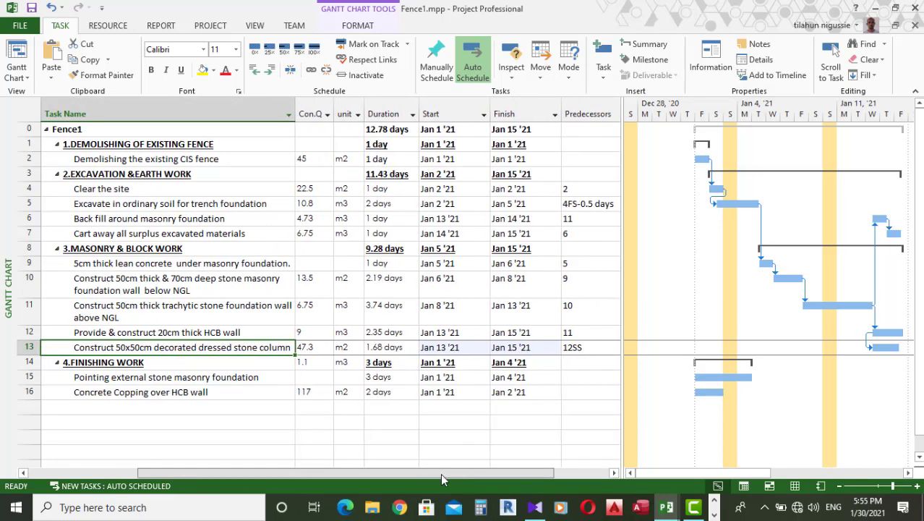
# Step: Set the durations of the trachytic stone foundation wall, HCB wall and dressed stone column tasks to 4, 3 and 2 days respectively
pyautogui.click(579, 378)
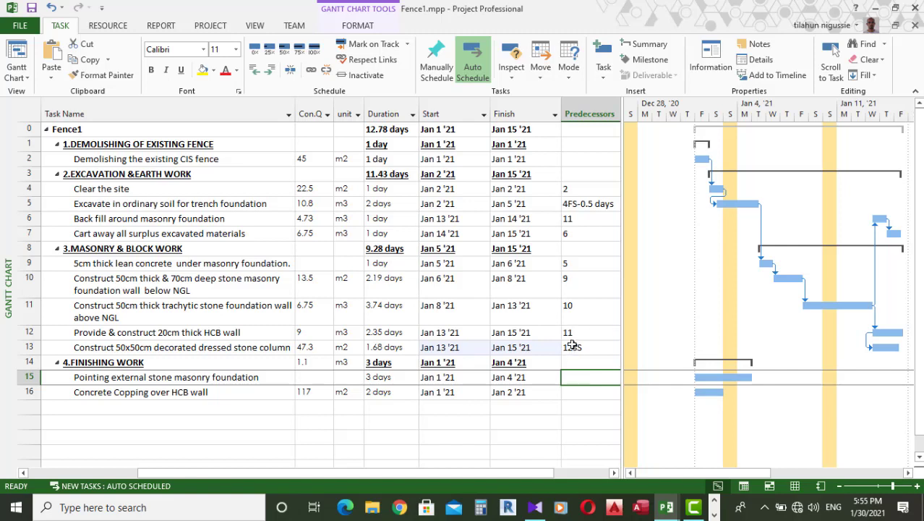
pyautogui.click(370, 305)
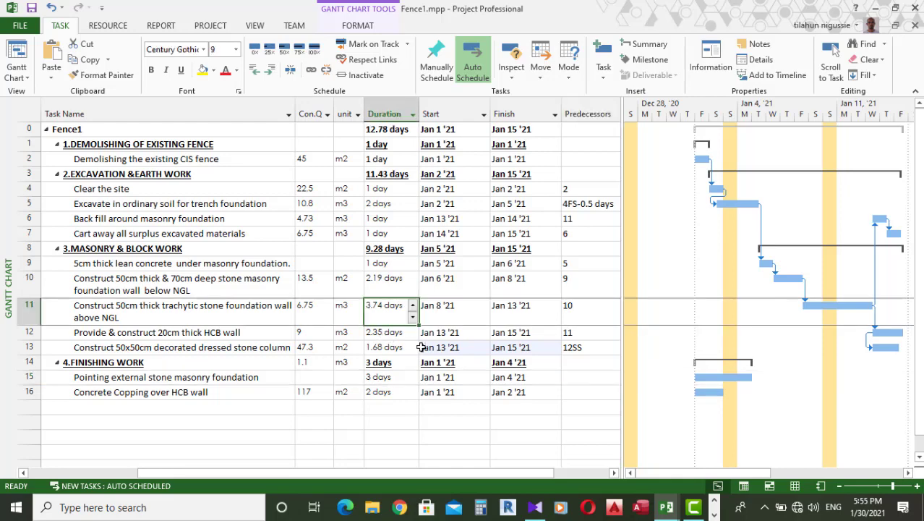
pyautogui.write('4')
pyautogui.press('Return')
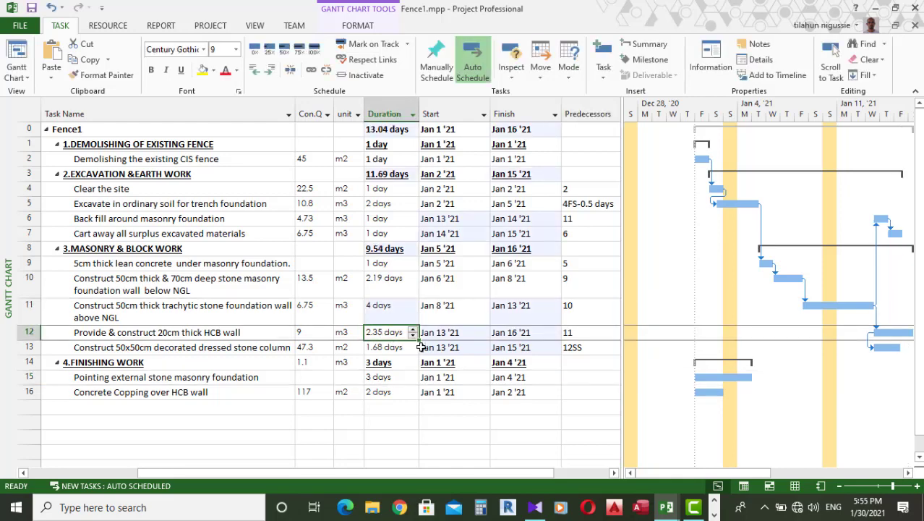
pyautogui.write('5')
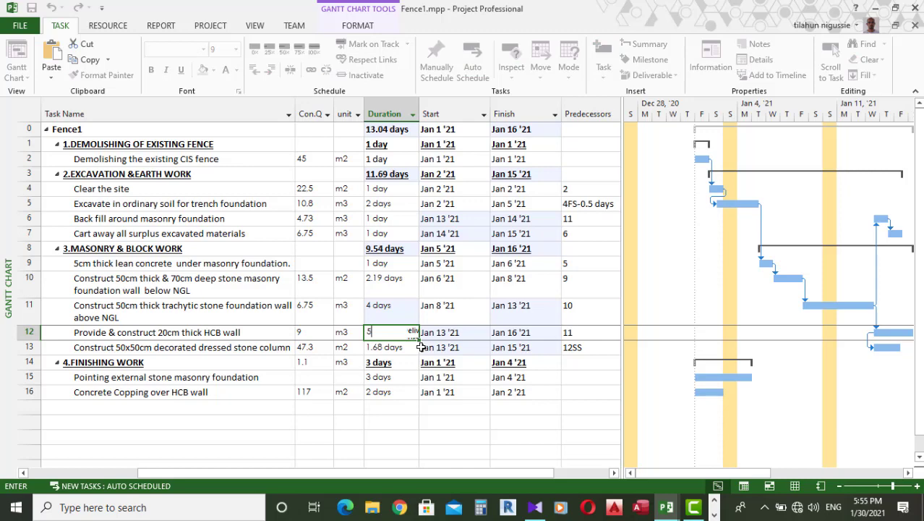
pyautogui.press('Return')
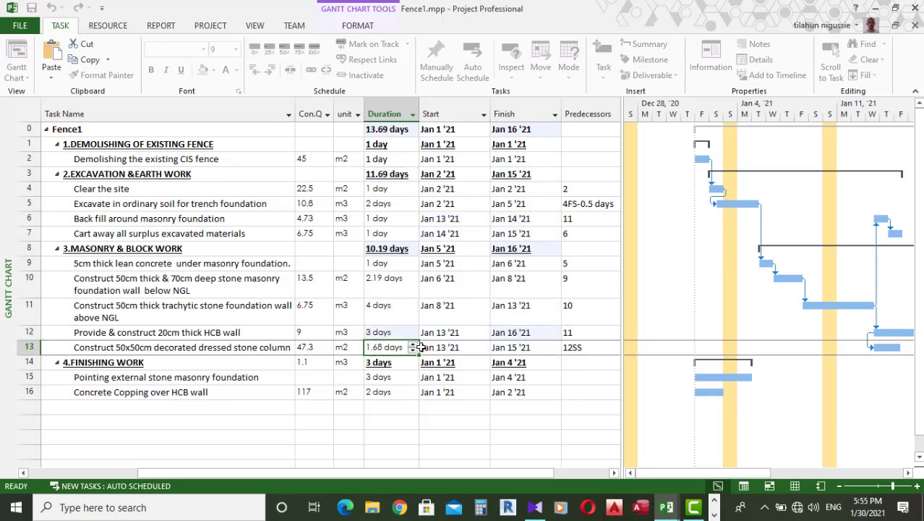
pyautogui.write('2')
pyautogui.press('Return')
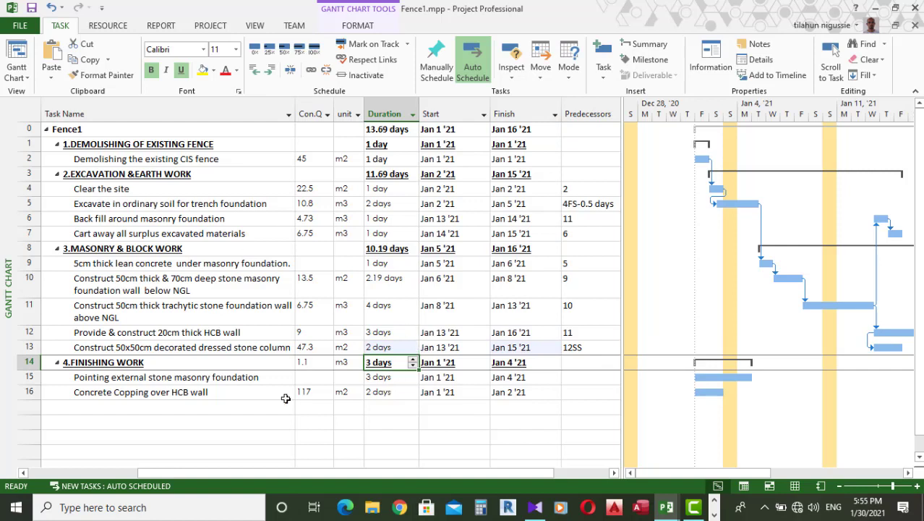
# Step: Set the predecessor of the Pointing external stone masonry foundation task to 12
pyautogui.click(384, 332)
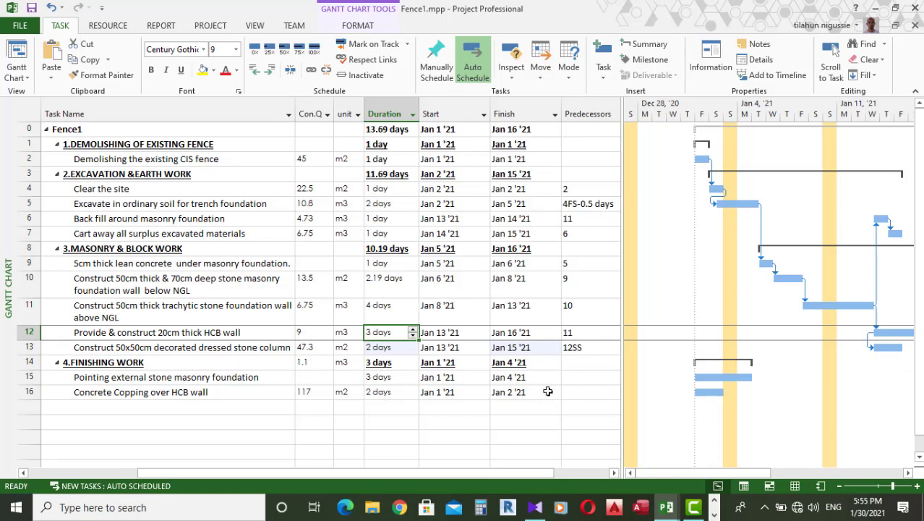
pyautogui.click(131, 377)
pyautogui.click(581, 377)
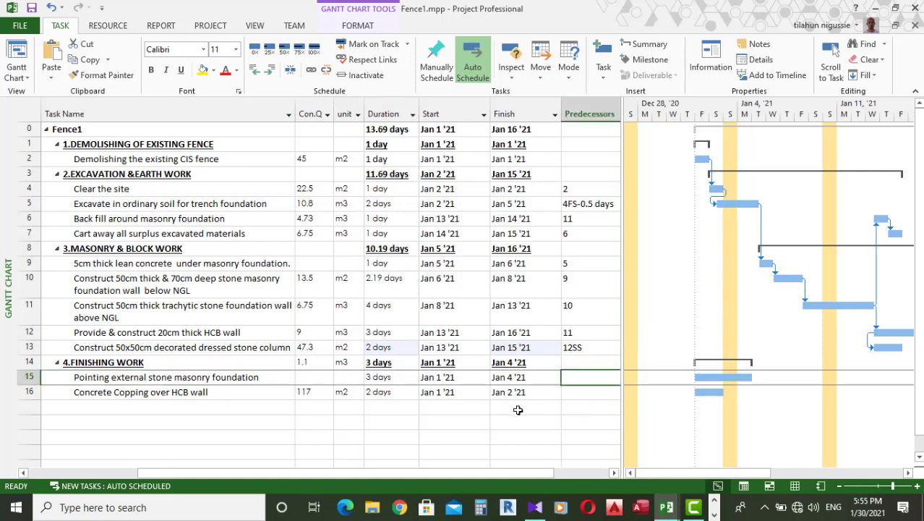
pyautogui.write('12')
pyautogui.press('Return')
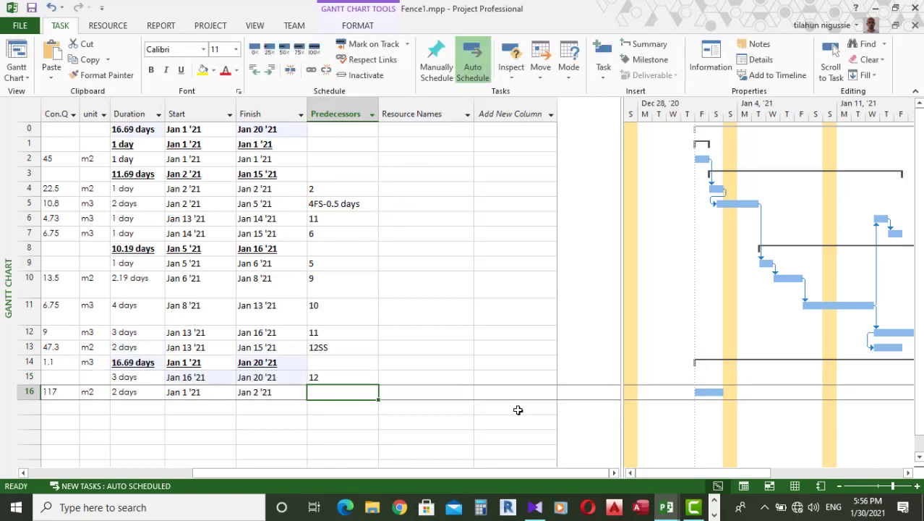
# Step: Link the Concrete Copping over HCB wall task to task 15 as Start-to-Start with predecessor 15SS
pyautogui.moveTo(558, 471); pyautogui.dragTo(499, 473)
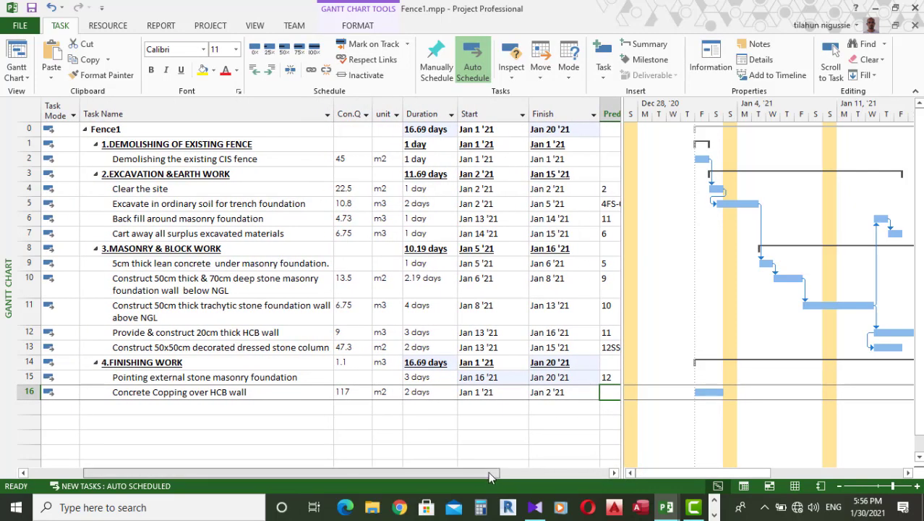
pyautogui.click(528, 474)
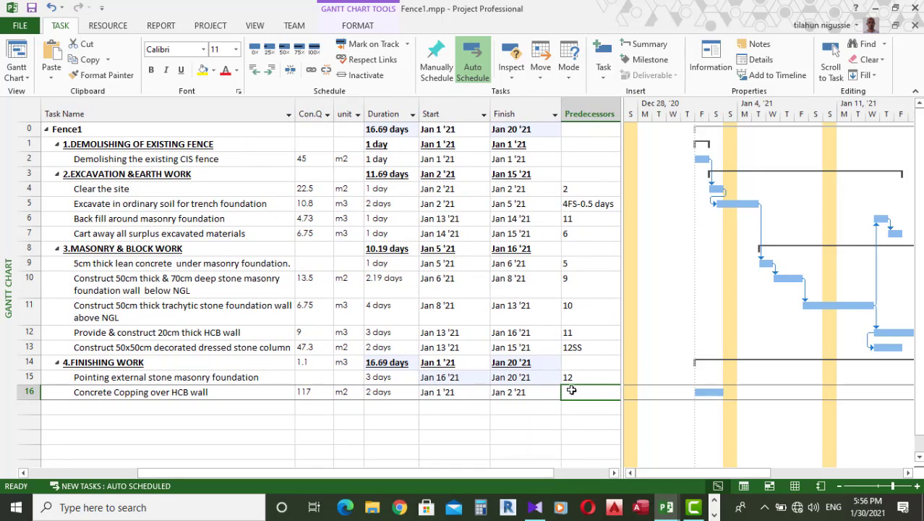
pyautogui.write('15ss')
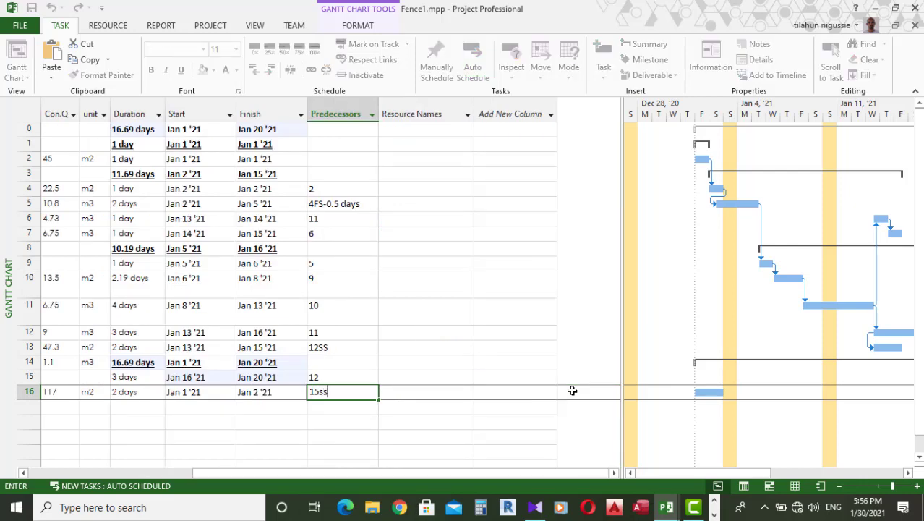
pyautogui.press('Return')
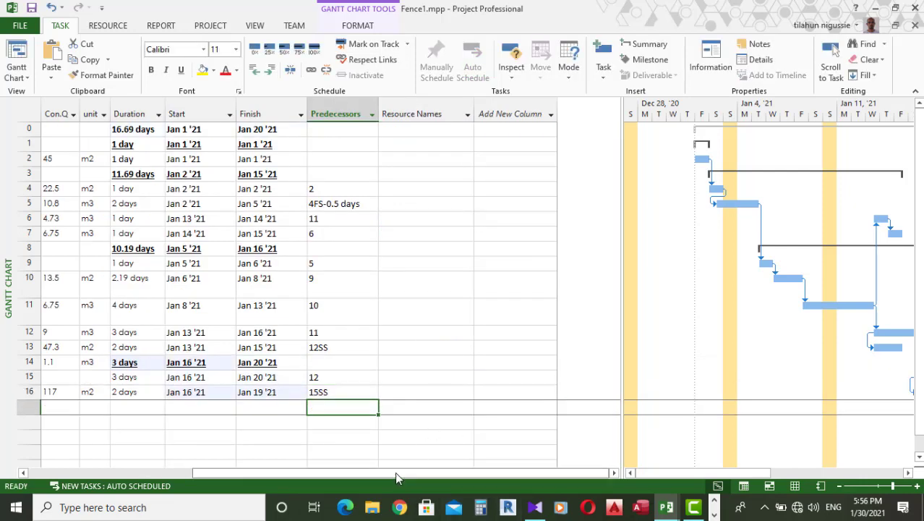
pyautogui.moveTo(395, 471); pyautogui.dragTo(337, 469)
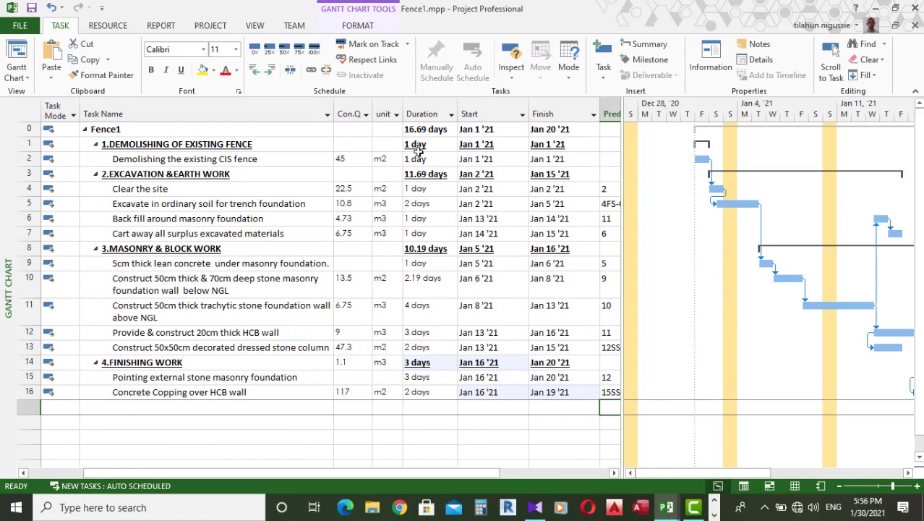
# Step: Set the duration of the 50cm thick & 70cm deep stone masonry foundation wall task to 2 days
pyautogui.click(416, 128)
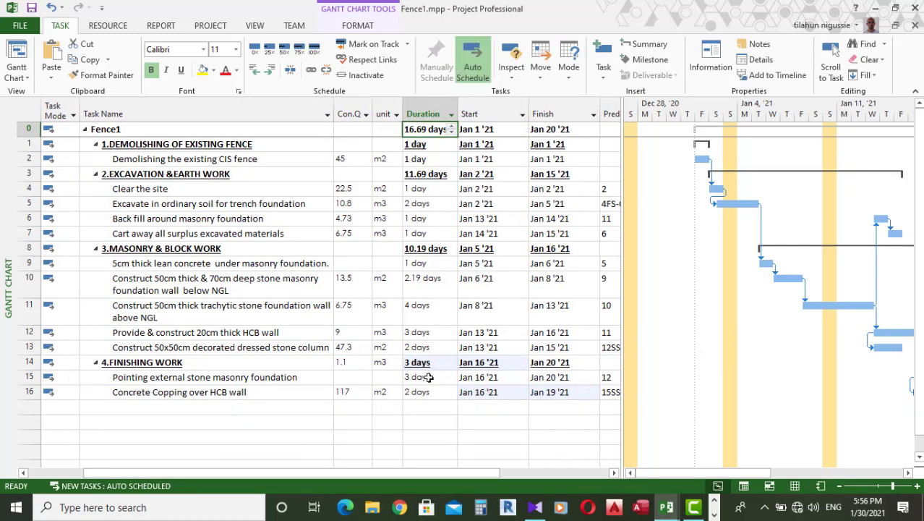
pyautogui.click(429, 278)
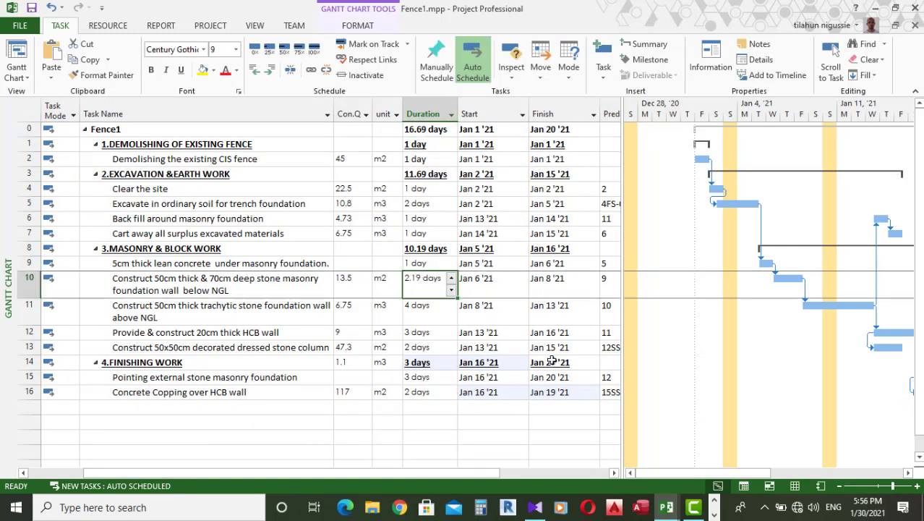
pyautogui.write('2')
pyautogui.press('Return')
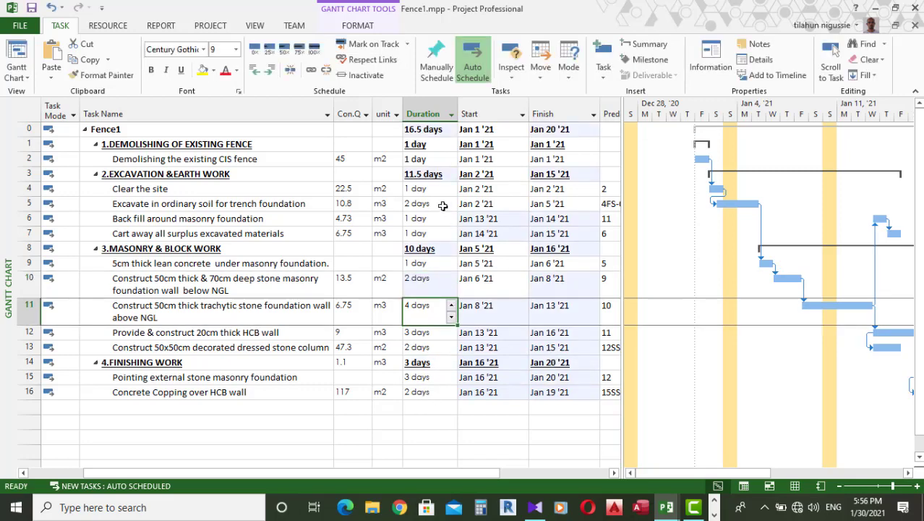
# Step: Review the task durations and predecessors for what makes the total project duration fractional
pyautogui.click(414, 377)
pyautogui.click(433, 160)
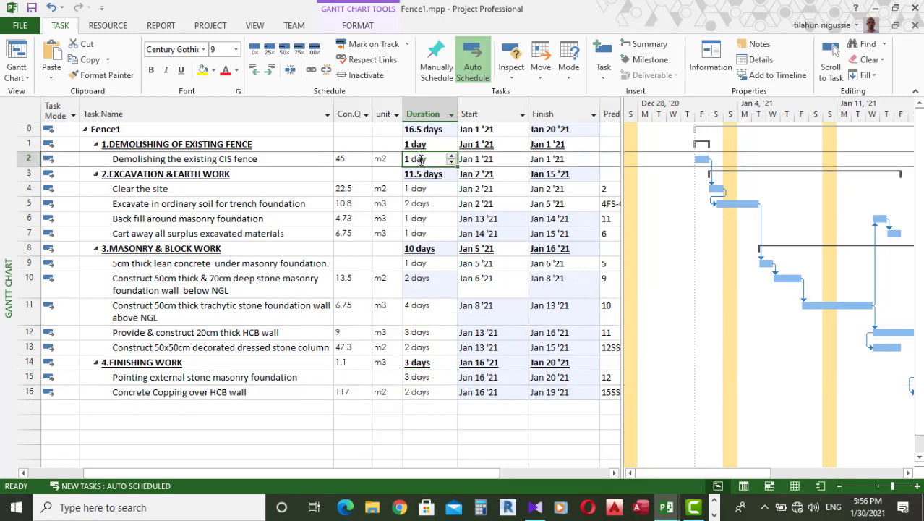
pyautogui.press('Down')
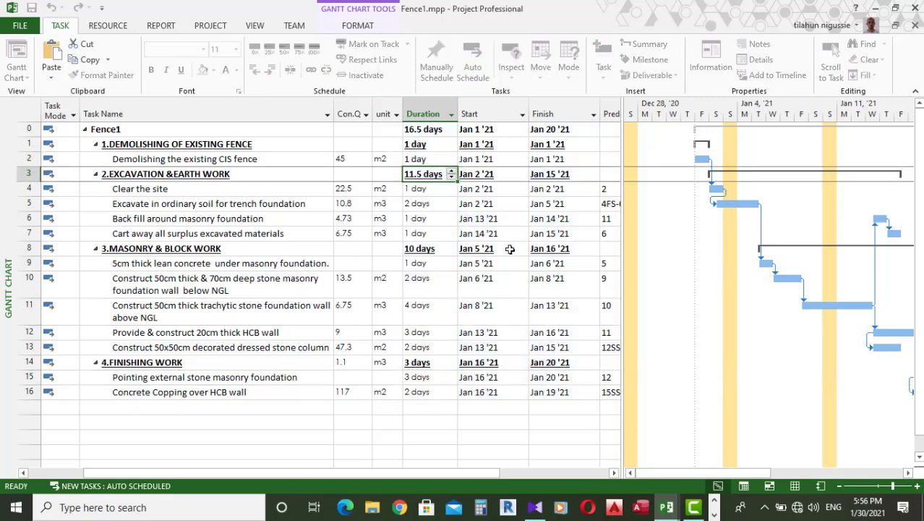
pyautogui.click(437, 148)
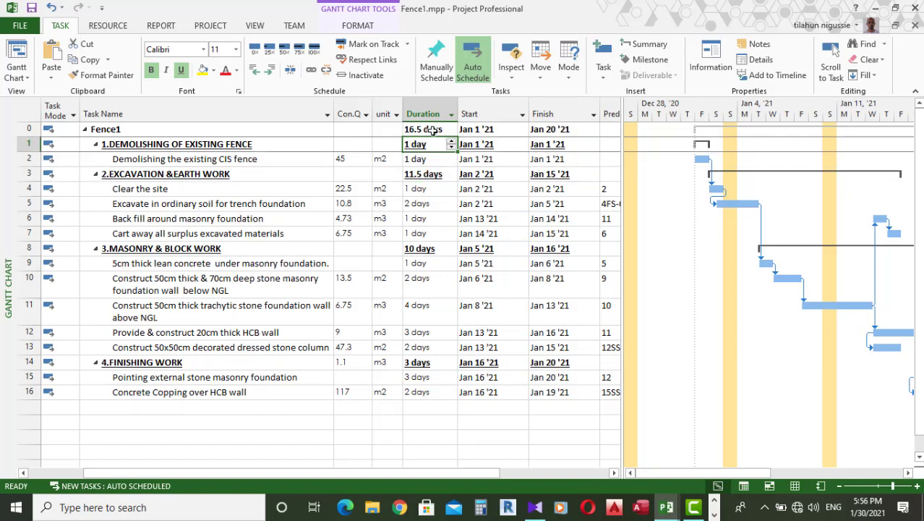
pyautogui.click(432, 130)
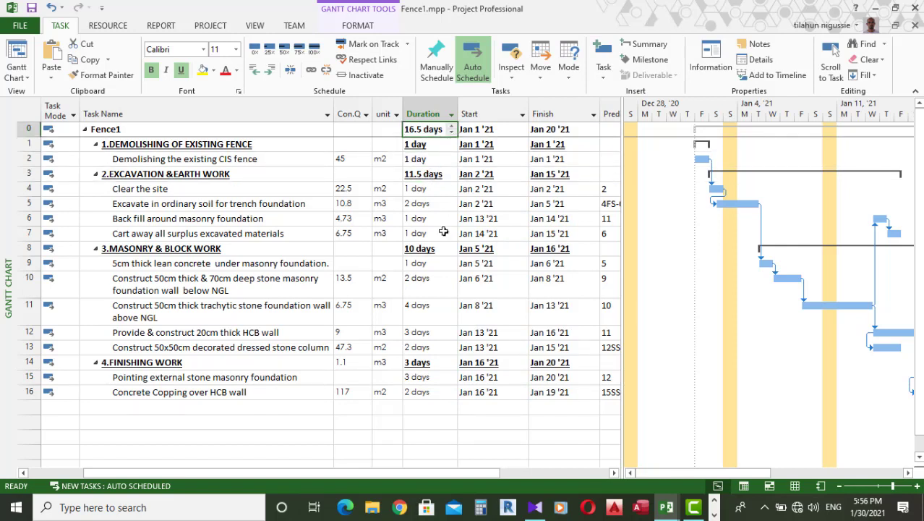
pyautogui.click(418, 189)
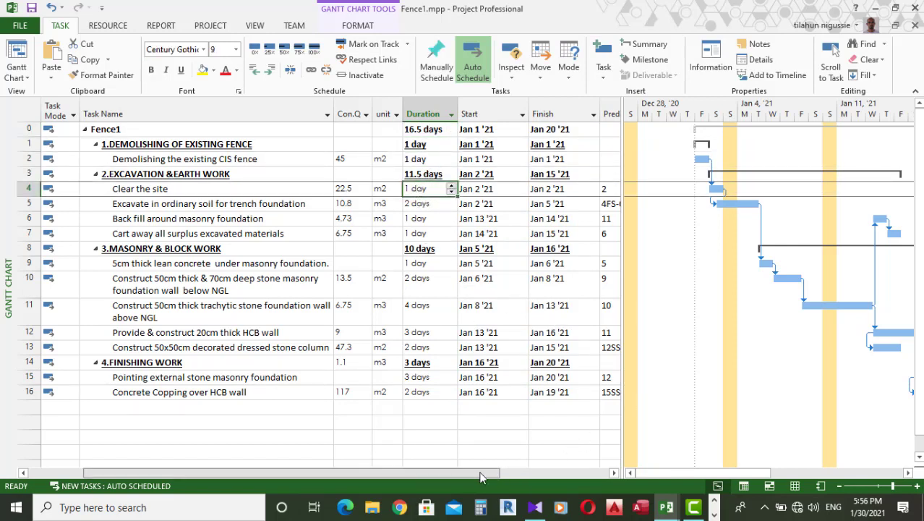
pyautogui.moveTo(517, 473); pyautogui.dragTo(595, 482)
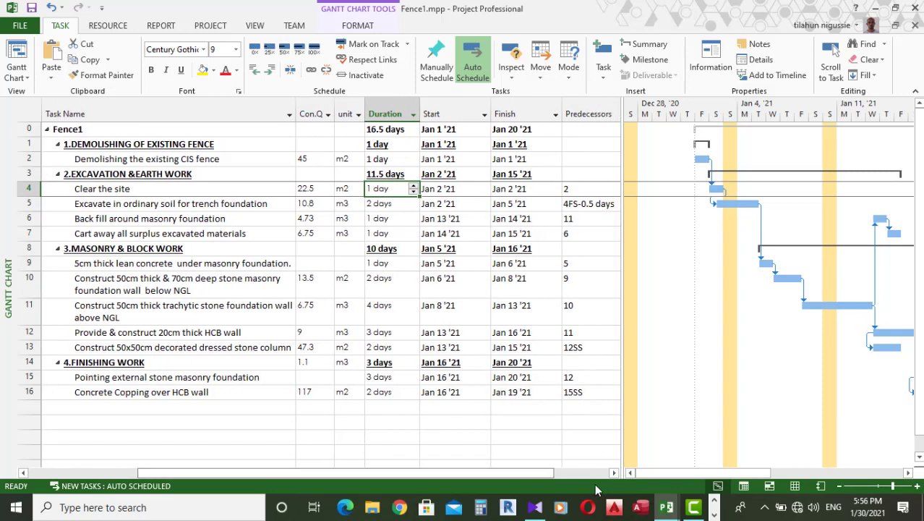
pyautogui.click(613, 472)
# Step: Set the lag of the Excavate in ordinary soil for trench foundation task's predecessor to 0 days and check the total project duration
pyautogui.click(343, 206)
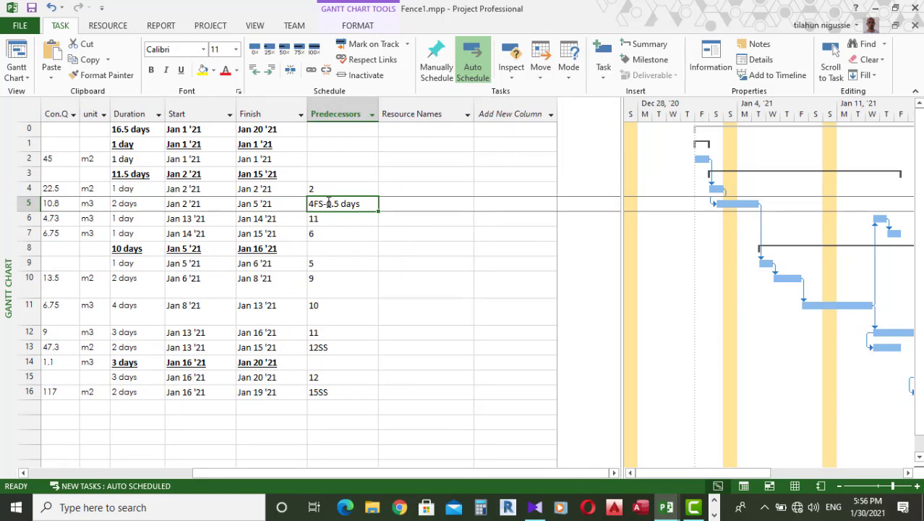
pyautogui.doubleClick(329, 203)
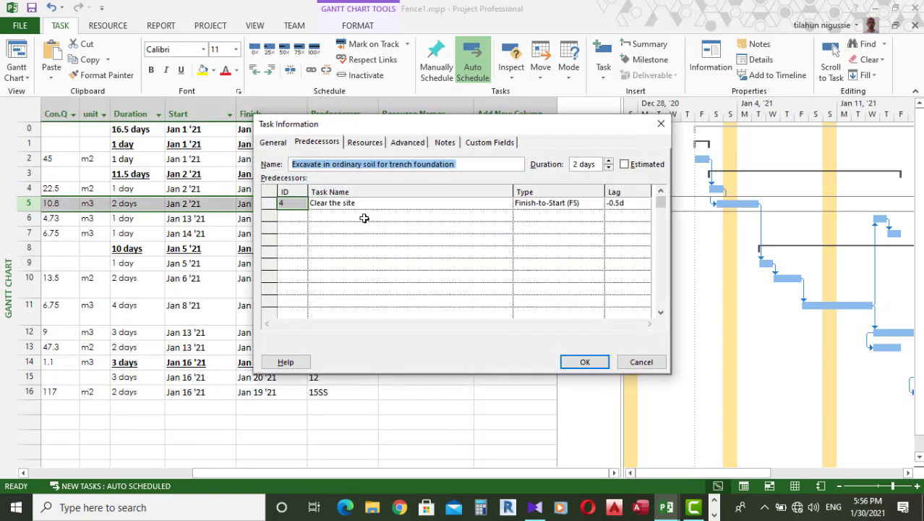
pyautogui.click(630, 204)
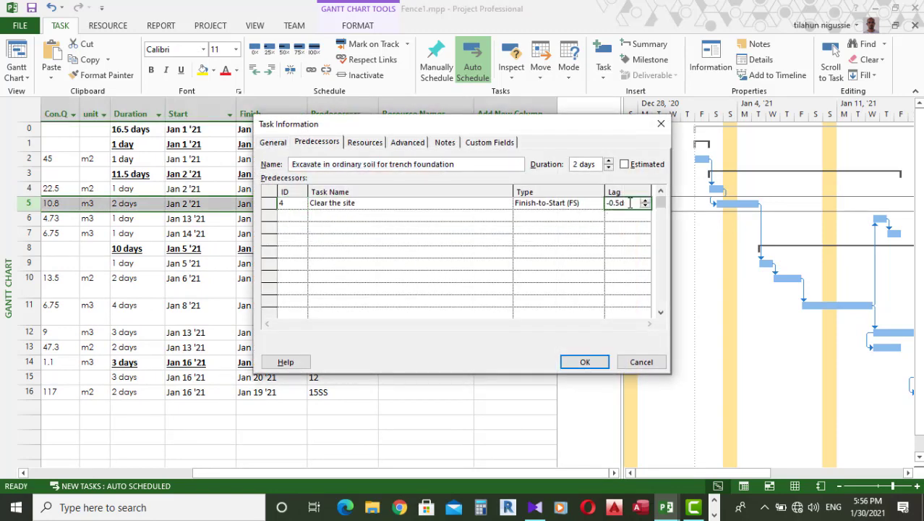
pyautogui.press('BackSpace')
pyautogui.press('BackSpace')
pyautogui.press('BackSpace')
pyautogui.press('BackSpace')
pyautogui.press('BackSpace')
pyautogui.write('0')
pyautogui.press('Return')
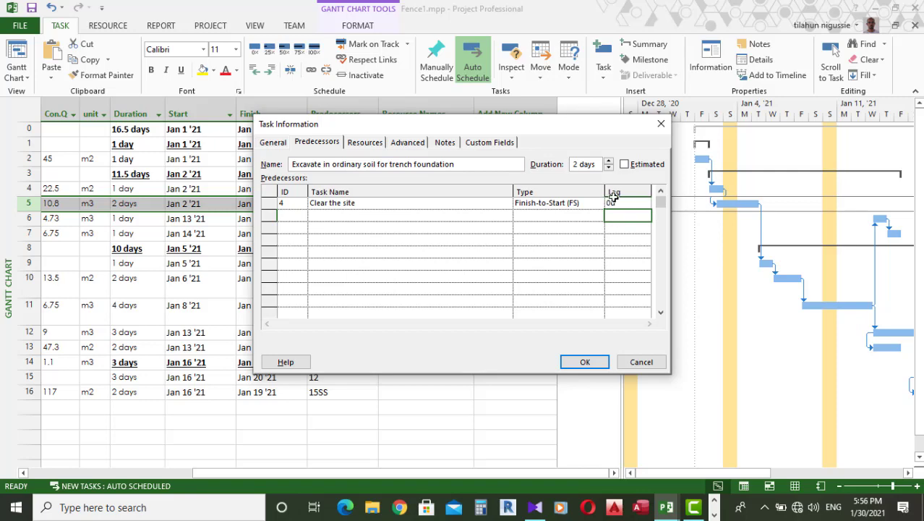
pyautogui.click(585, 363)
pyautogui.click(120, 132)
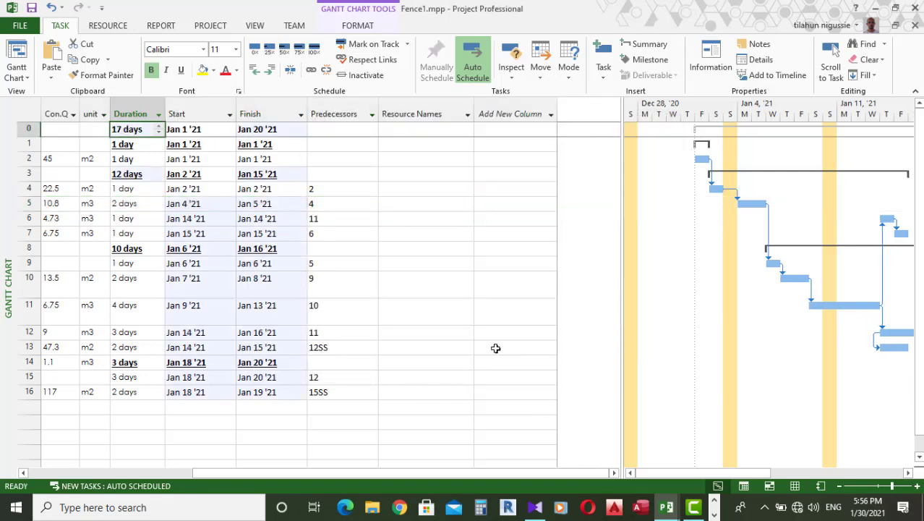
pyautogui.moveTo(505, 471); pyautogui.dragTo(463, 476)
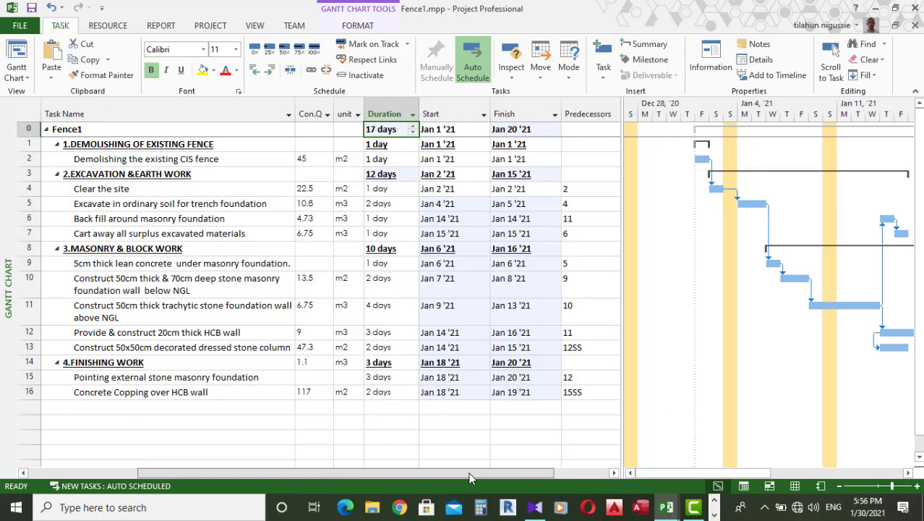
pyautogui.click(378, 249)
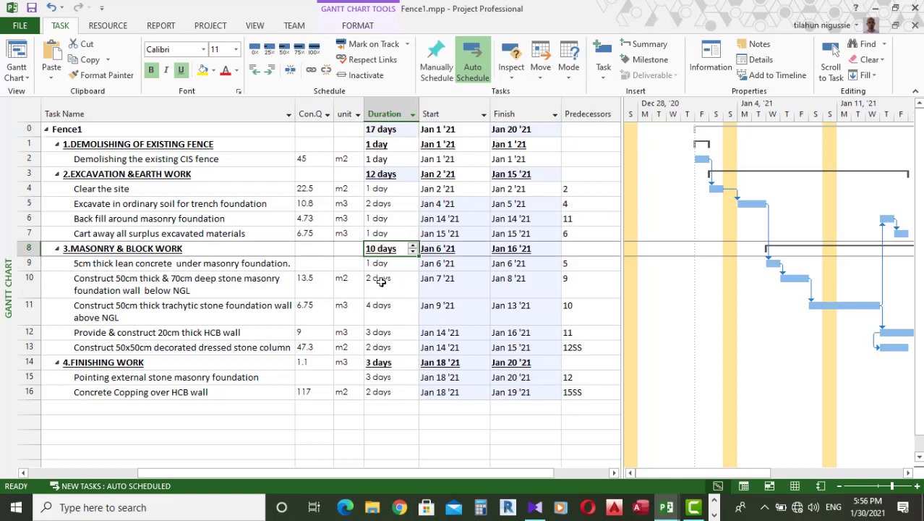
pyautogui.click(387, 133)
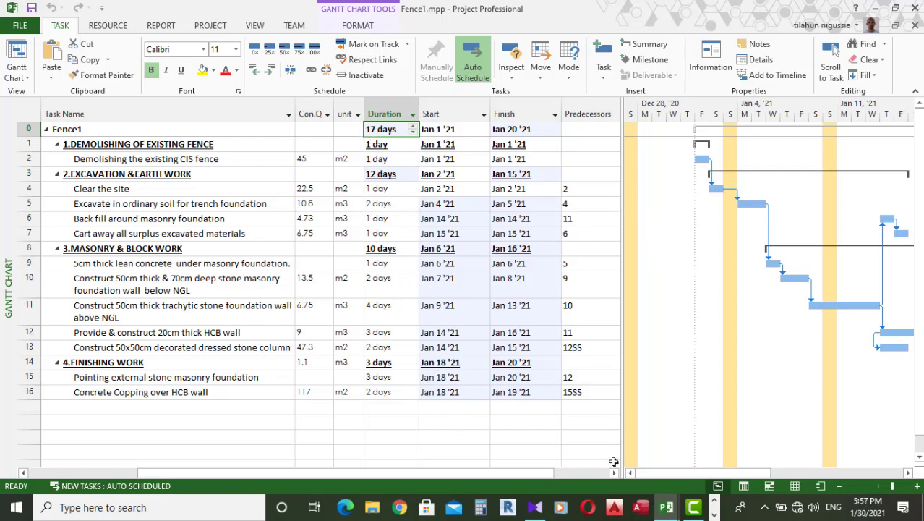
# Step: Widen the Gantt chart area beside the task table to show the bars through the finishing work, and save the project
pyautogui.moveTo(622, 451); pyautogui.dragTo(570, 444)
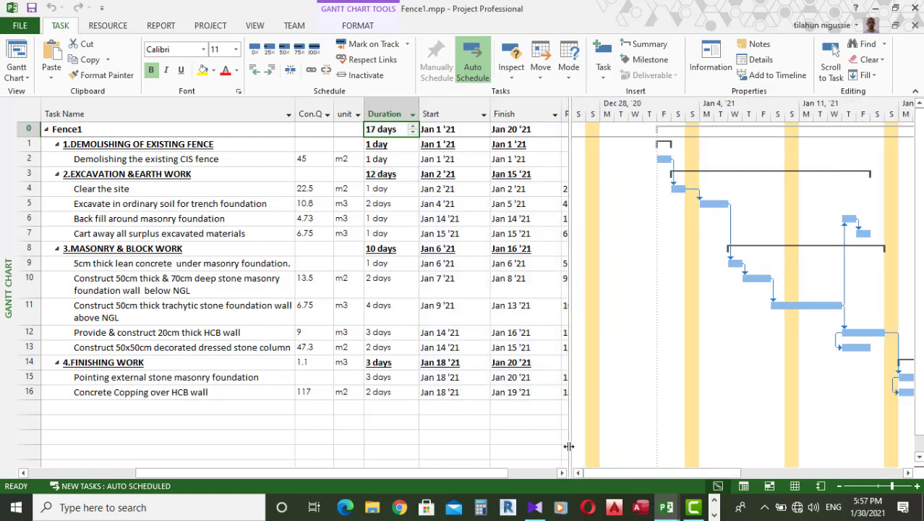
pyautogui.moveTo(702, 476); pyautogui.dragTo(750, 480)
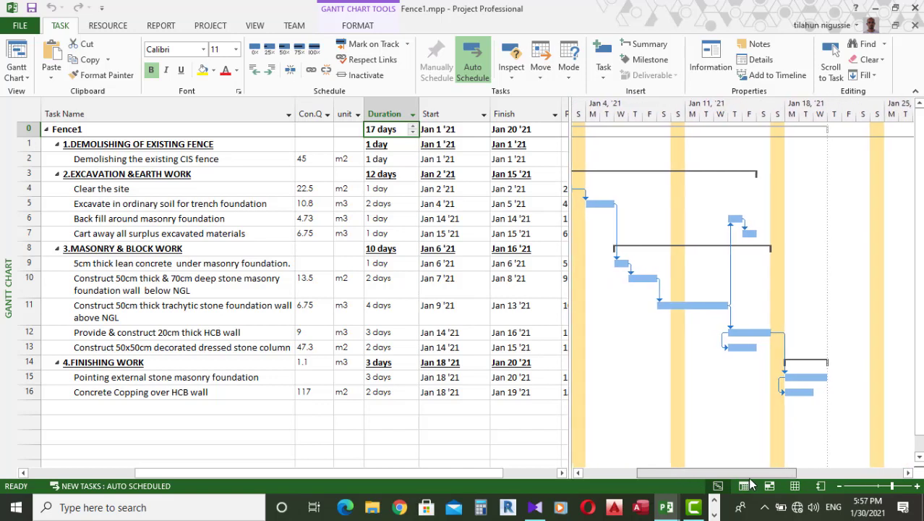
pyautogui.click(752, 231)
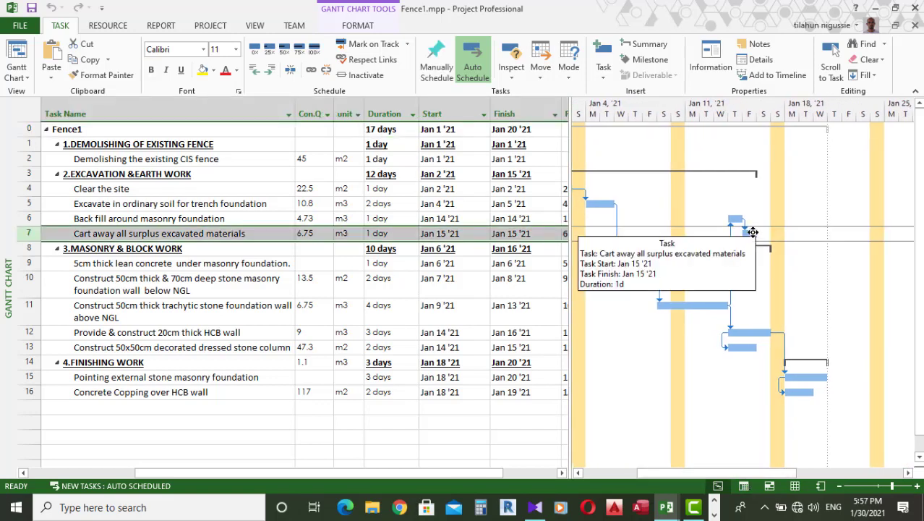
pyautogui.click(808, 391)
pyautogui.click(801, 377)
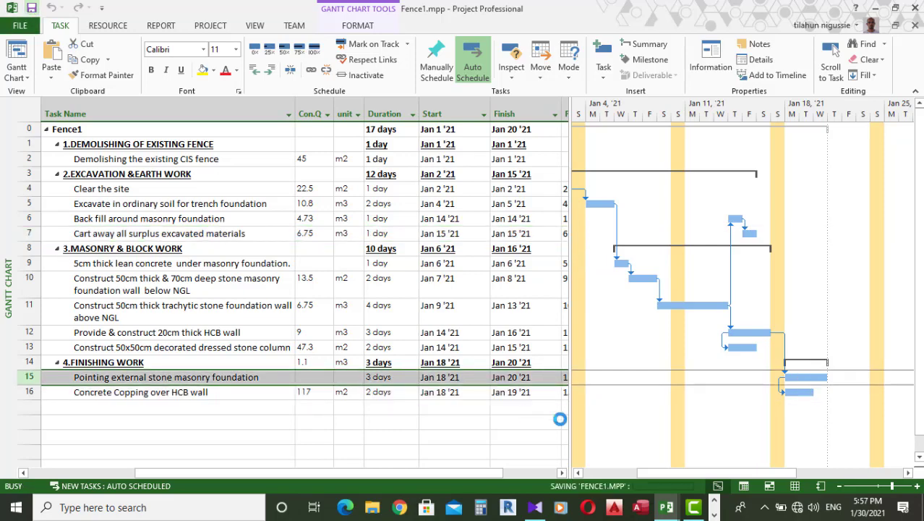
pyautogui.moveTo(492, 475); pyautogui.dragTo(515, 472)
pyautogui.moveTo(651, 475); pyautogui.dragTo(634, 472)
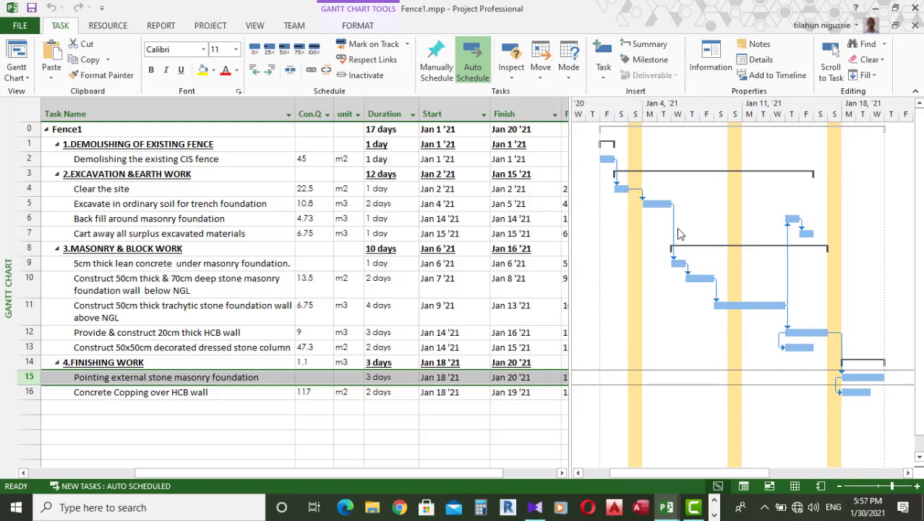
pyautogui.rightClick(684, 153)
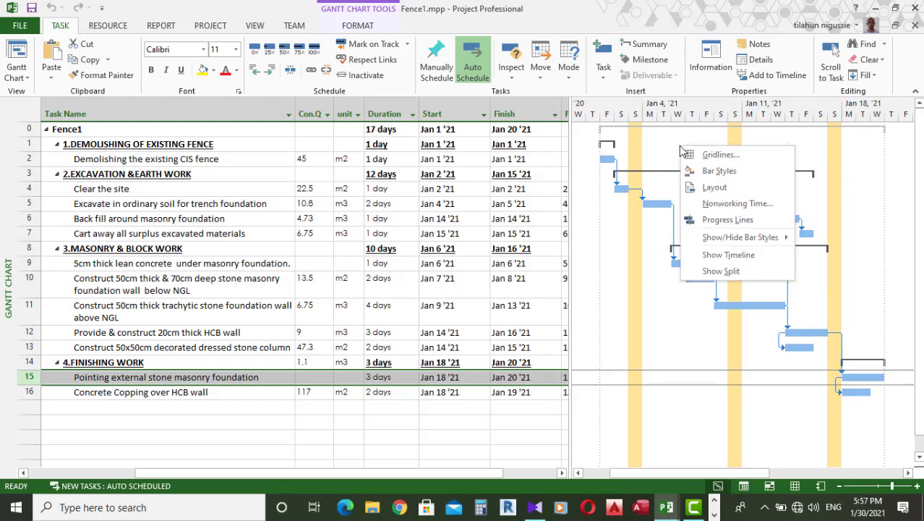
pyautogui.click(723, 169)
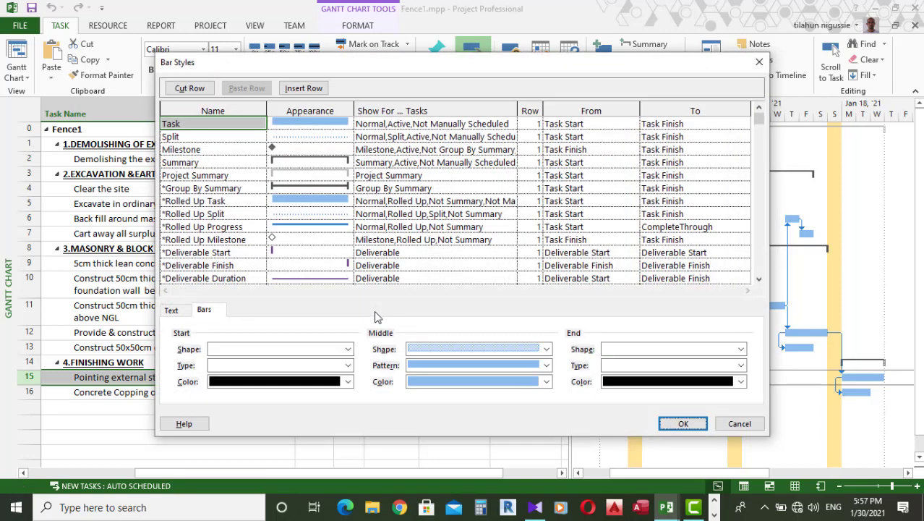
pyautogui.click(760, 65)
pyautogui.rightClick(680, 147)
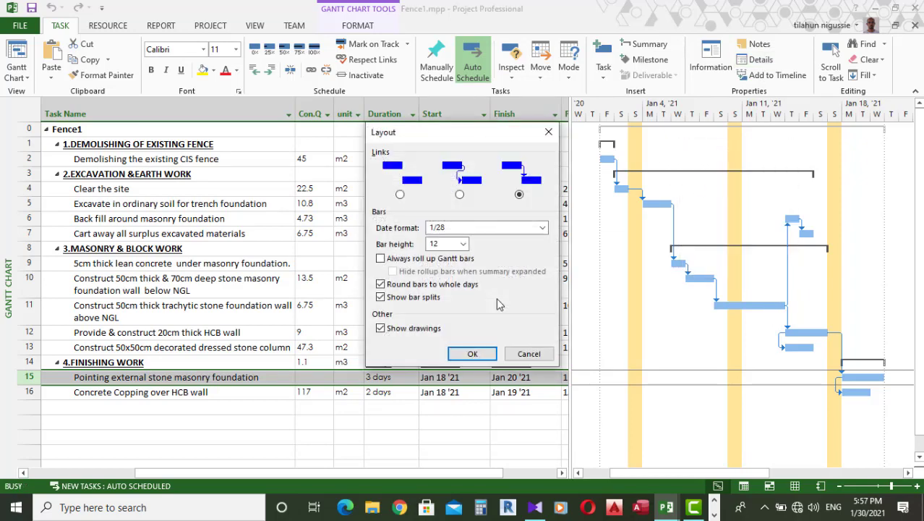
pyautogui.click(555, 128)
pyautogui.rightClick(672, 152)
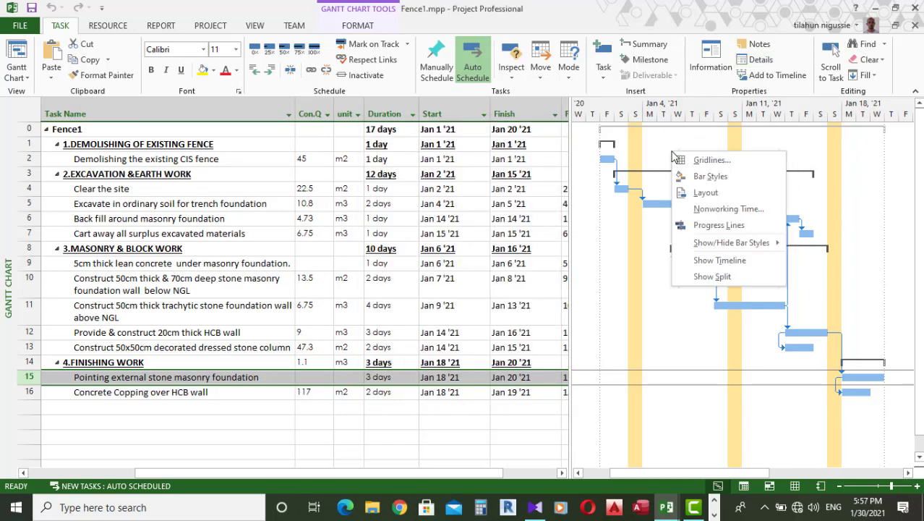
pyautogui.click(705, 192)
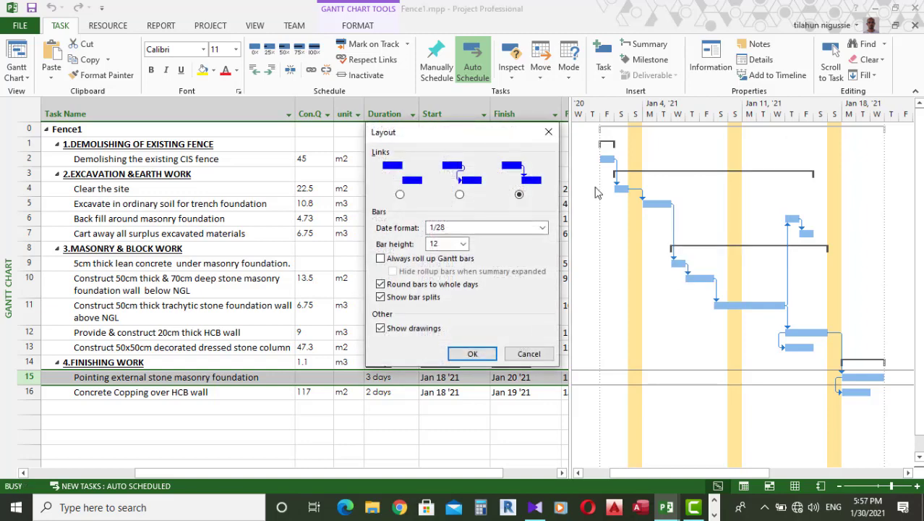
pyautogui.click(548, 132)
# Step: Remove Resource Names from the right-side text of the Task bar style
pyautogui.rightClick(667, 147)
pyautogui.click(705, 188)
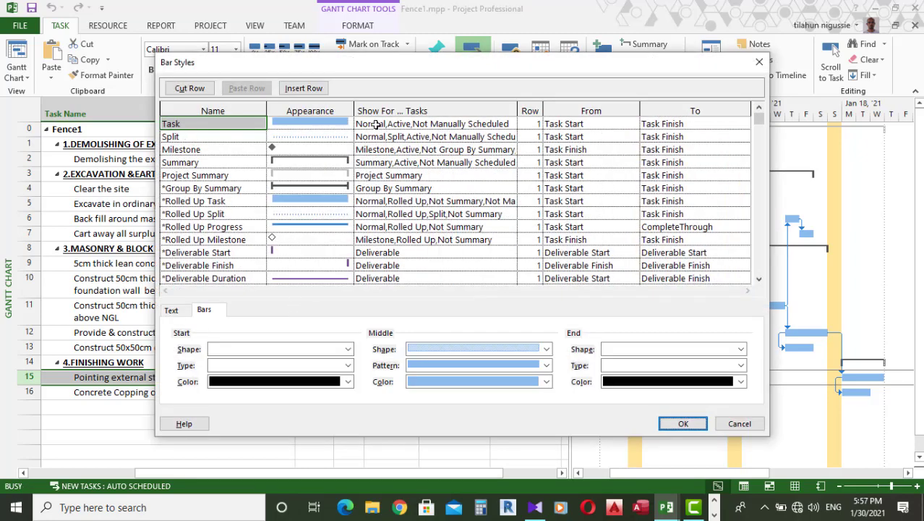
pyautogui.click(171, 309)
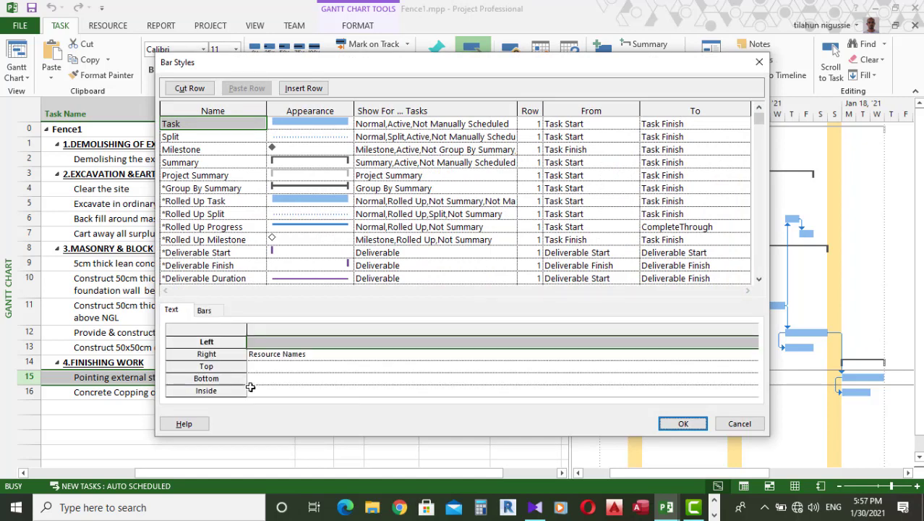
pyautogui.click(286, 355)
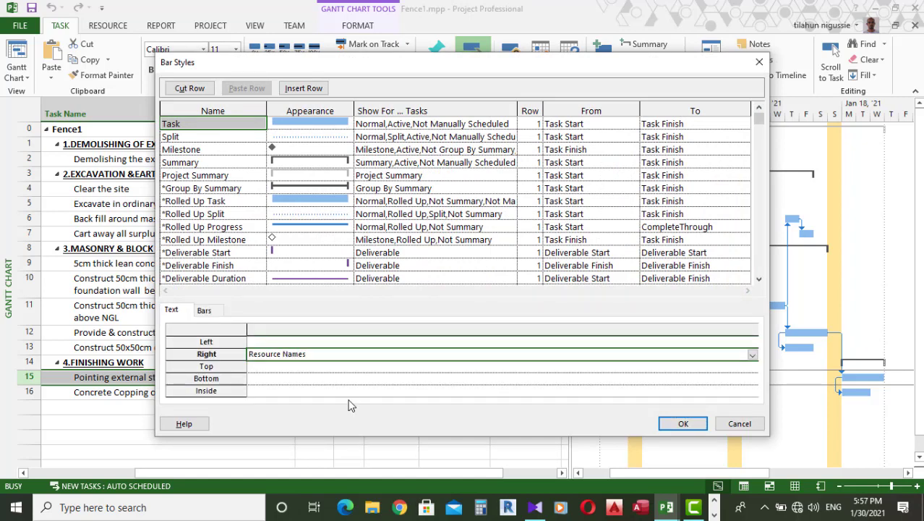
pyautogui.press('Delete')
# Step: Set the Summary bar style to show Name as its top text, apply the bar styles, and check the chart labels
pyautogui.click(180, 163)
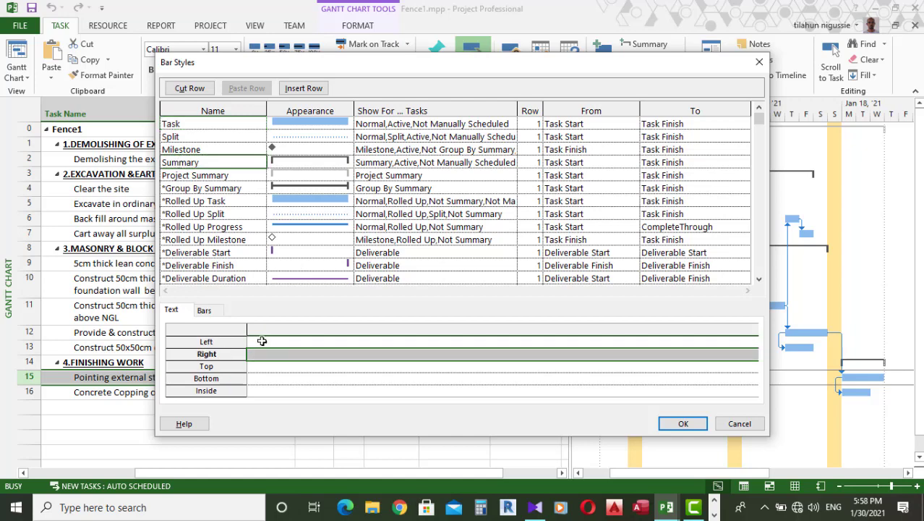
pyautogui.click(266, 366)
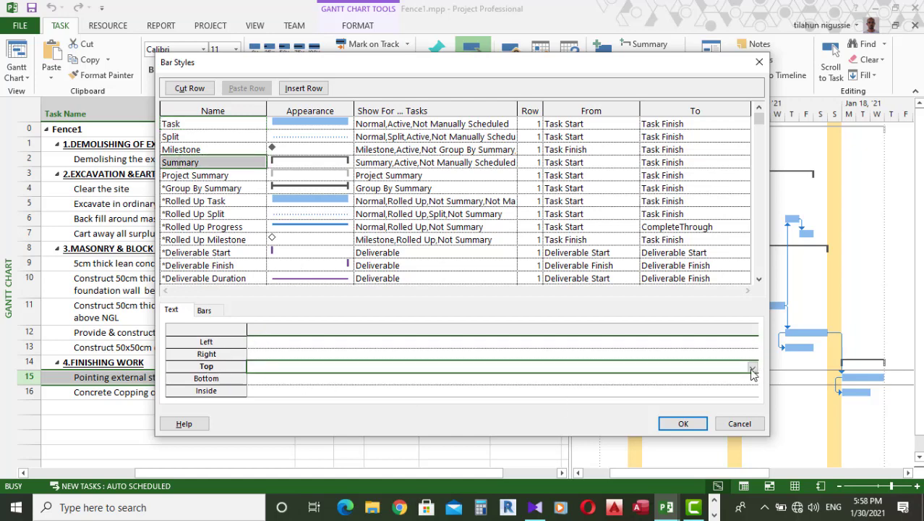
pyautogui.click(753, 368)
pyautogui.moveTo(753, 76); pyautogui.dragTo(736, 317)
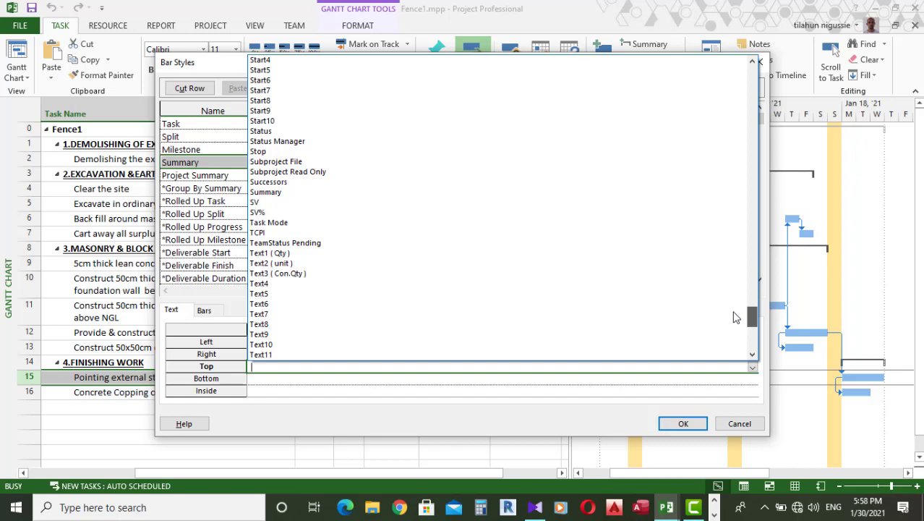
pyautogui.moveTo(735, 316); pyautogui.dragTo(731, 259)
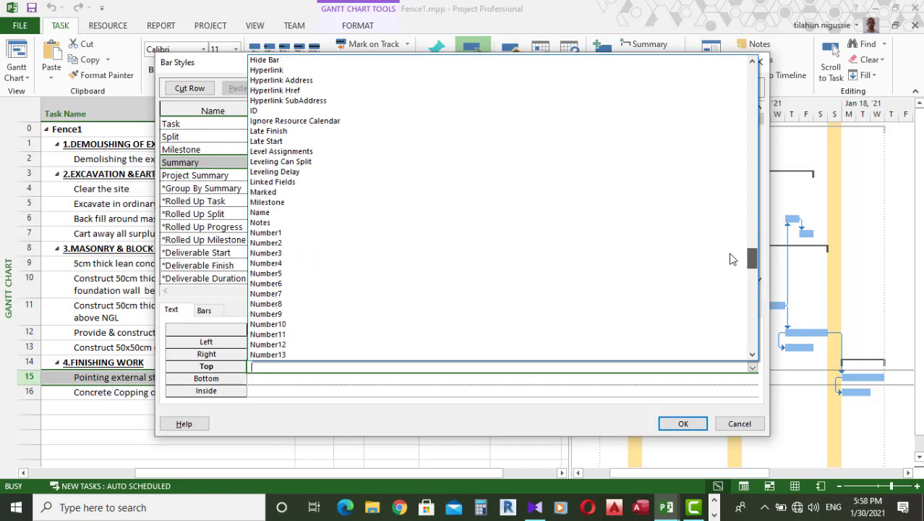
pyautogui.click(258, 211)
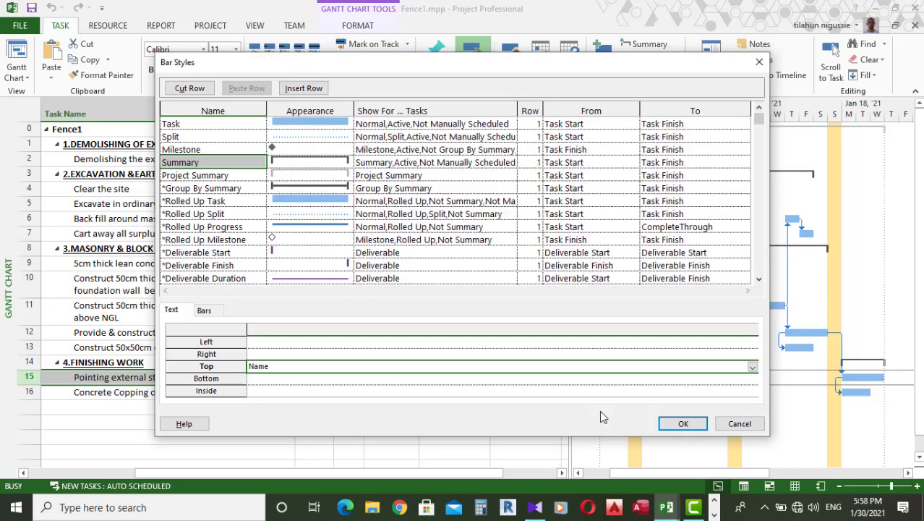
pyautogui.click(683, 423)
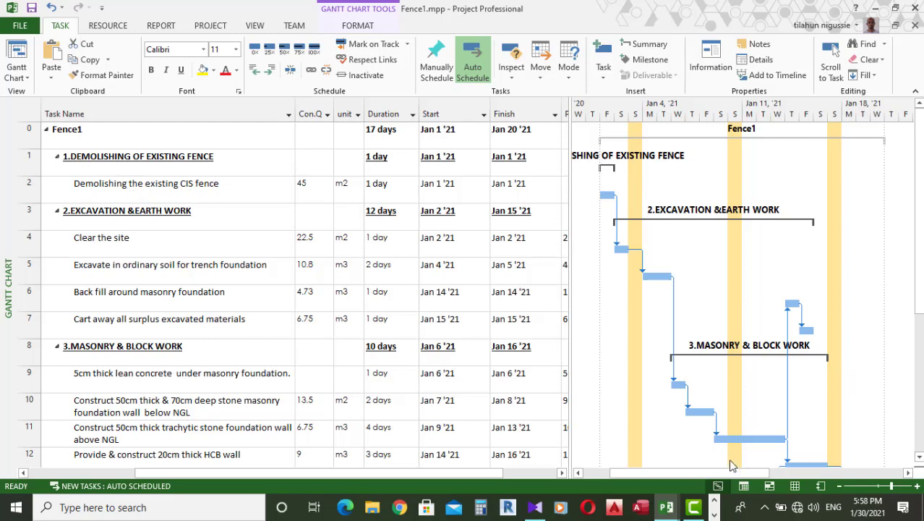
pyautogui.moveTo(698, 473); pyautogui.dragTo(725, 474)
pyautogui.scroll(-4, 722, 411)
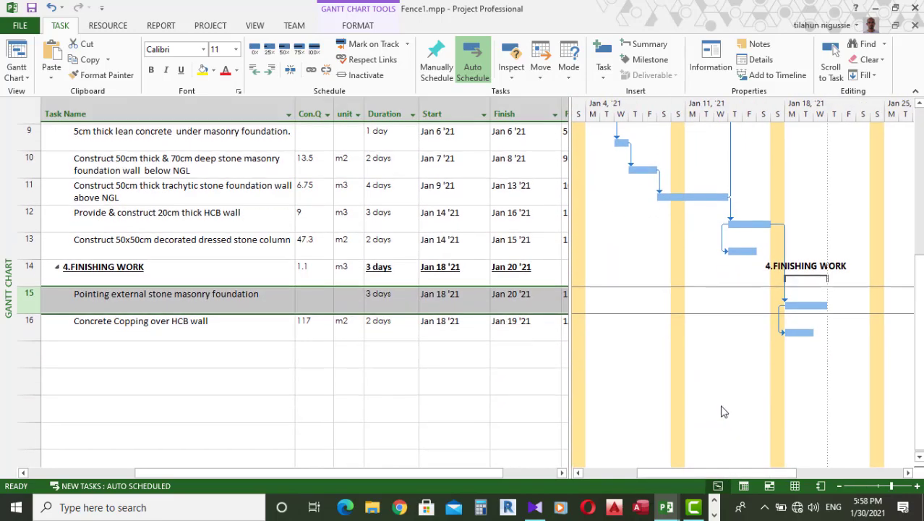
pyautogui.scroll(4, 722, 411)
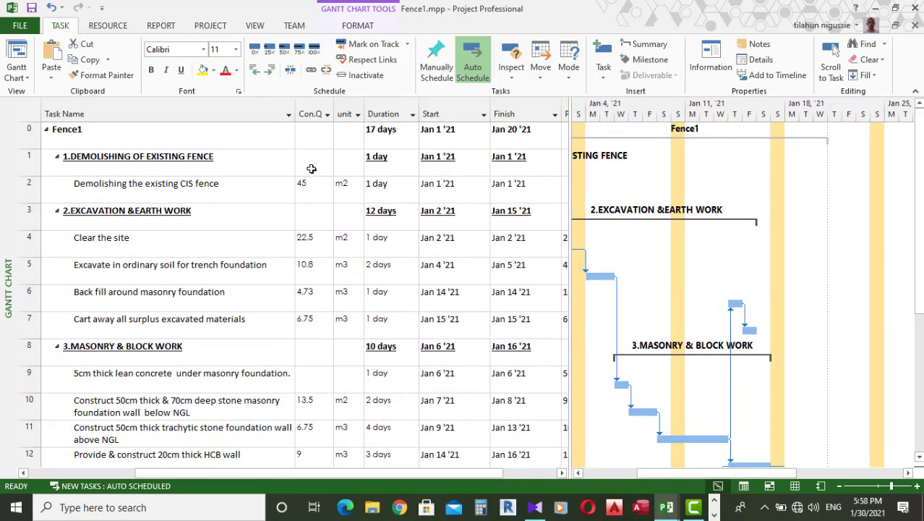
# Step: Set the Task bar style to show Duration as its inside text and apply the bar styles
pyautogui.rightClick(729, 175)
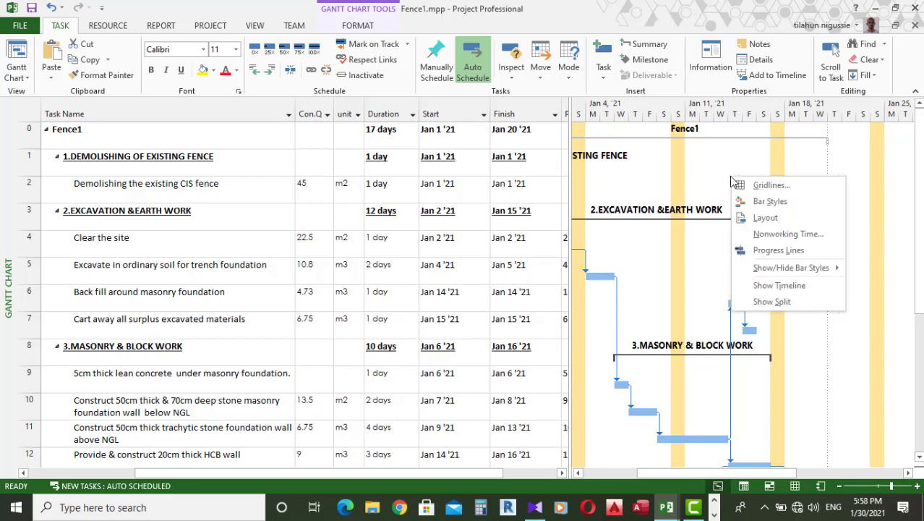
pyautogui.click(773, 203)
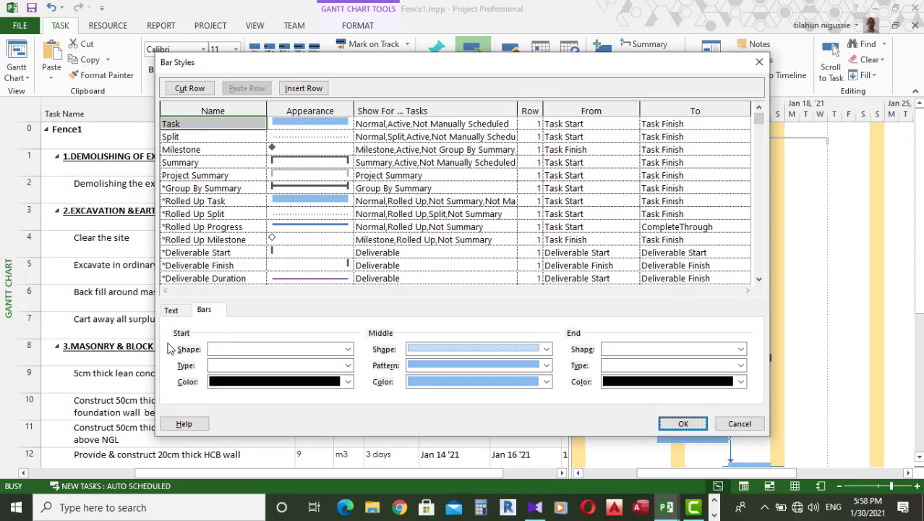
pyautogui.click(171, 310)
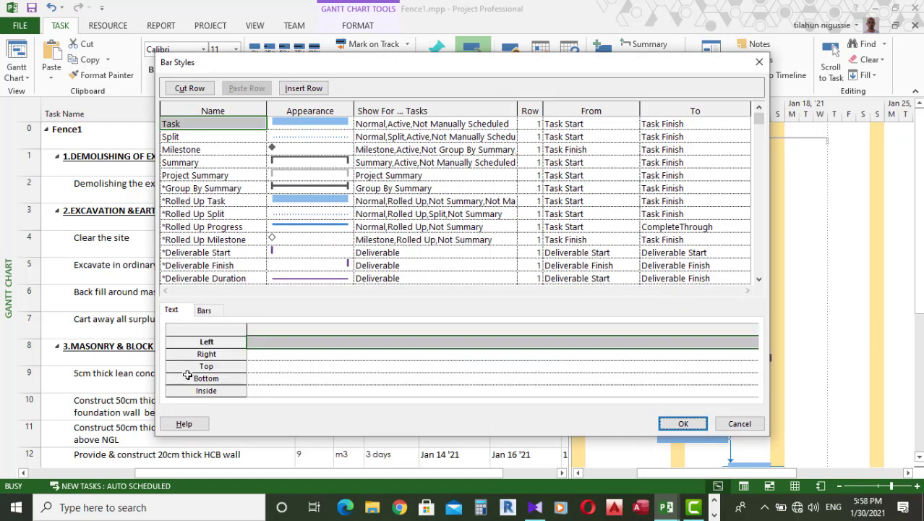
pyautogui.click(263, 355)
pyautogui.click(259, 366)
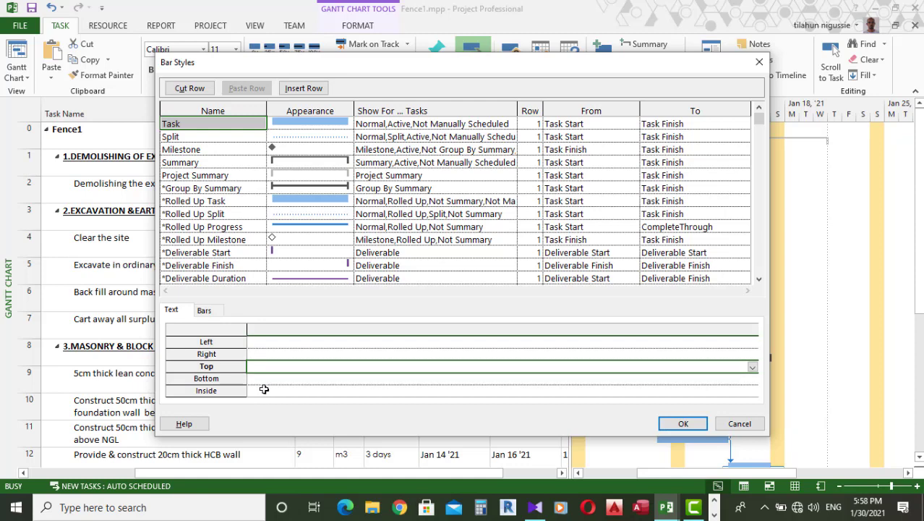
pyautogui.click(263, 382)
pyautogui.click(267, 391)
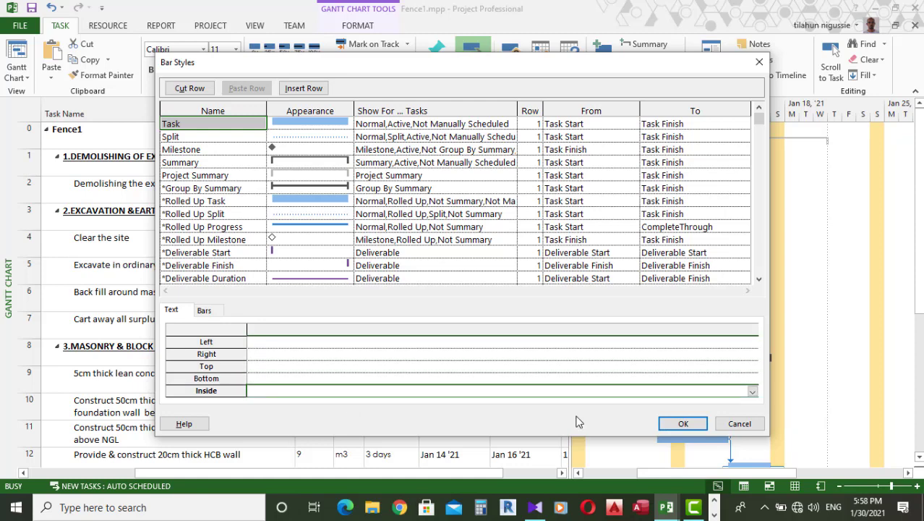
pyautogui.click(753, 393)
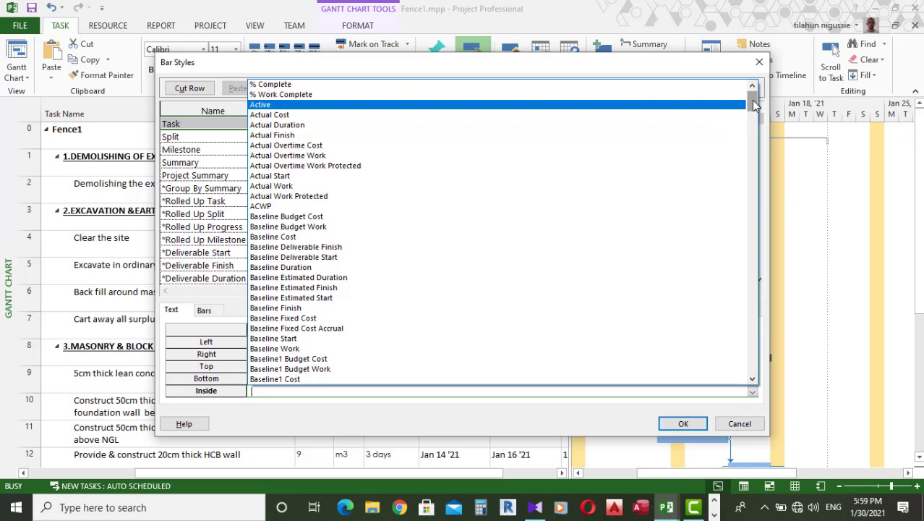
pyautogui.moveTo(755, 105); pyautogui.dragTo(763, 237)
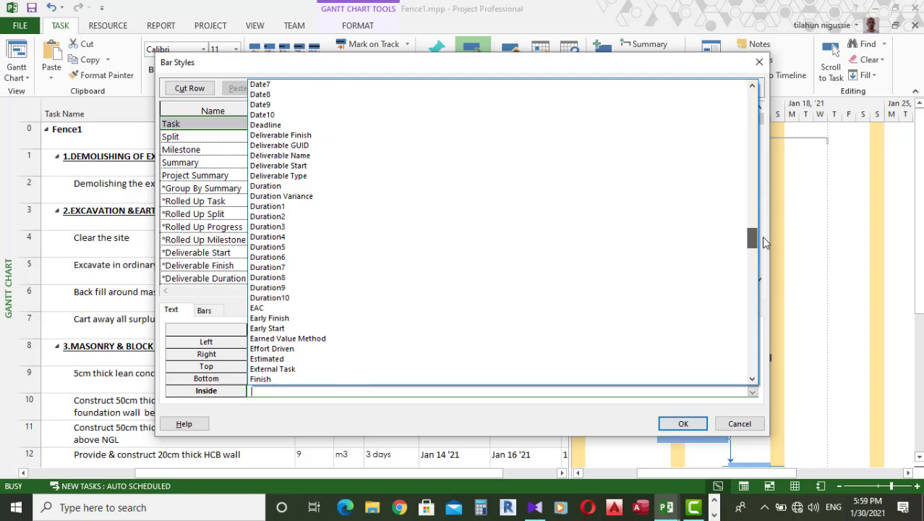
pyautogui.click(267, 190)
pyautogui.click(684, 423)
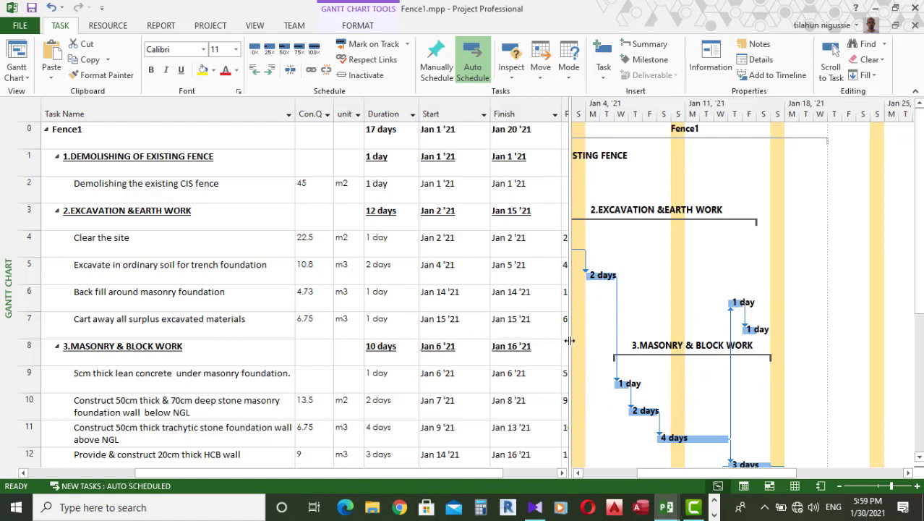
# Step: Clear the Name field from the Summary bar style's top text and apply the bar styles
pyautogui.rightClick(723, 170)
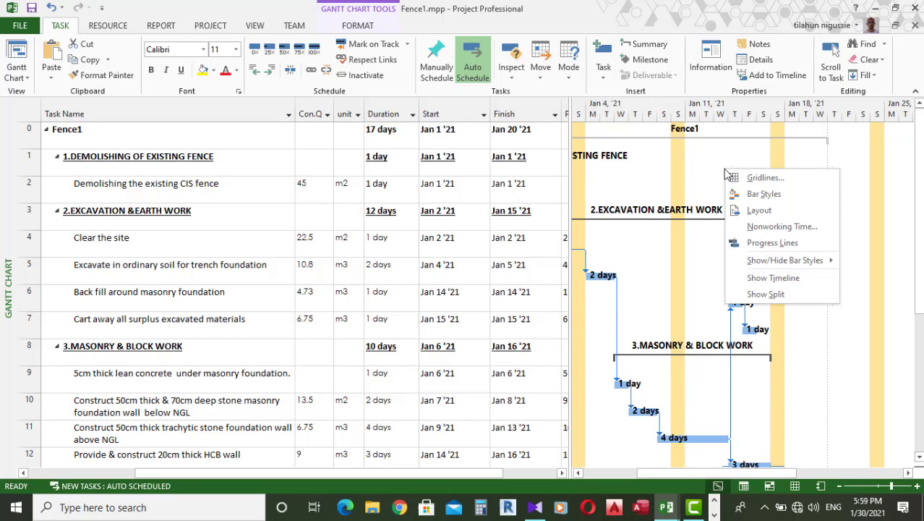
pyautogui.click(762, 194)
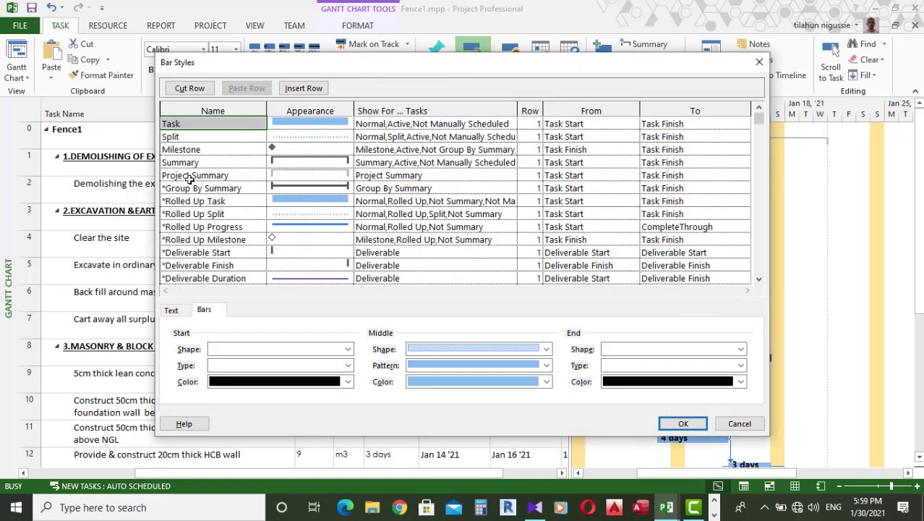
pyautogui.click(185, 163)
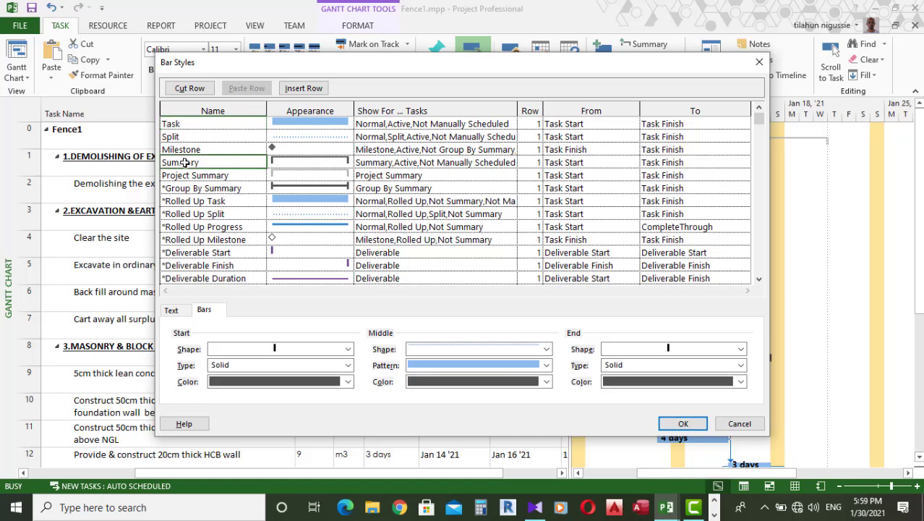
pyautogui.click(171, 309)
pyautogui.click(261, 367)
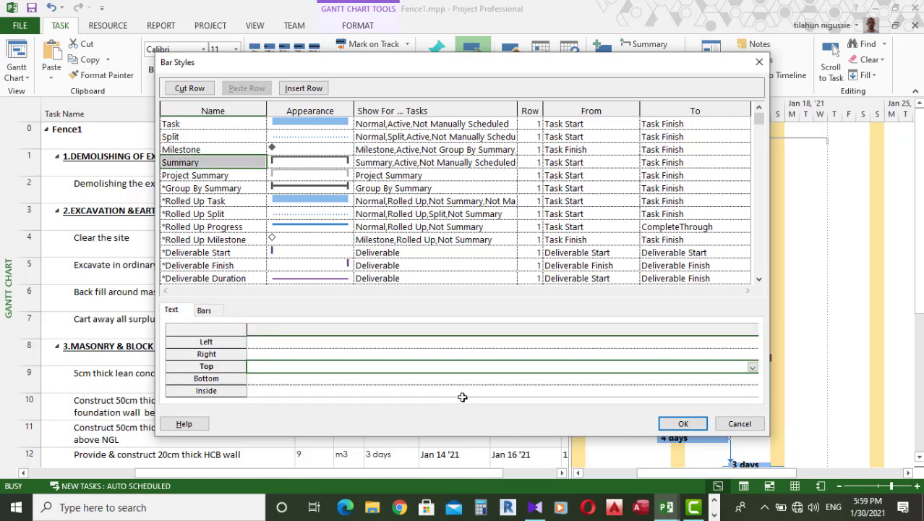
pyautogui.click(684, 424)
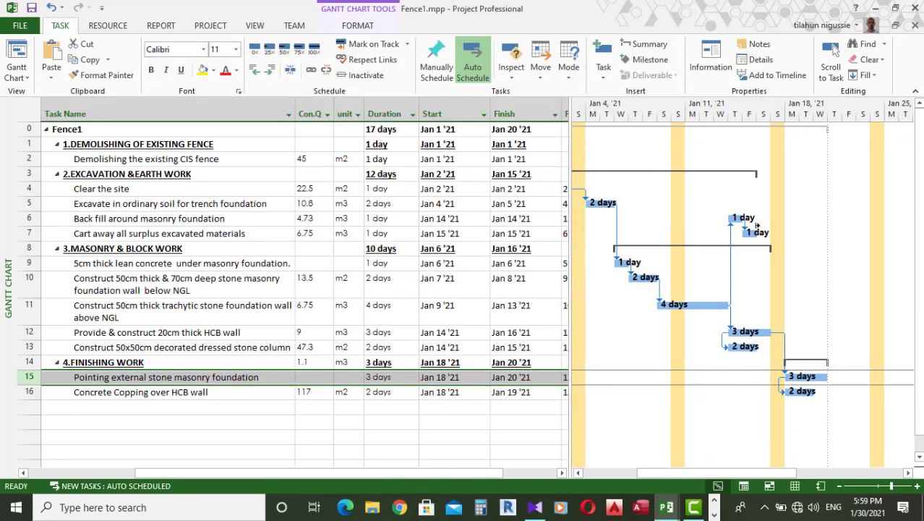
pyautogui.moveTo(694, 474); pyautogui.dragTo(673, 471)
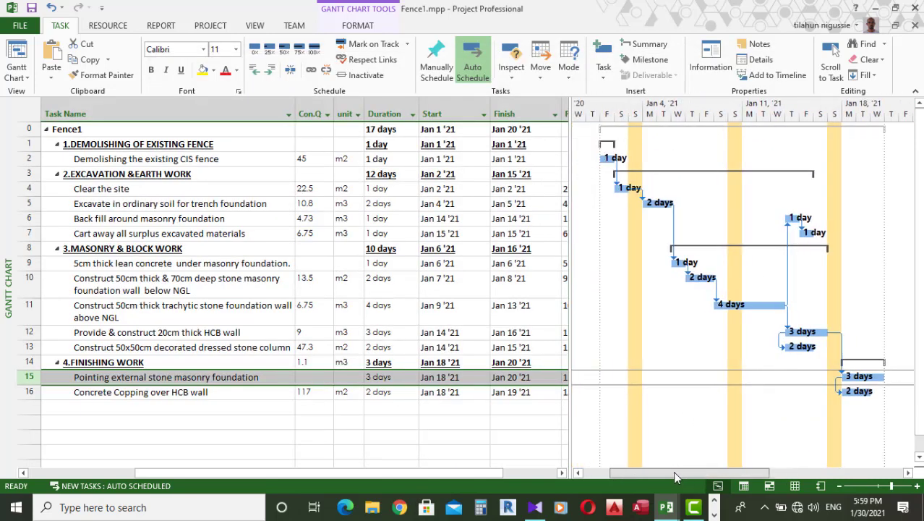
# Step: Remove Duration from the inside text of the Task bar style and apply the bar styles
pyautogui.rightClick(672, 152)
pyautogui.click(695, 172)
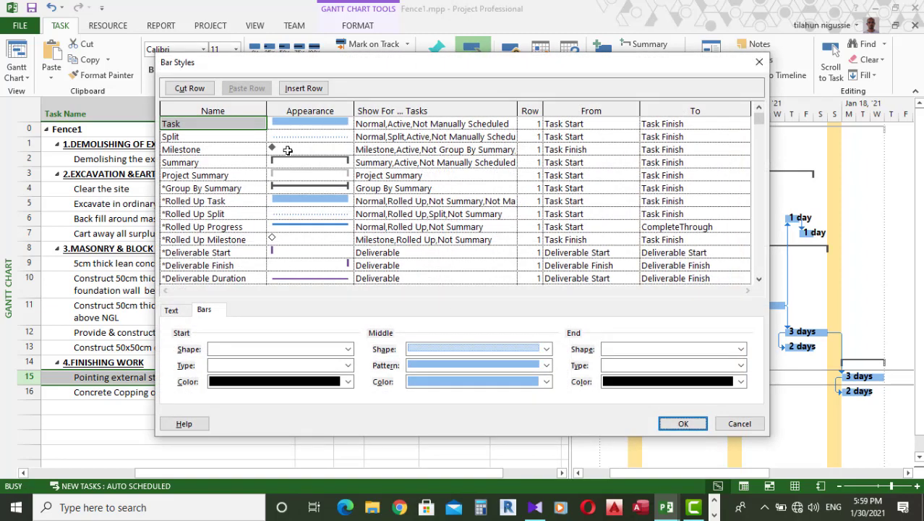
pyautogui.click(171, 311)
pyautogui.click(269, 392)
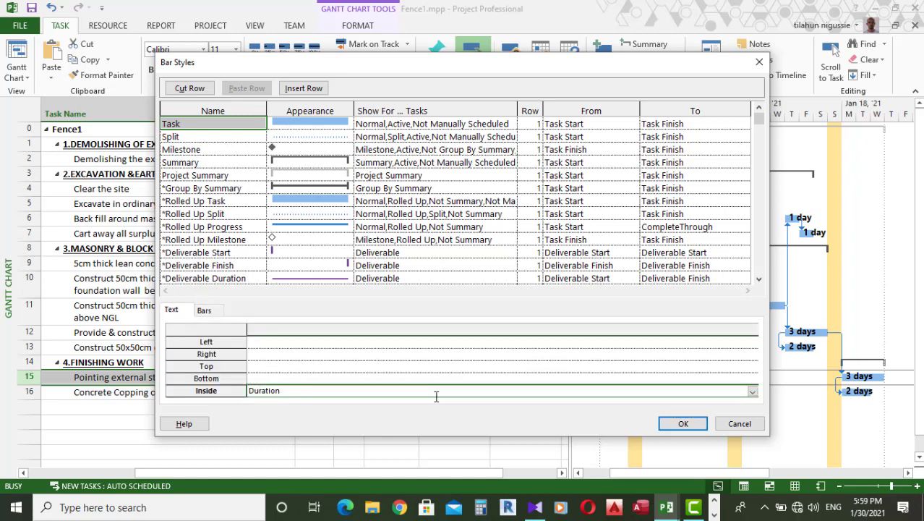
pyautogui.press('Delete')
pyautogui.click(684, 423)
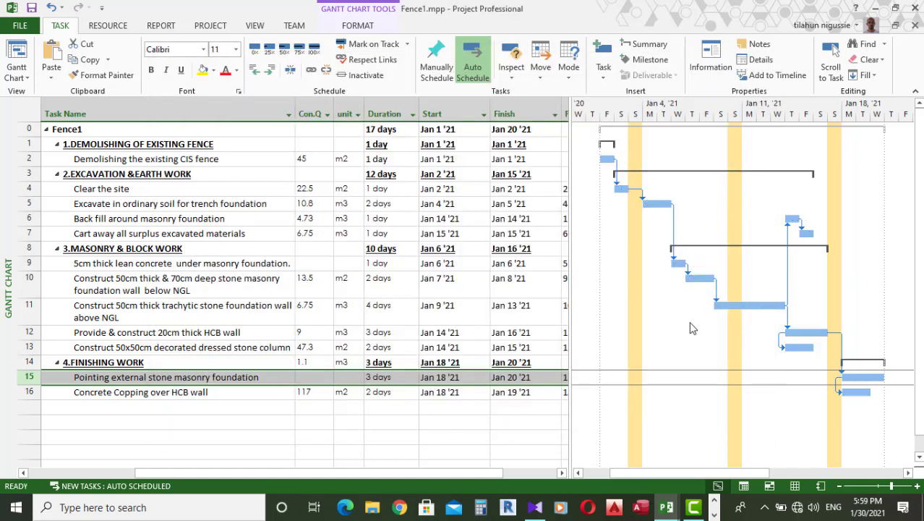
# Step: Show critical tasks on the Gantt chart and check the total duration of Fence1
pyautogui.rightClick(671, 150)
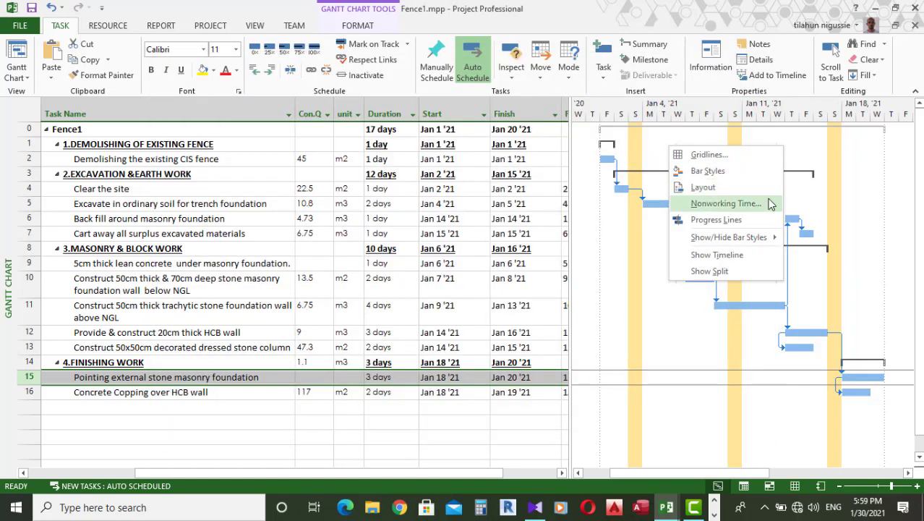
pyautogui.moveTo(749, 244)
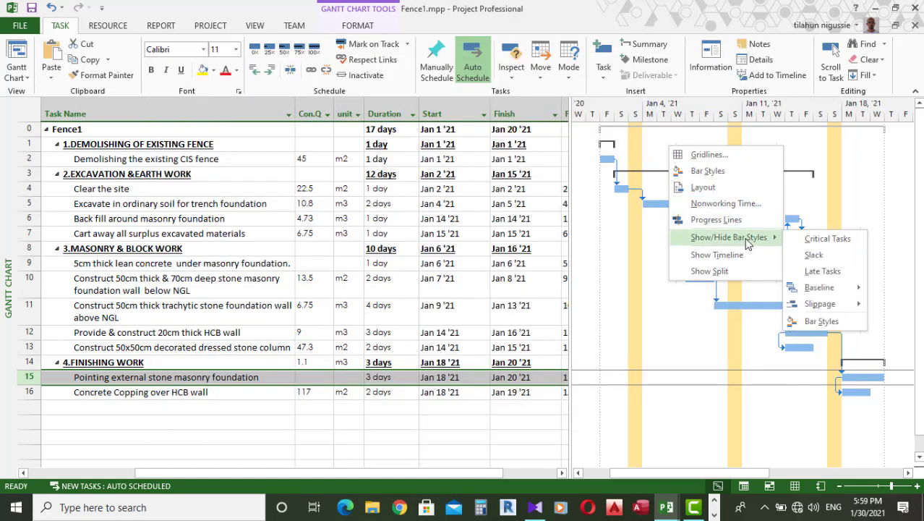
pyautogui.click(847, 246)
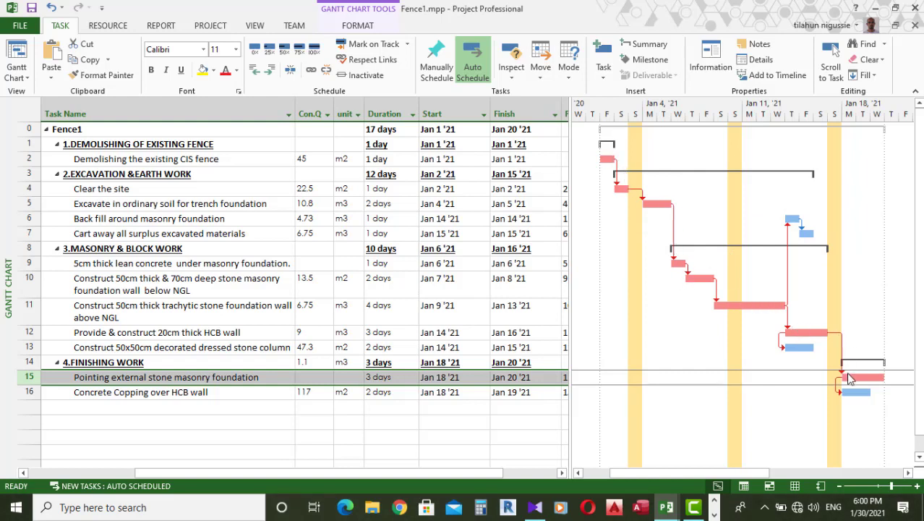
pyautogui.moveTo(881, 378)
pyautogui.click(387, 129)
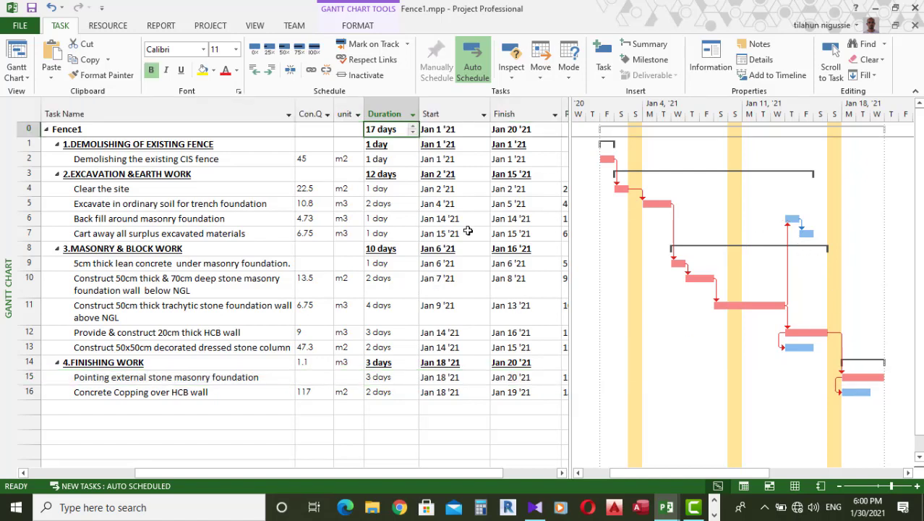
# Step: Set the duration of Cart away all surplus excavated materials to 2 days and Back fill around masonry foundation to 4 days
pyautogui.click(380, 230)
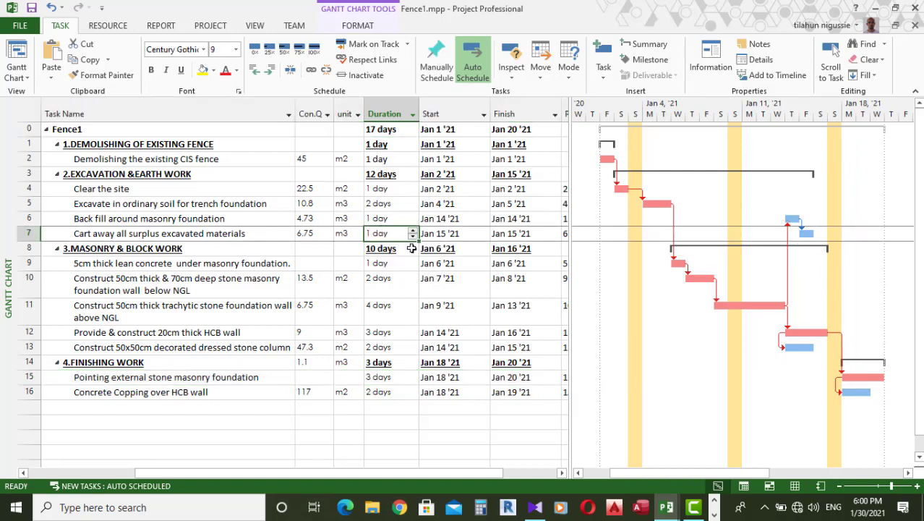
pyautogui.click(412, 231)
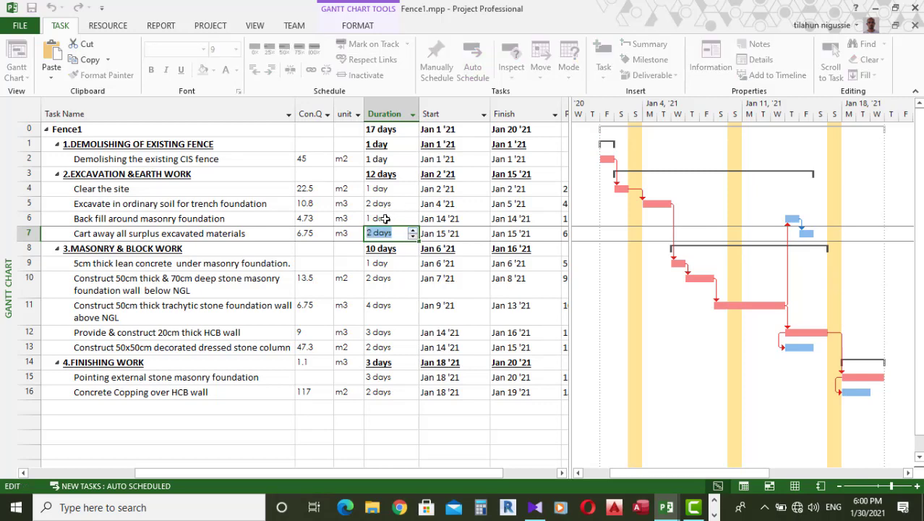
pyautogui.click(382, 219)
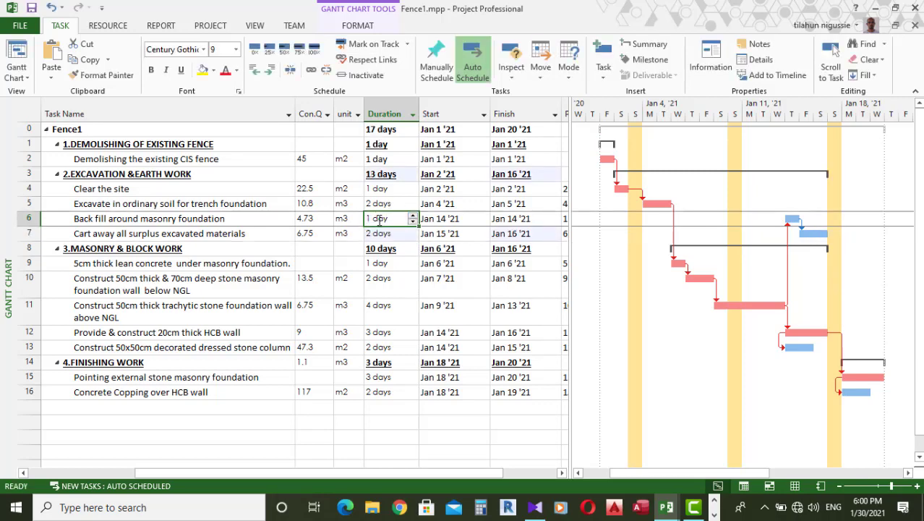
pyautogui.doubleClick(415, 218)
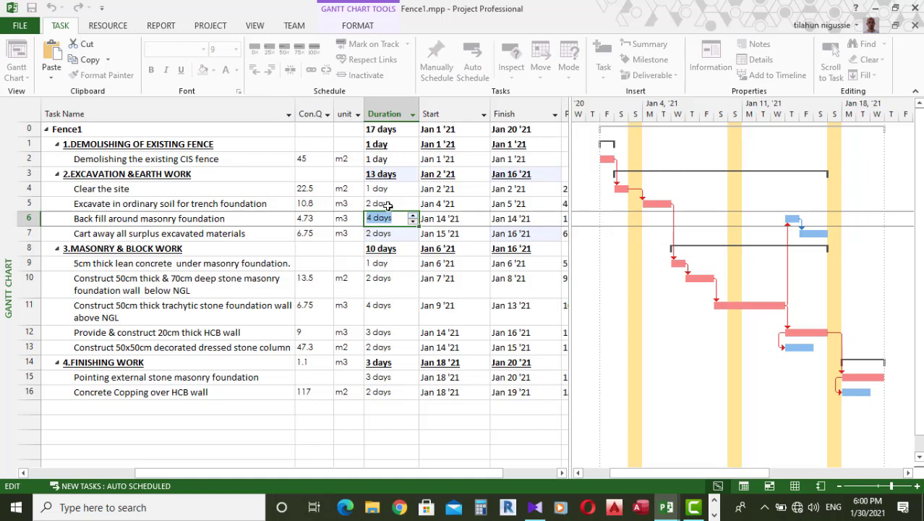
pyautogui.click(385, 203)
pyautogui.click(385, 219)
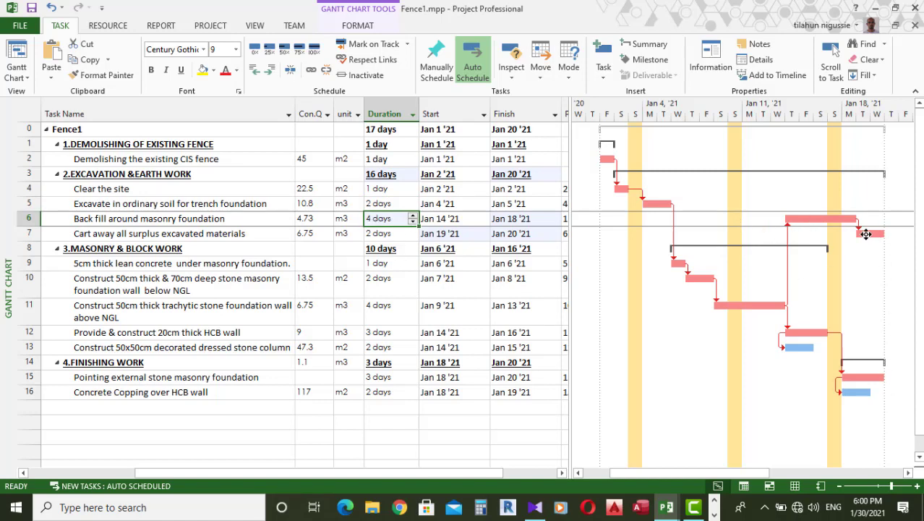
# Step: Set the duration of Back fill around masonry foundation to 3 days
pyautogui.click(413, 222)
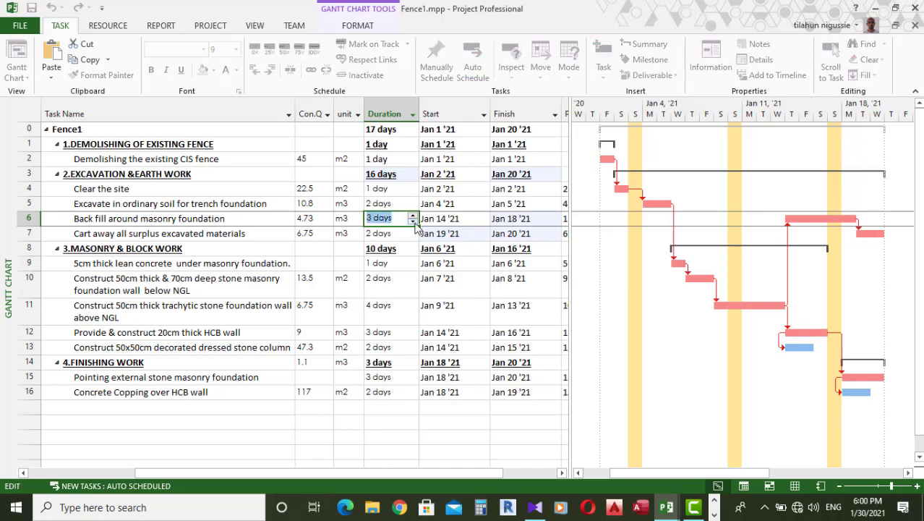
pyautogui.click(452, 203)
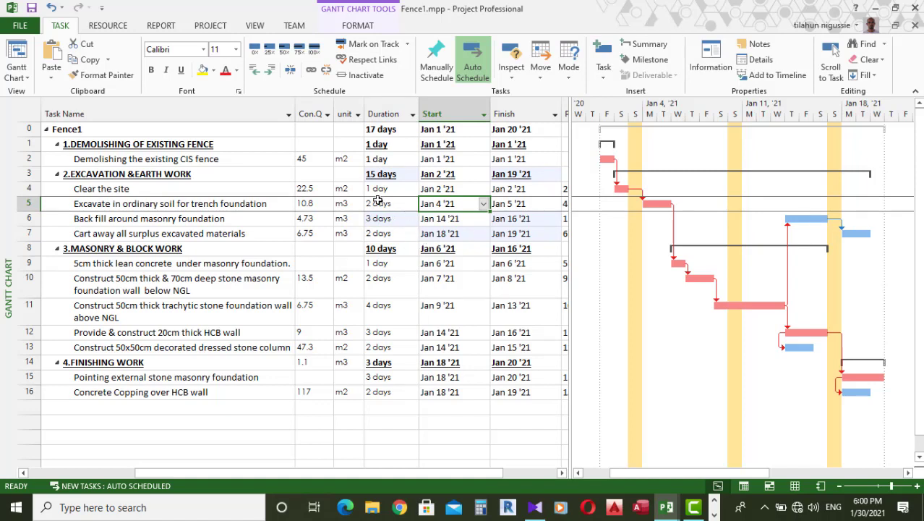
pyautogui.click(391, 219)
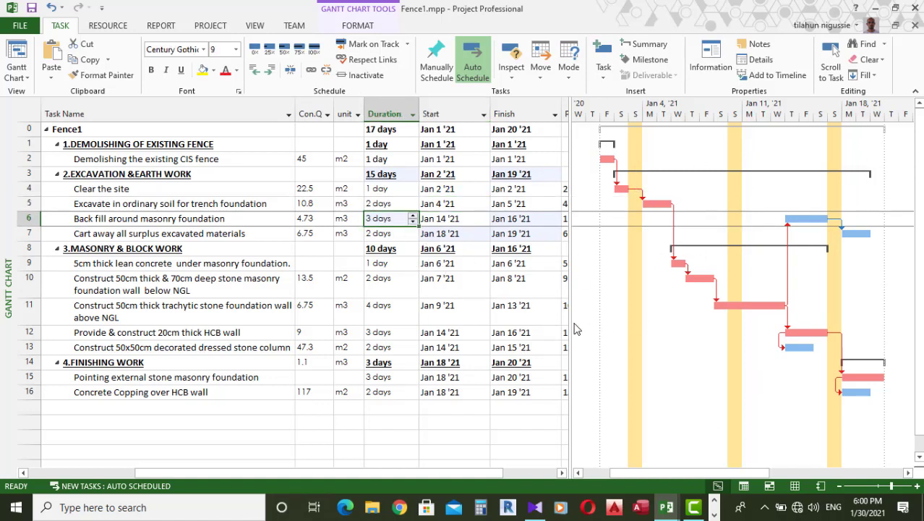
# Step: Widen the Gantt chart area slightly and set its timescale to show three tiers (Top, Middle, Bottom)
pyautogui.moveTo(571, 322); pyautogui.dragTo(562, 324)
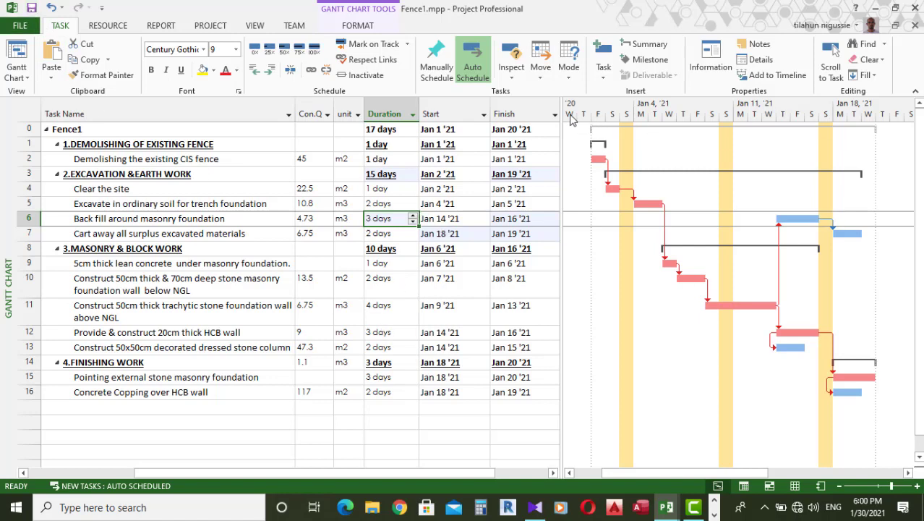
pyautogui.rightClick(691, 108)
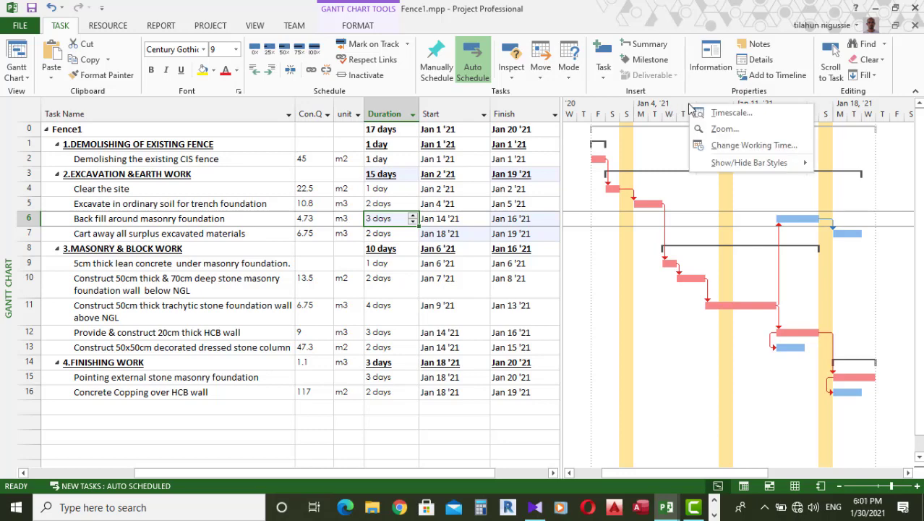
pyautogui.click(732, 113)
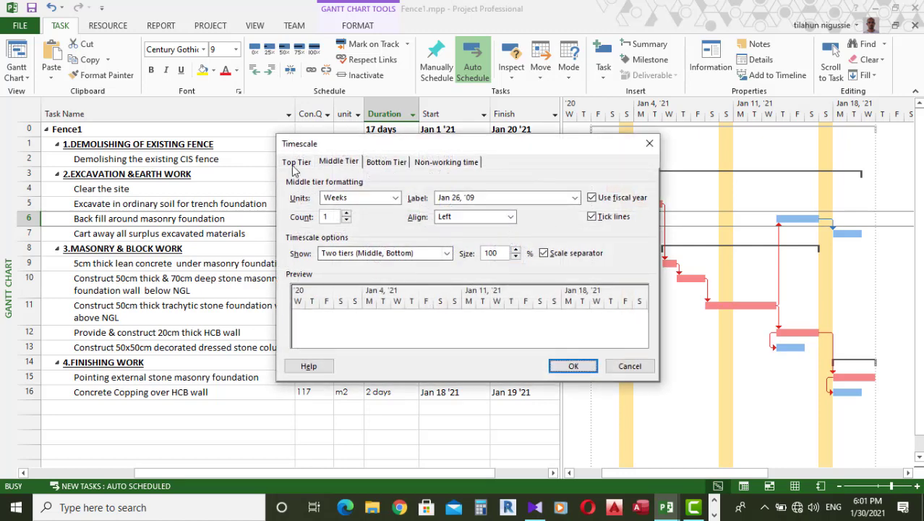
pyautogui.click(296, 164)
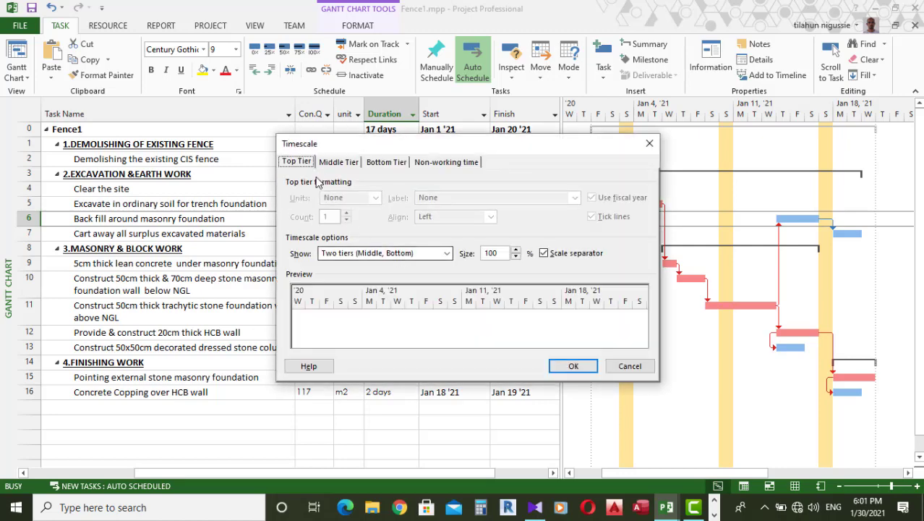
pyautogui.click(335, 257)
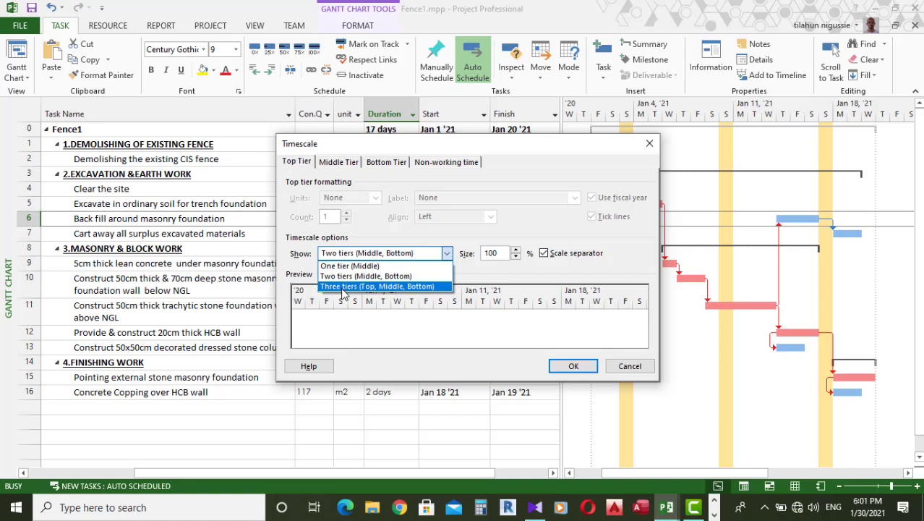
pyautogui.click(343, 286)
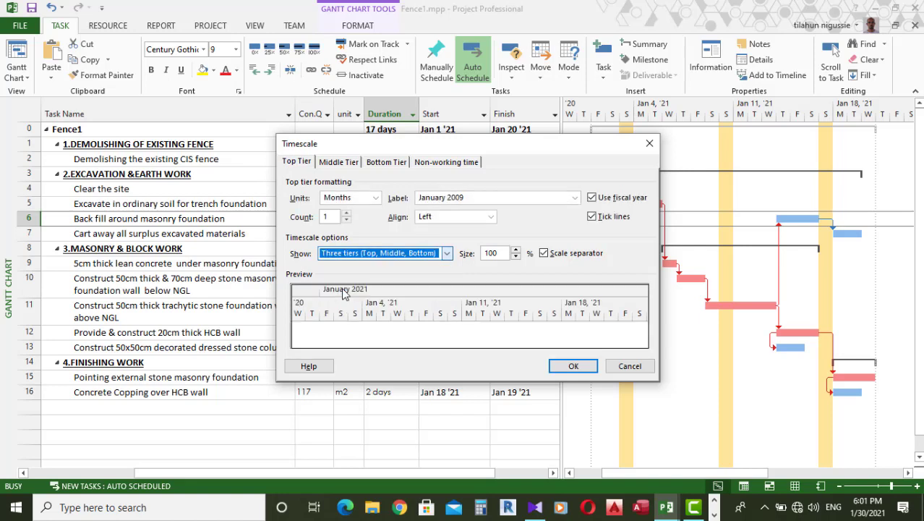
# Step: Reduce the timescale to two tiers (Middle, Bottom) and set the middle tier's units to Months
pyautogui.click(367, 255)
pyautogui.click(365, 276)
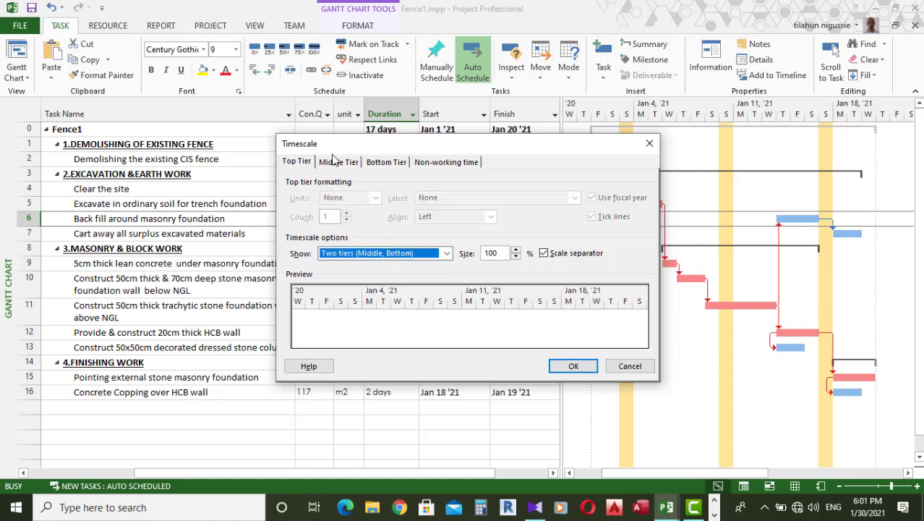
pyautogui.click(338, 162)
pyautogui.click(385, 162)
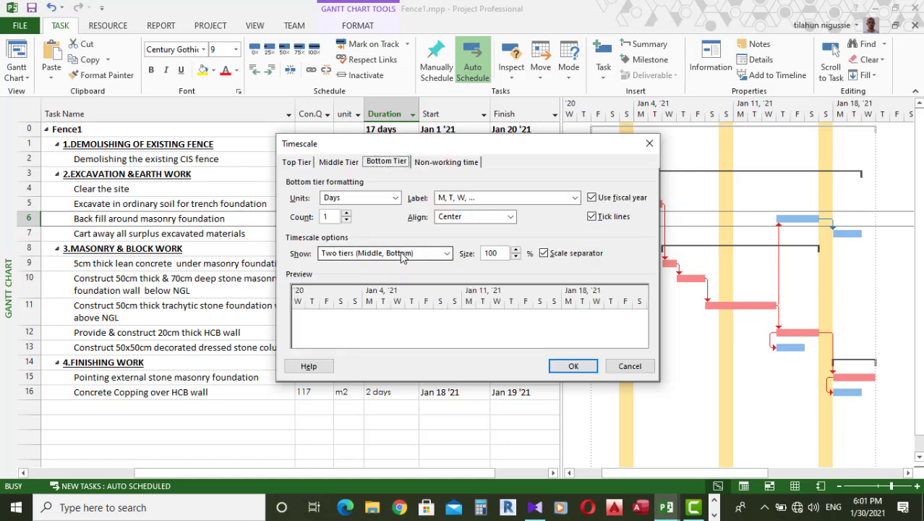
pyautogui.click(338, 162)
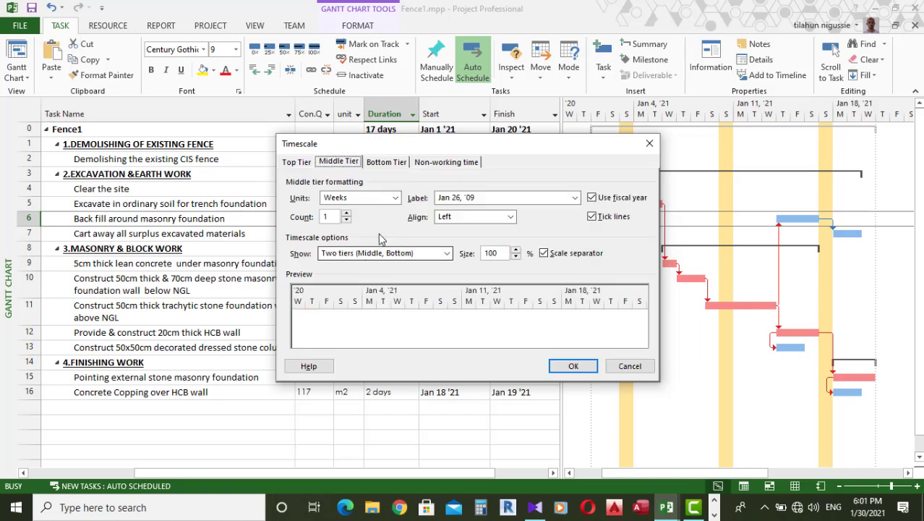
pyautogui.click(396, 198)
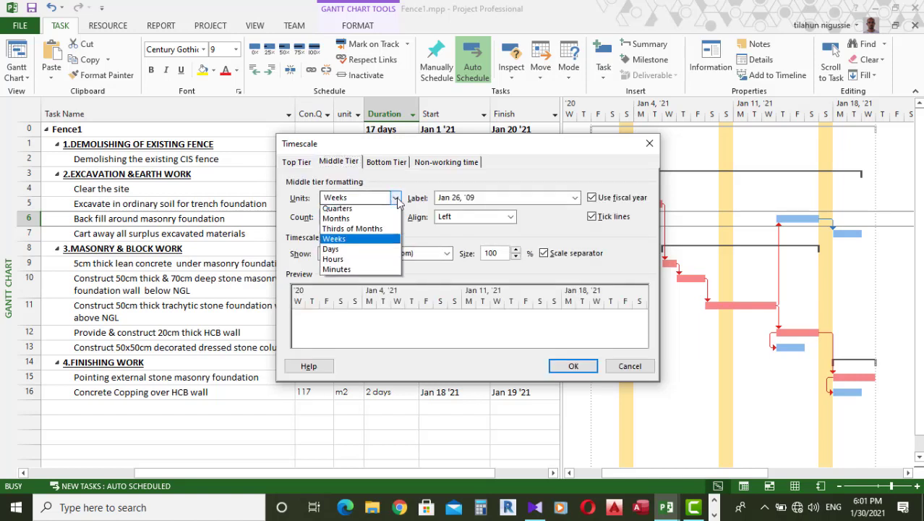
pyautogui.click(387, 237)
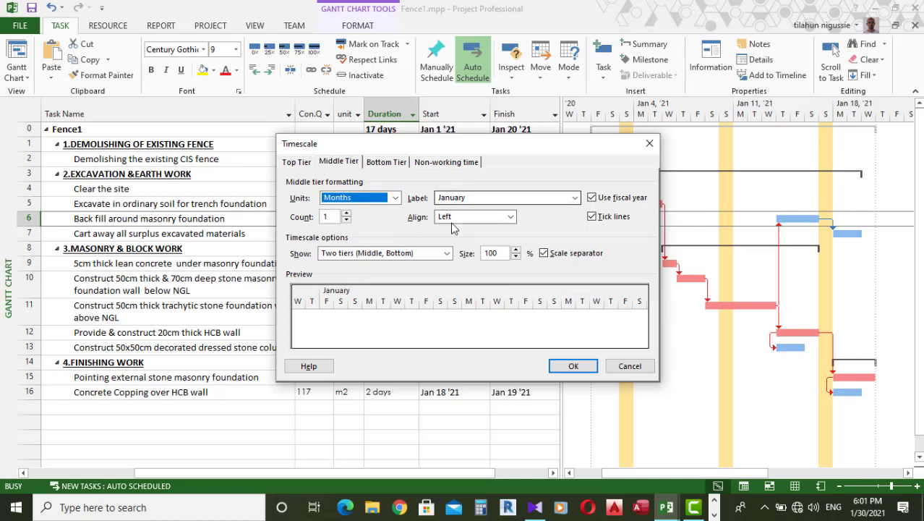
# Step: Set the timescale's bottom tier units to Weeks
pyautogui.click(387, 164)
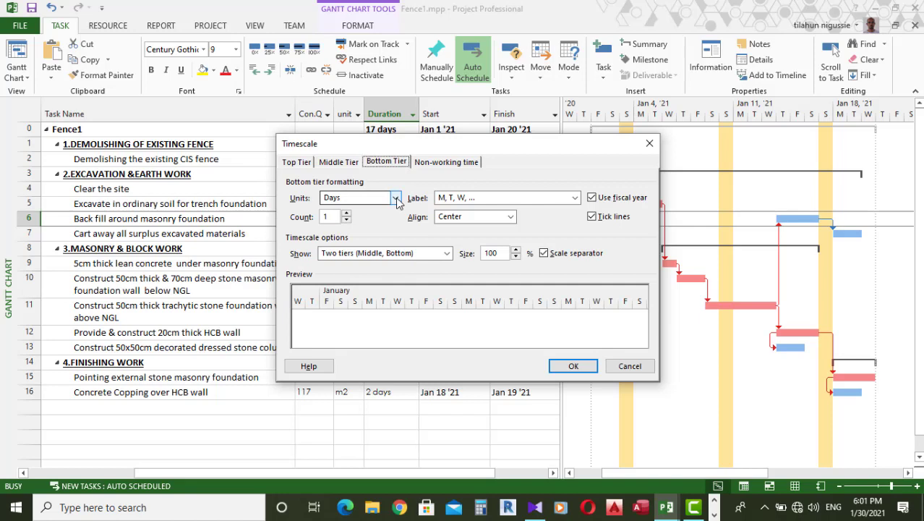
pyautogui.click(395, 198)
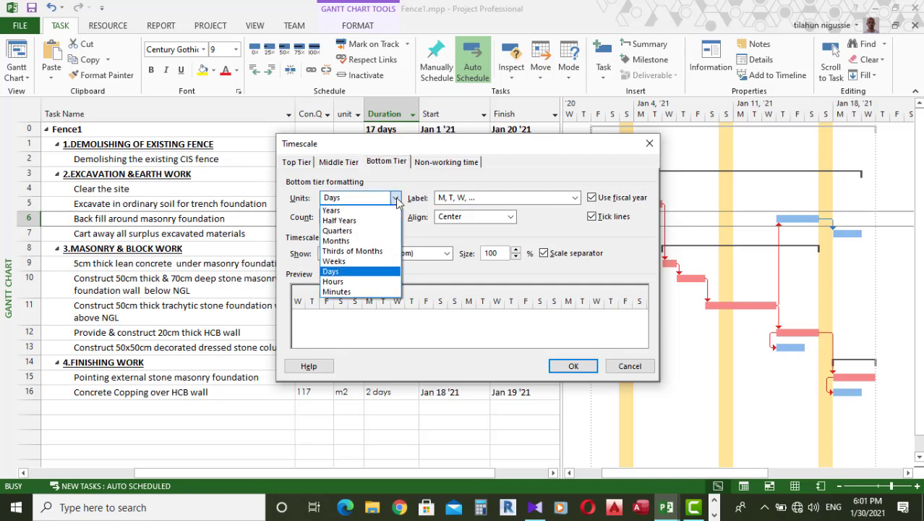
pyautogui.click(350, 261)
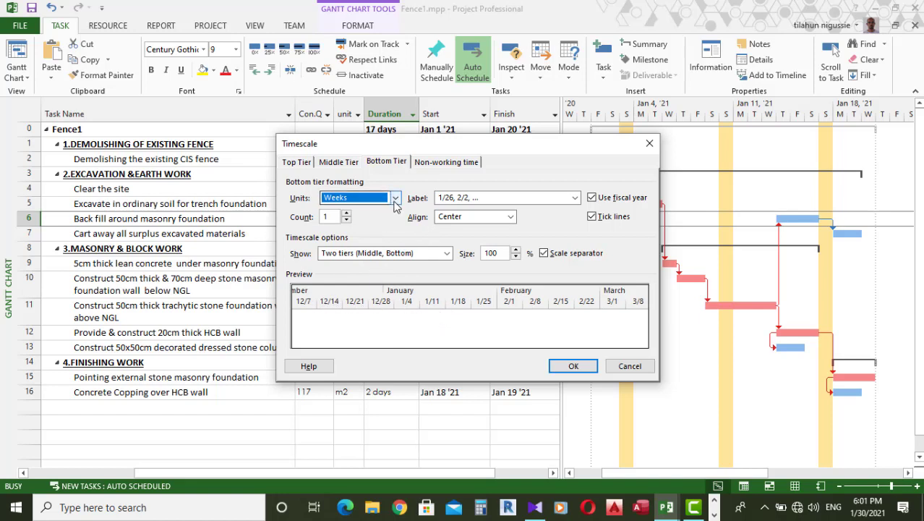
# Step: Show three timescale tiers (Top, Middle, Bottom) with Months as the top tier's units
pyautogui.click(311, 163)
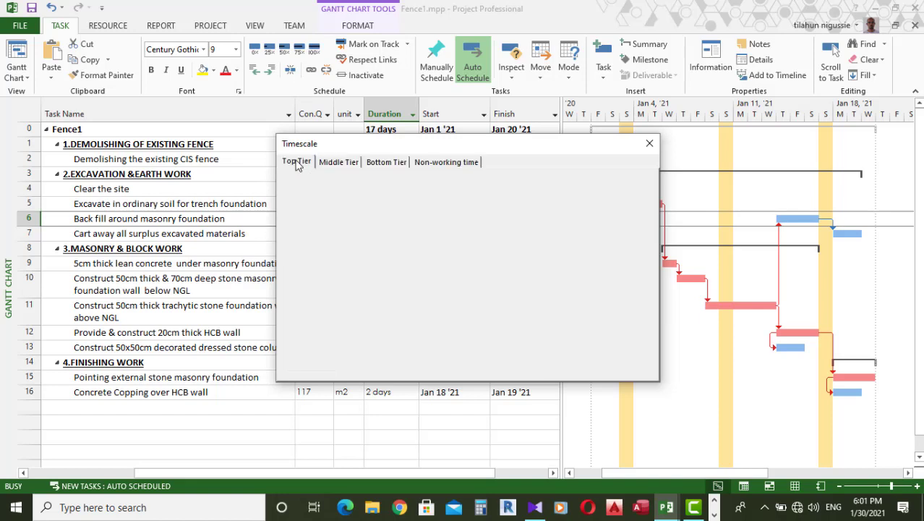
pyautogui.click(366, 253)
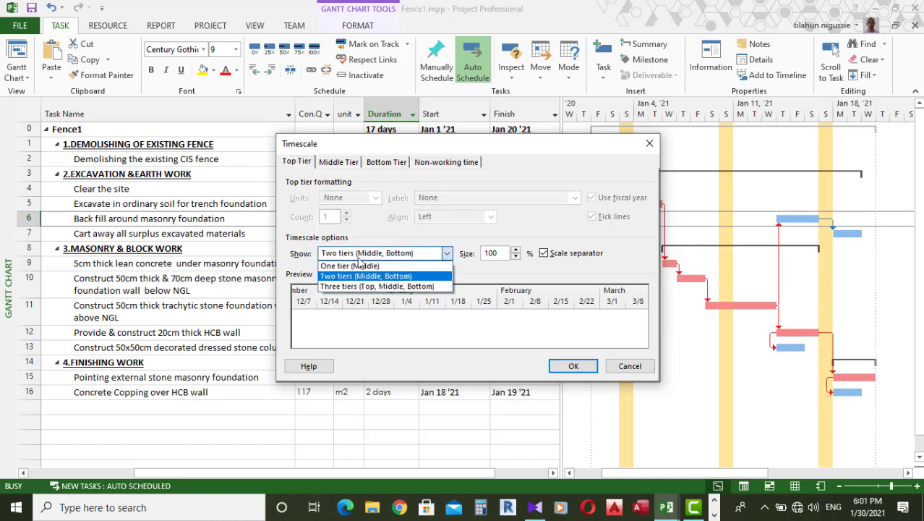
pyautogui.click(352, 288)
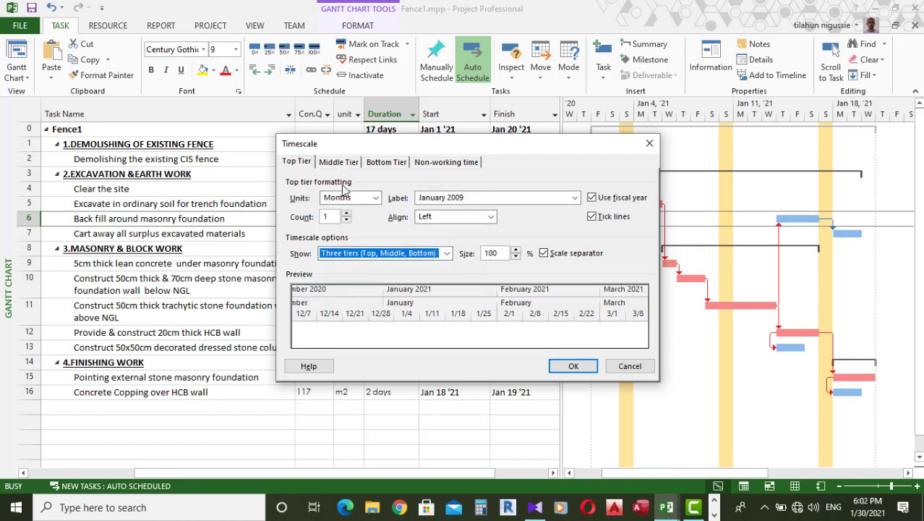
pyautogui.click(375, 200)
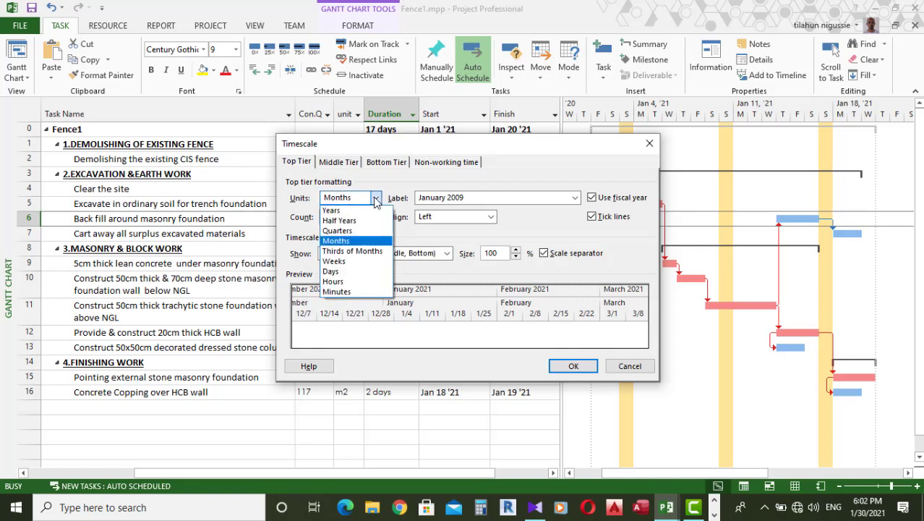
pyautogui.click(340, 241)
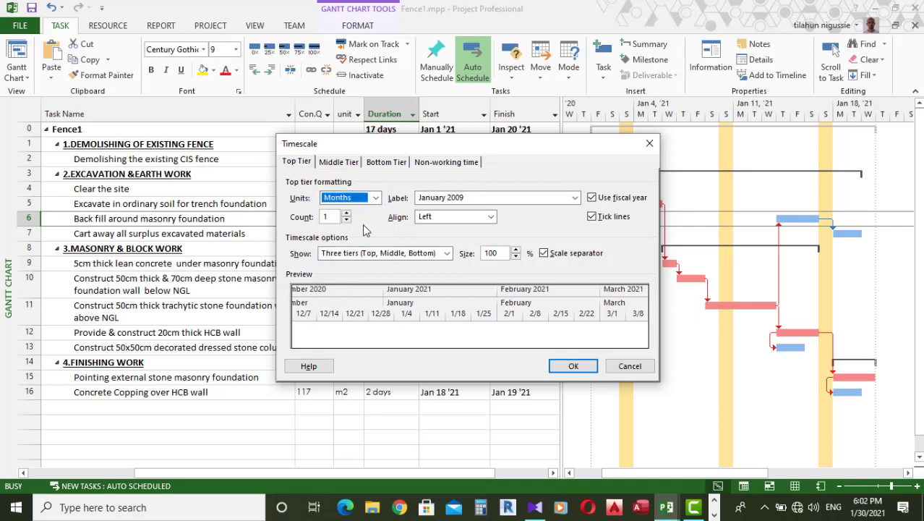
# Step: Set the timescale's middle tier units to Weeks and bottom tier units to Days, and apply the timescale settings
pyautogui.click(347, 163)
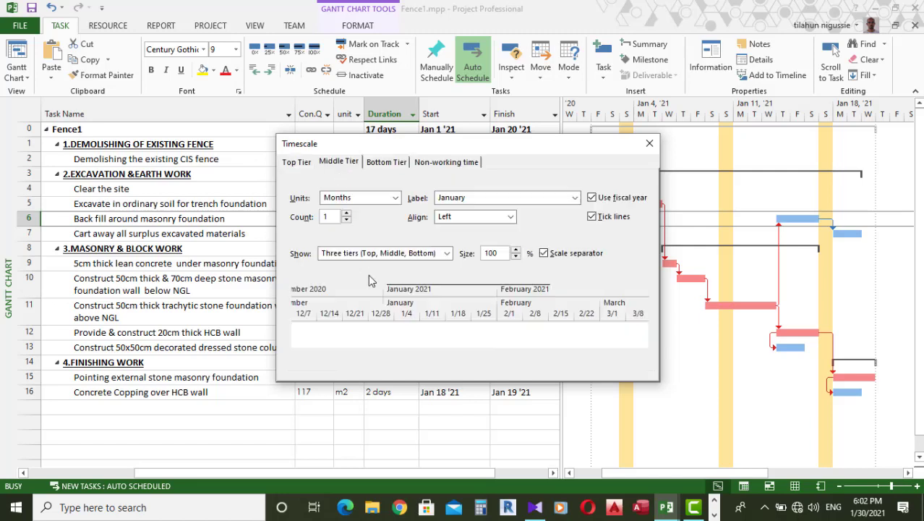
pyautogui.click(395, 198)
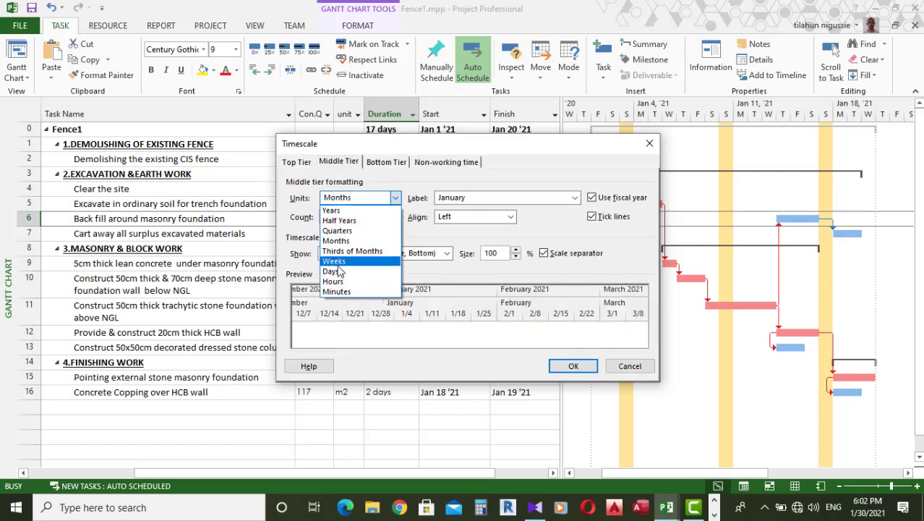
pyautogui.click(343, 261)
pyautogui.click(386, 162)
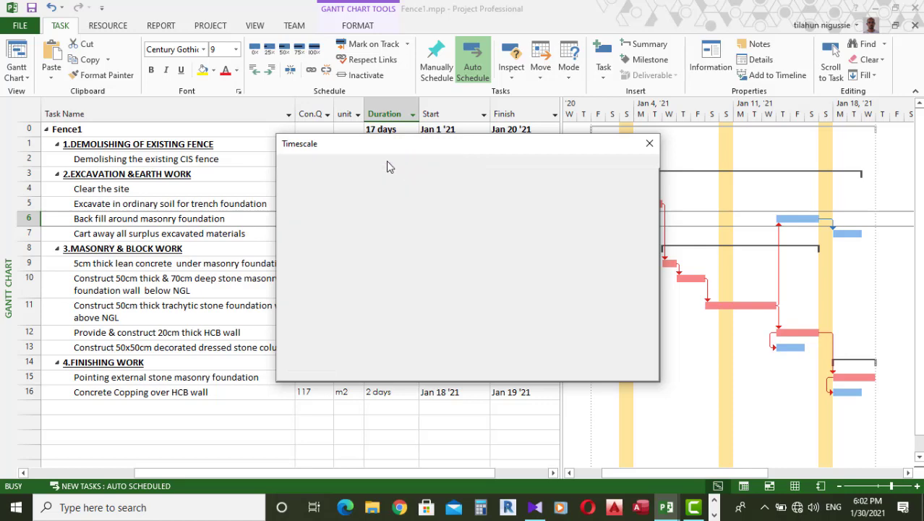
pyautogui.click(395, 197)
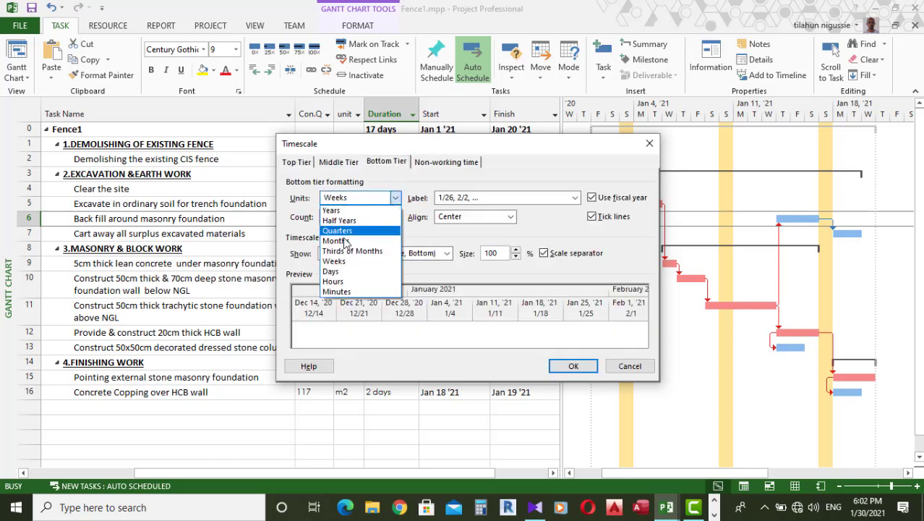
pyautogui.click(340, 271)
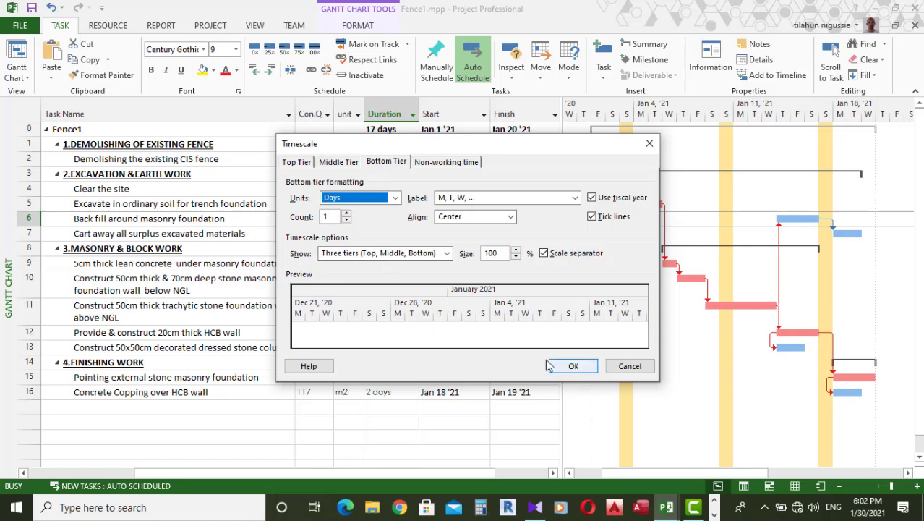
pyautogui.click(573, 366)
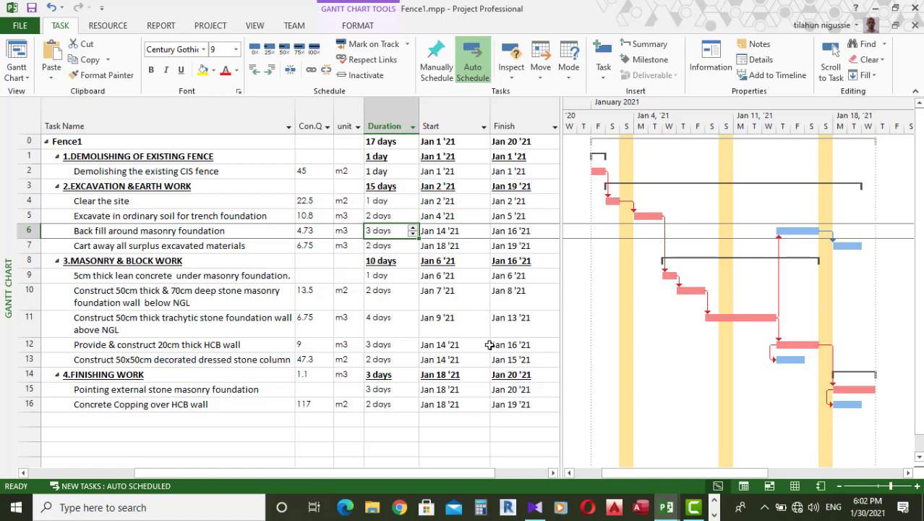
pyautogui.rightClick(125, 141)
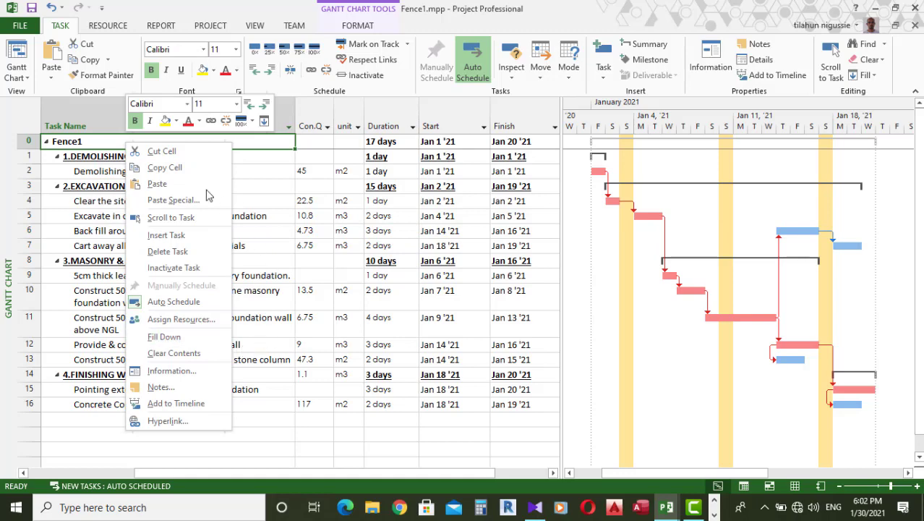
pyautogui.press('Escape')
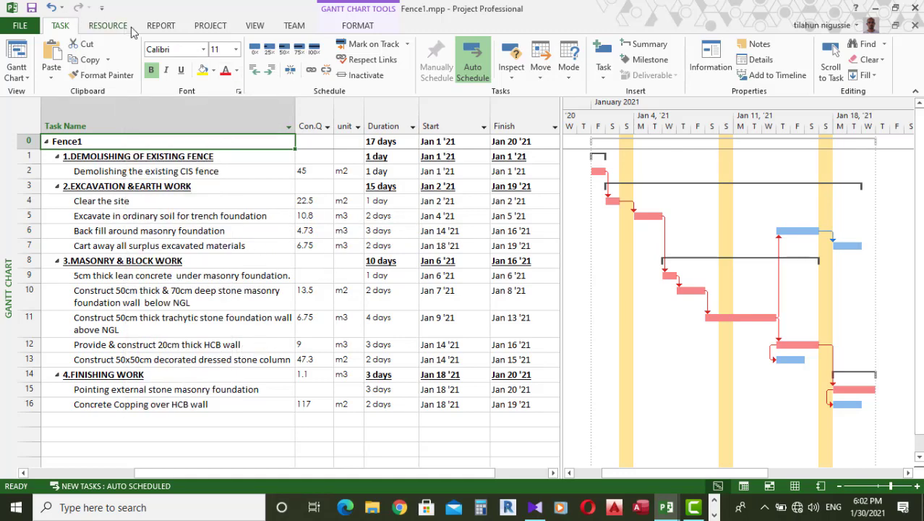
pyautogui.click(216, 30)
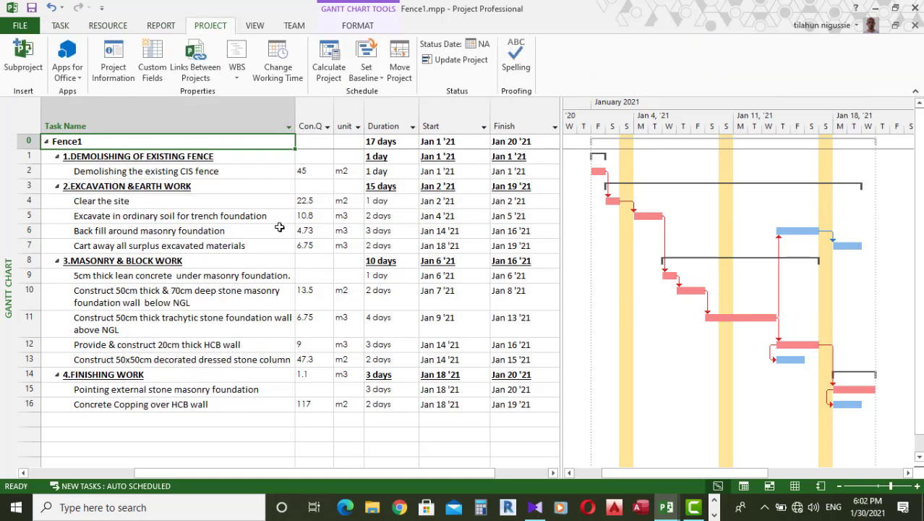
pyautogui.click(62, 29)
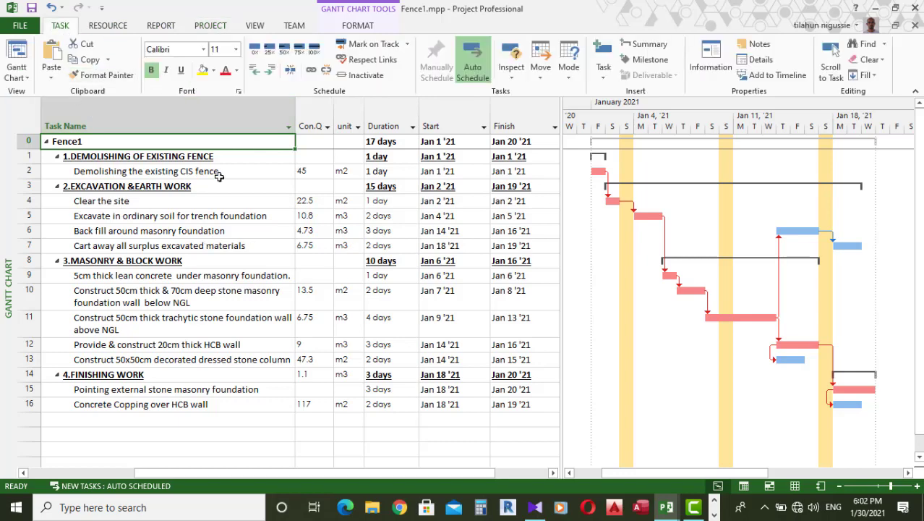
pyautogui.click(21, 26)
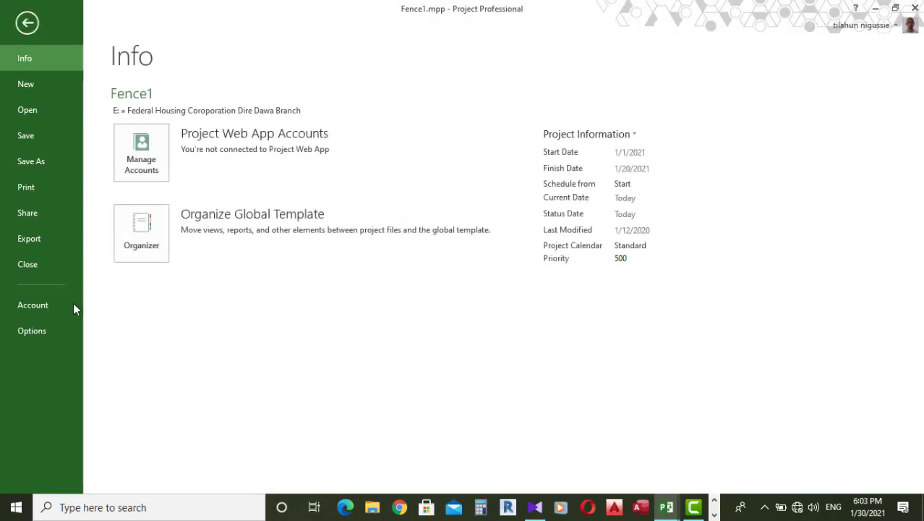
pyautogui.click(28, 22)
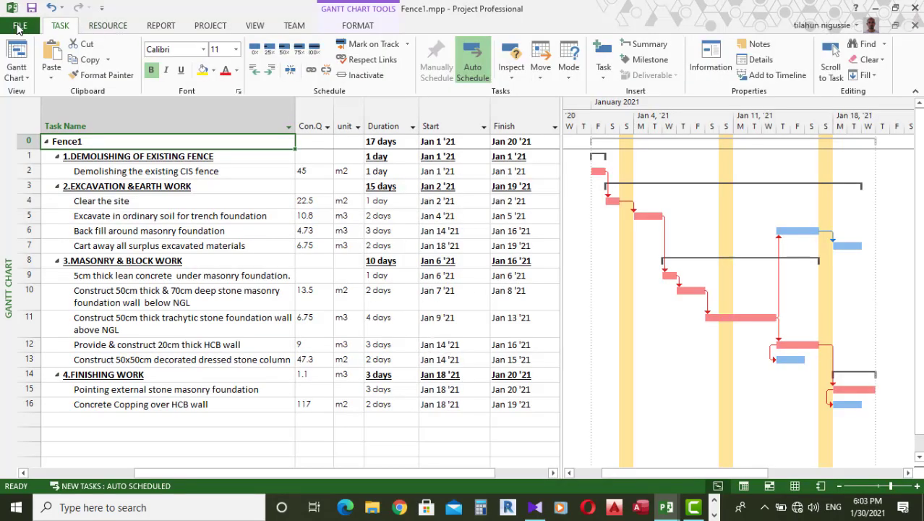
# Step: Examine the Gantt chart's print preview and its page setup margins, and return to the project
pyautogui.click(20, 26)
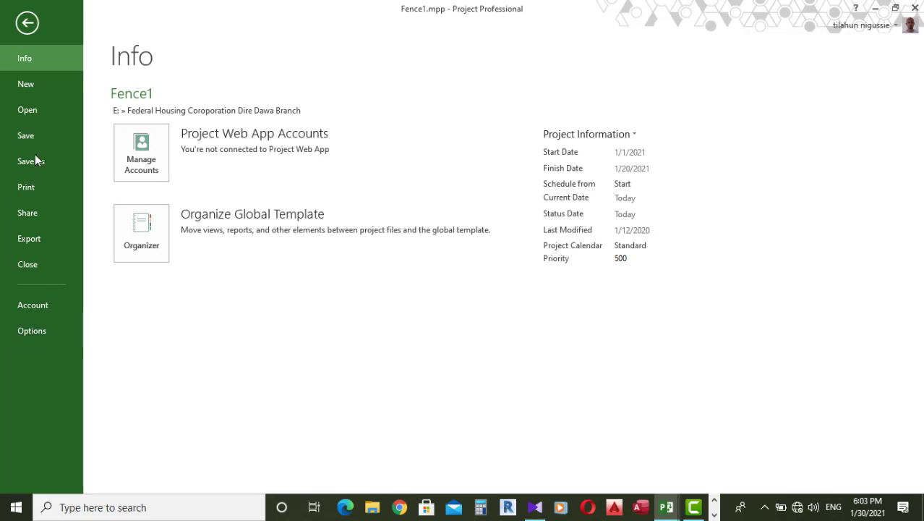
pyautogui.click(44, 189)
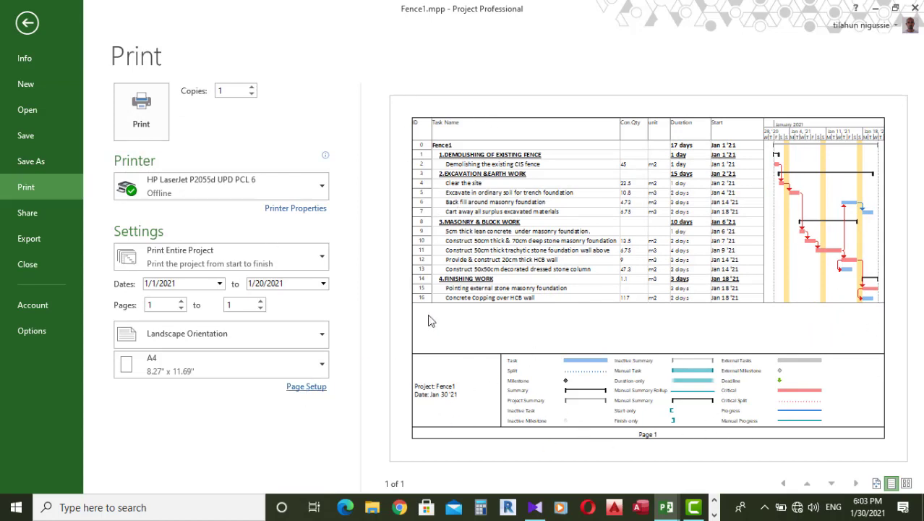
pyautogui.click(309, 393)
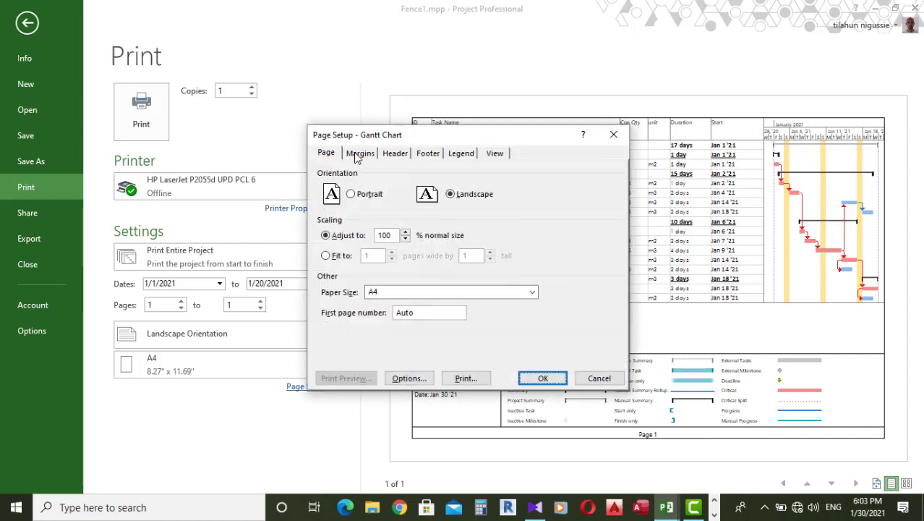
pyautogui.click(360, 154)
pyautogui.click(613, 134)
pyautogui.click(27, 22)
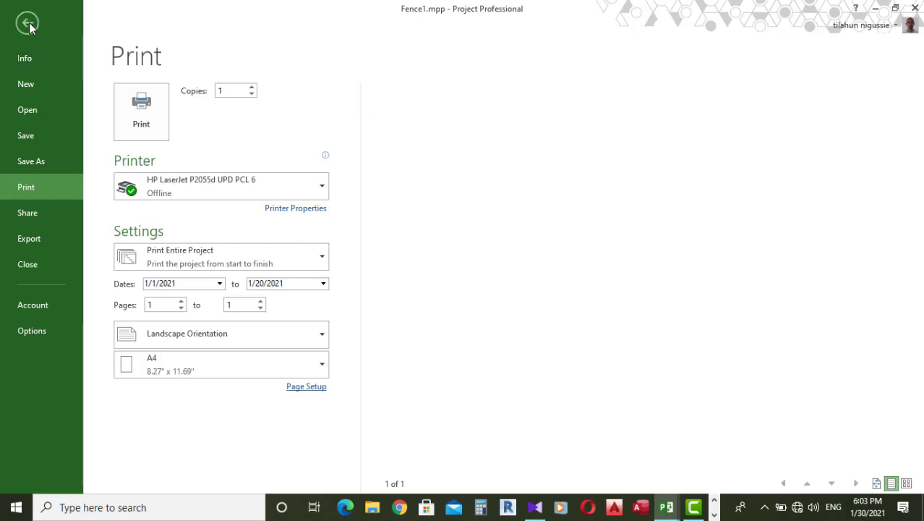
pyautogui.click(21, 26)
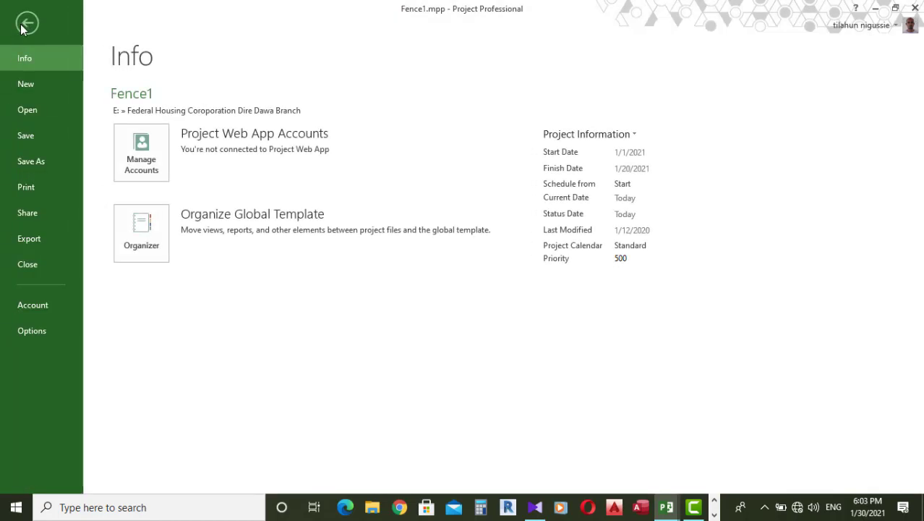
pyautogui.click(23, 25)
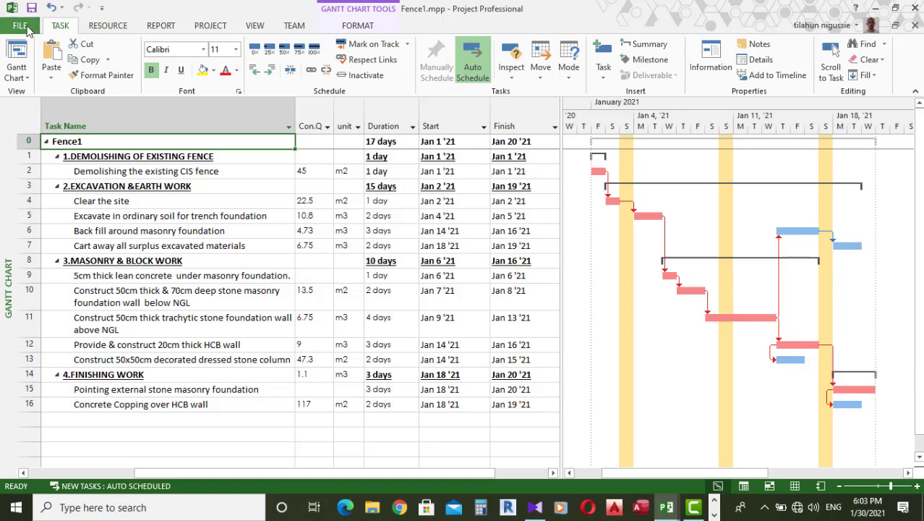
# Step: Set the left and right page margins to 0.2 in for the Gantt chart's printout
pyautogui.click(22, 26)
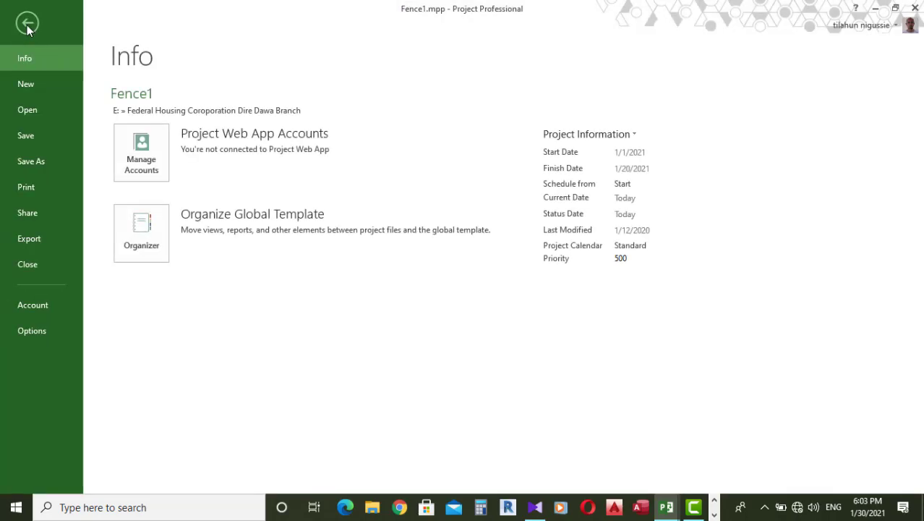
pyautogui.click(35, 186)
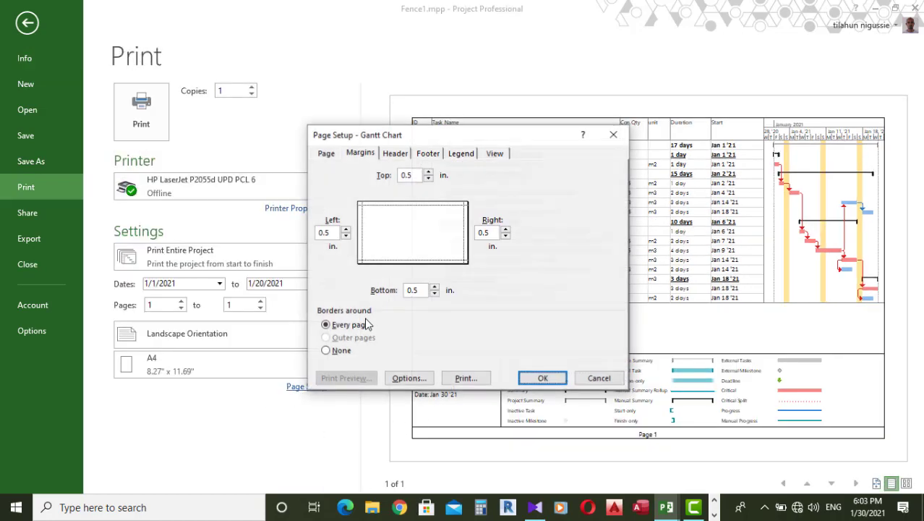
pyautogui.click(346, 237)
pyautogui.click(346, 236)
pyautogui.click(345, 237)
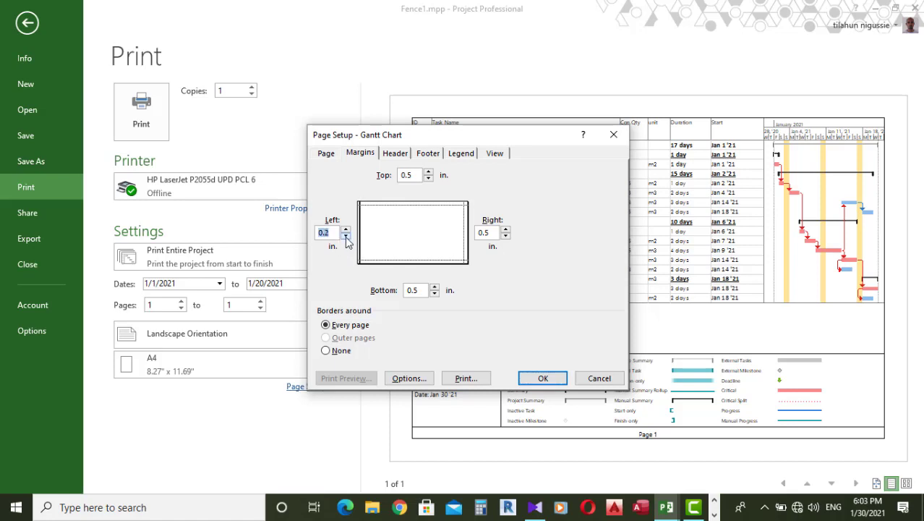
pyautogui.click(506, 236)
pyautogui.click(506, 237)
pyautogui.click(506, 236)
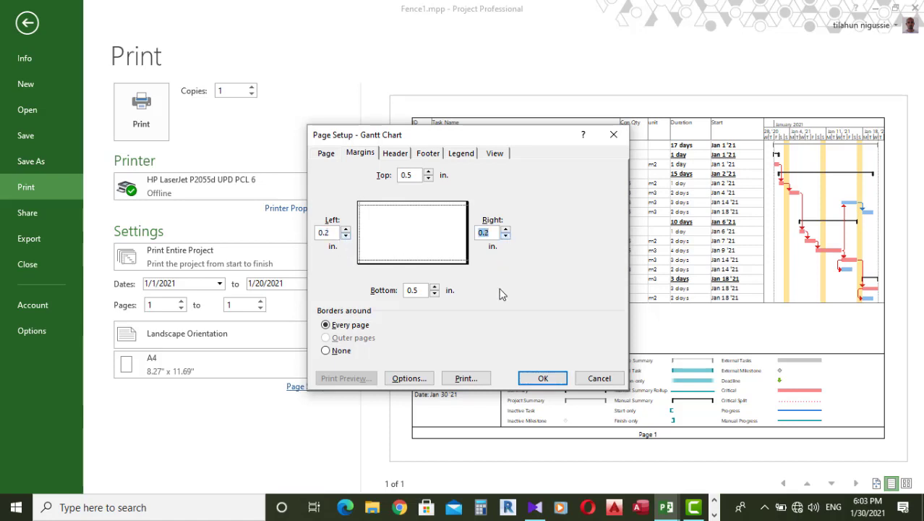
# Step: Choose landscape orientation, scaling adjusted to 100% of normal size, and A4 paper for the printed Gantt chart
pyautogui.click(327, 153)
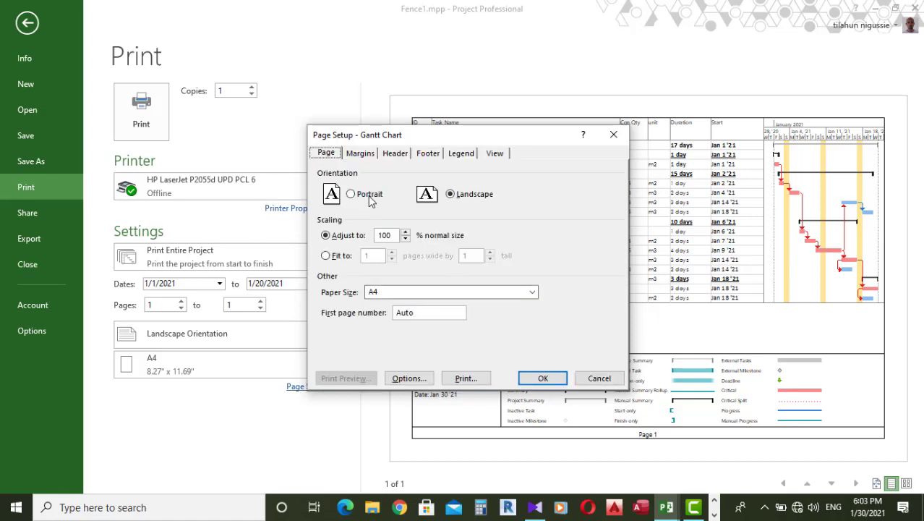
pyautogui.click(453, 196)
pyautogui.click(340, 238)
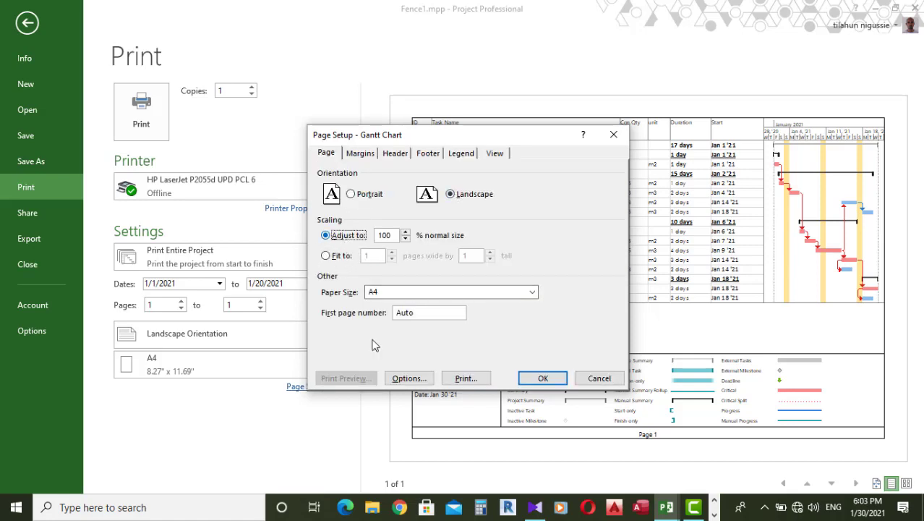
pyautogui.click(432, 291)
pyautogui.click(432, 291)
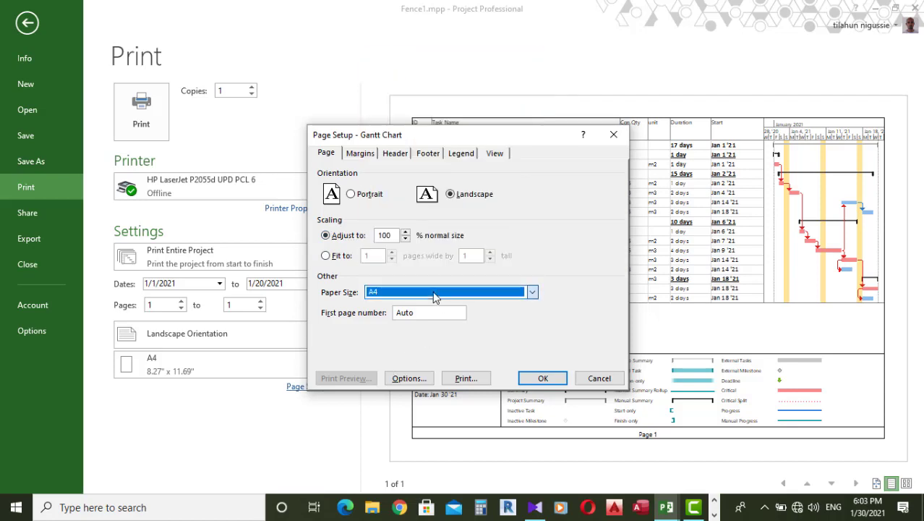
# Step: Enter the author's name in the left section of the page header and open the header's center section
pyautogui.click(395, 154)
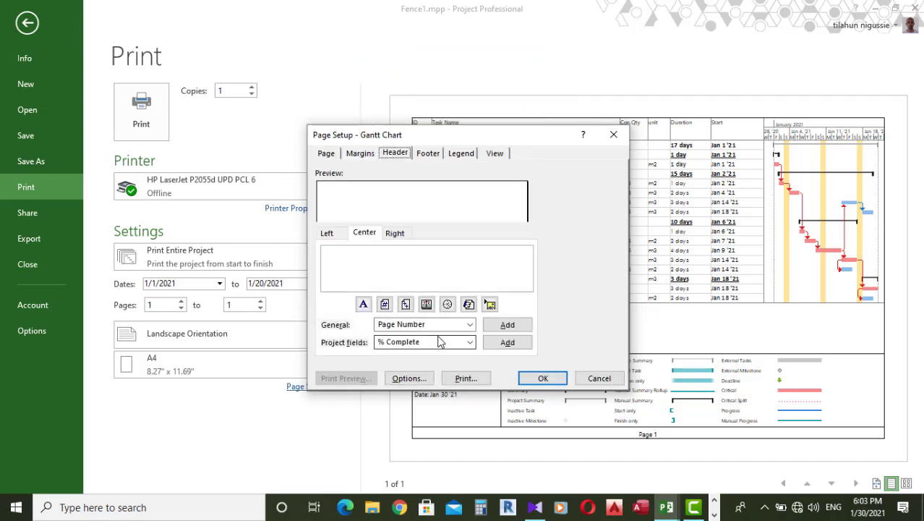
pyautogui.click(327, 237)
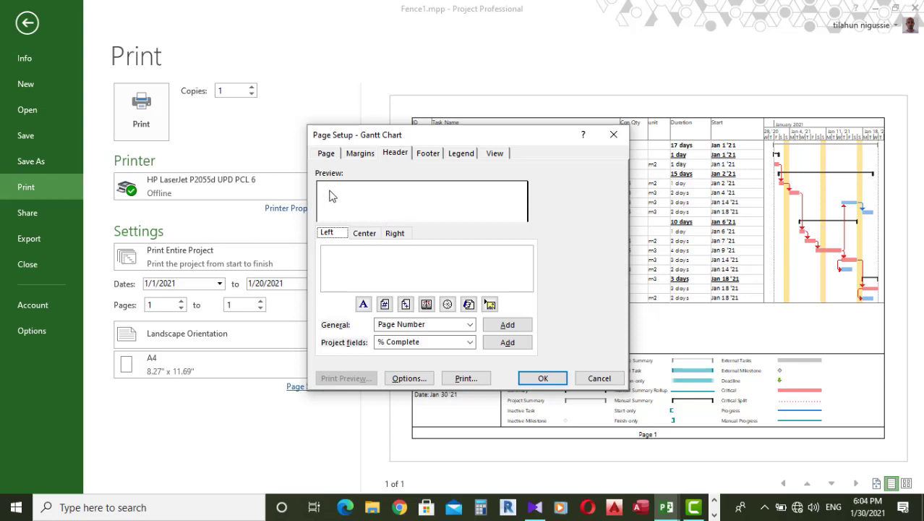
pyautogui.click(335, 256)
pyautogui.write('Tilahun')
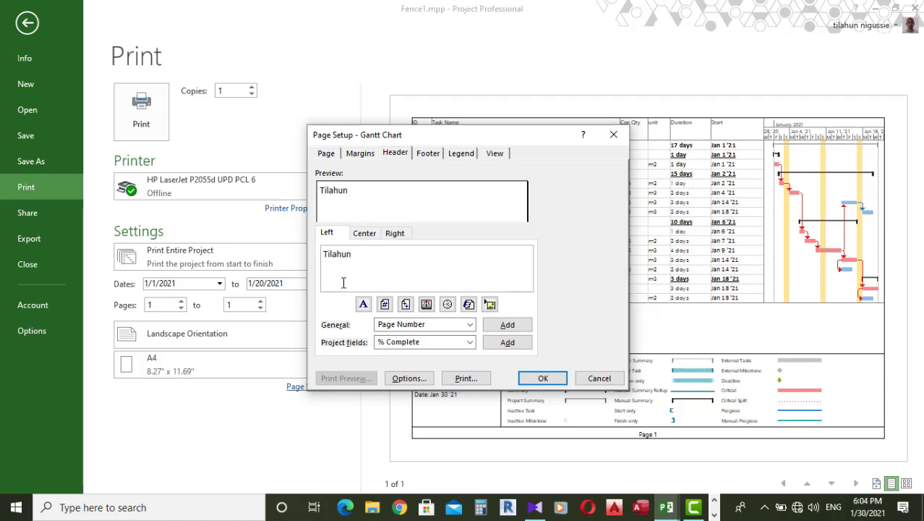
pyautogui.click(366, 234)
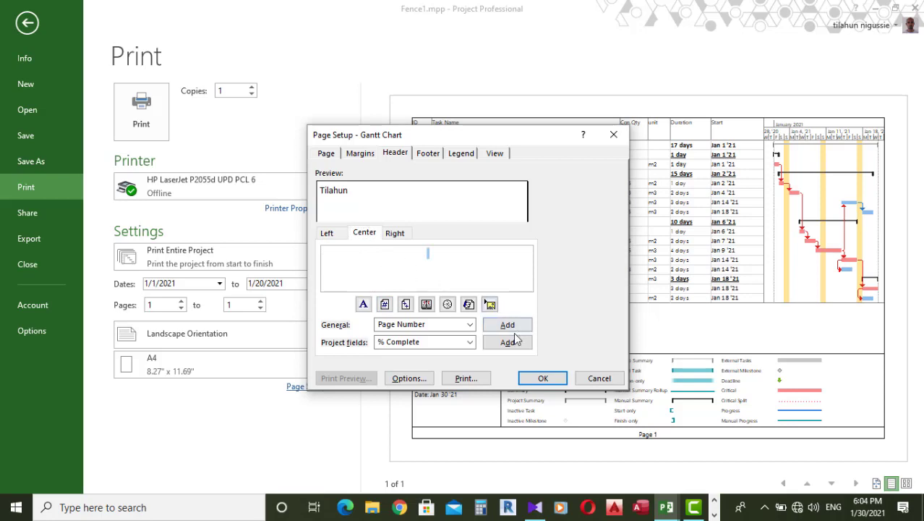